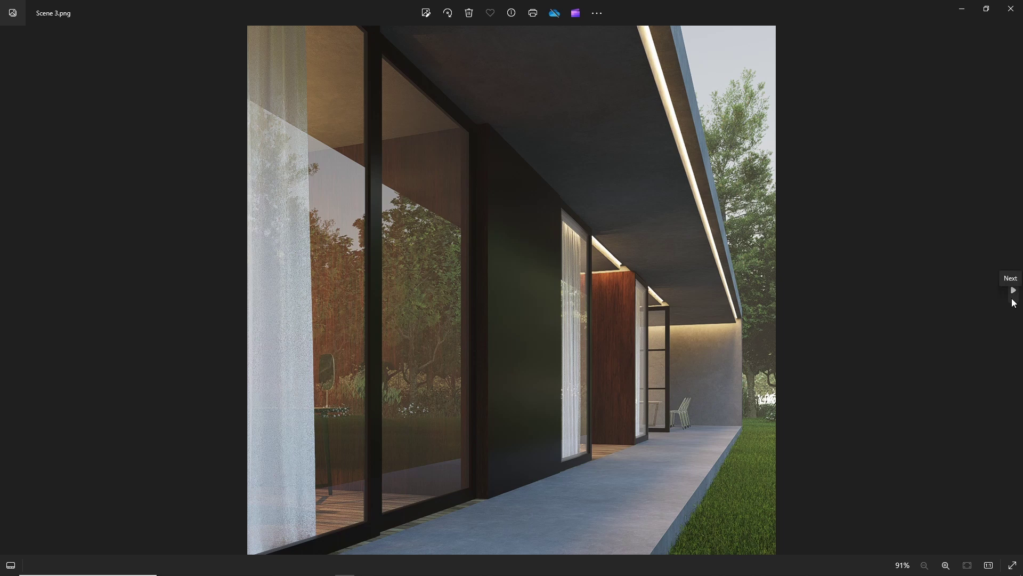
Browse the finished reference renders of the house, starting from Scene 3.png
left_click(1012, 300)
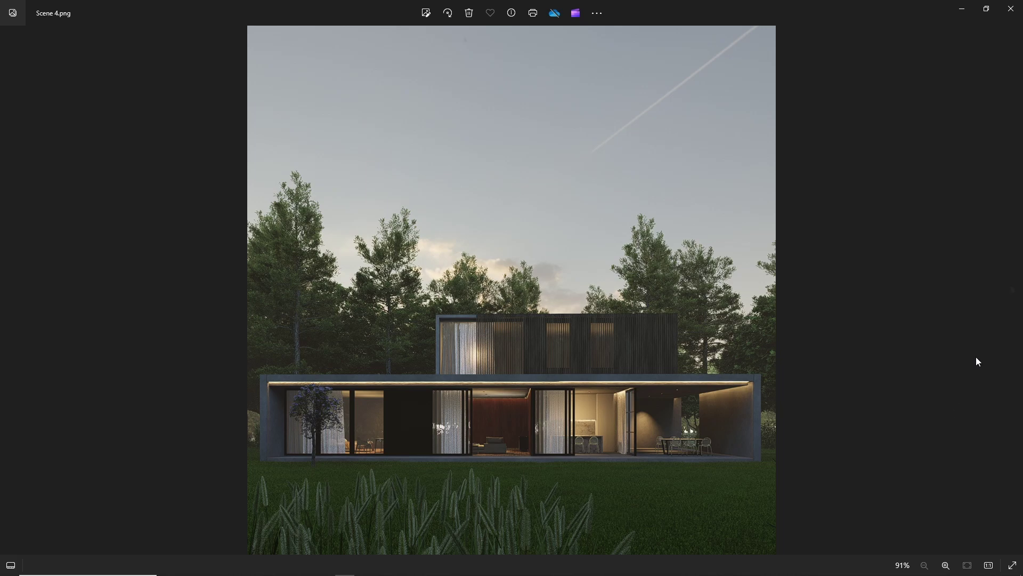
left_click(1013, 299)
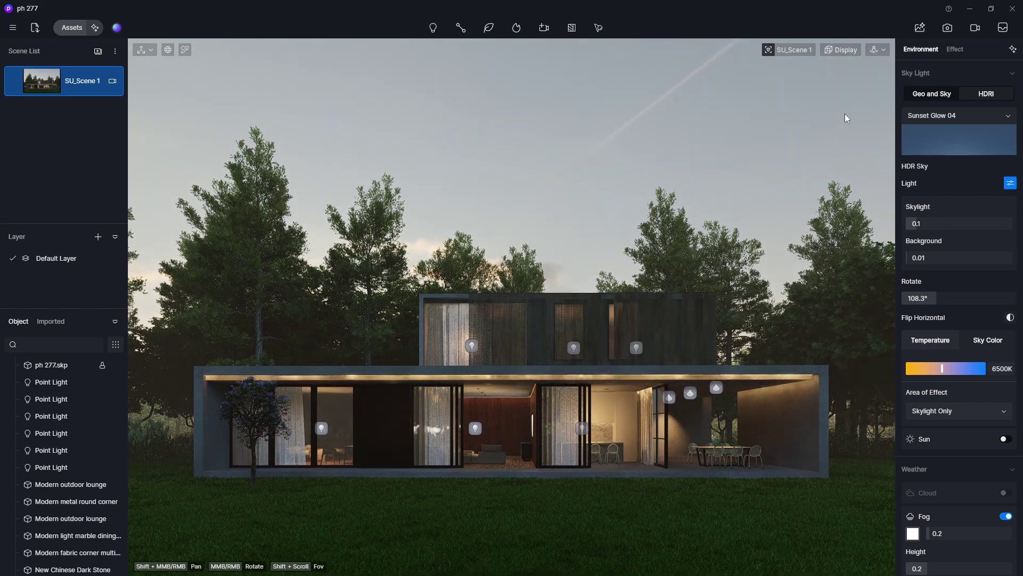
Examine the front facade and covered walkway up close, moving through the curtained glazing into the wood-panelled room
left_click(878, 50)
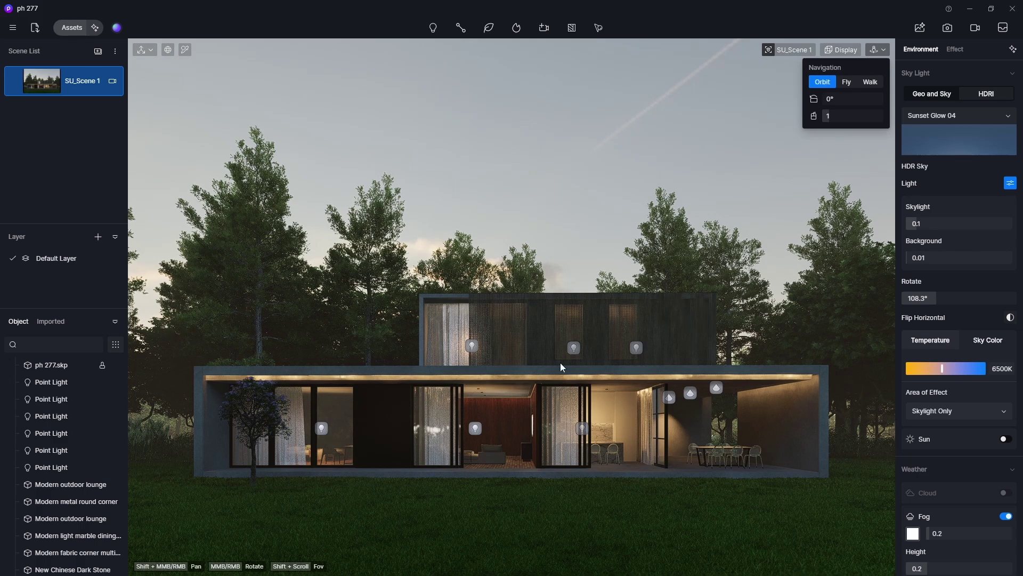
scroll(389, 450, "up", 5)
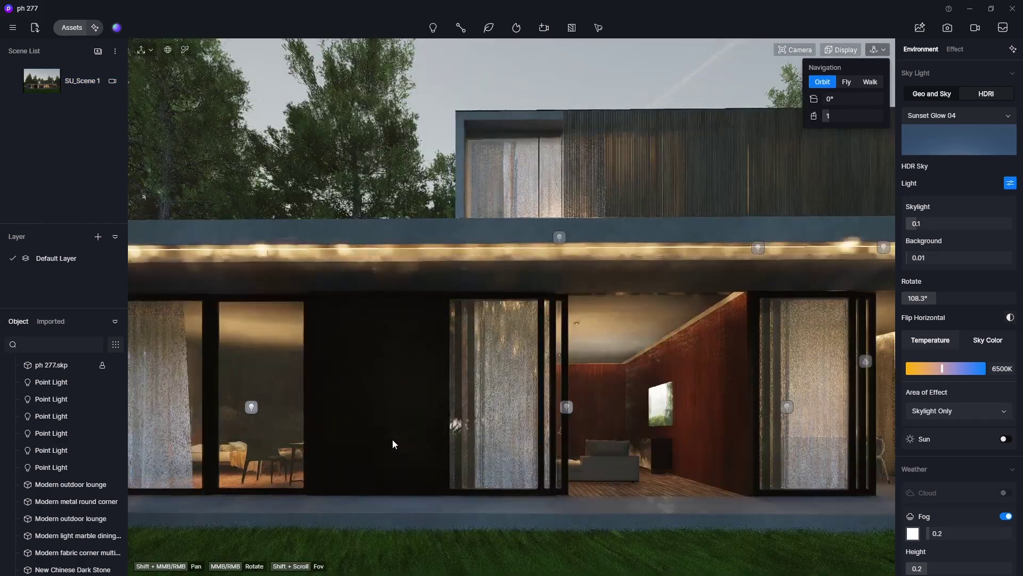
middle_click_drag(392, 439, 697, 439)
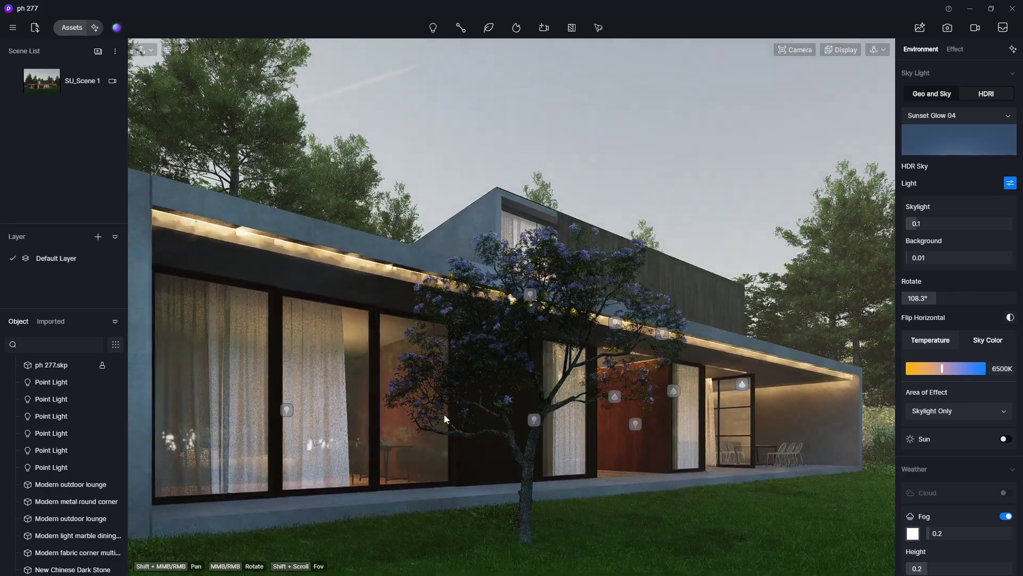
scroll(290, 379, "up", 5)
middle_click_drag(318, 394, 363, 405)
scroll(433, 425, "up", 3)
scroll(432, 429, "down", 4)
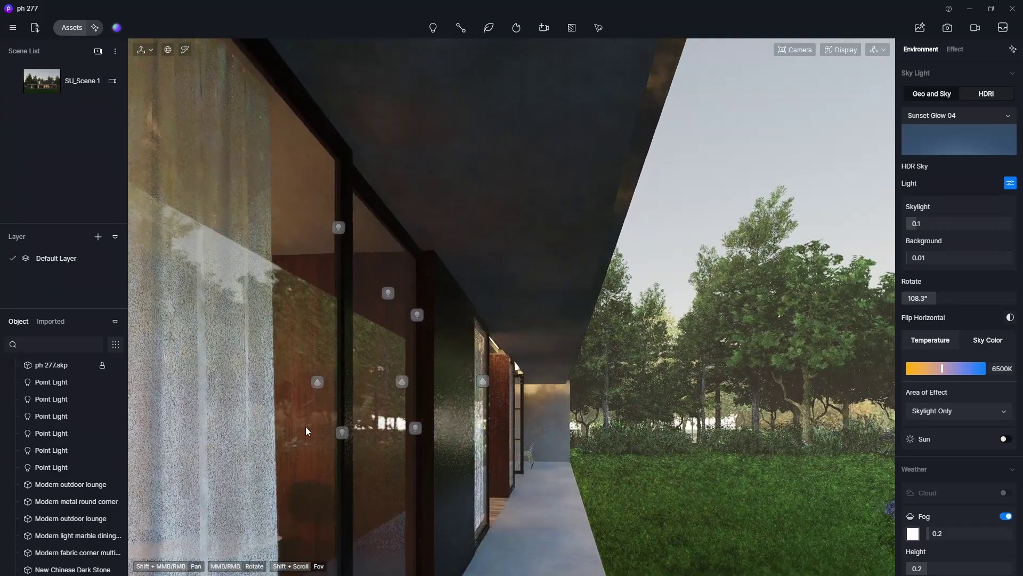
middle_click_drag(307, 429, 420, 418)
scroll(420, 418, "up", 6)
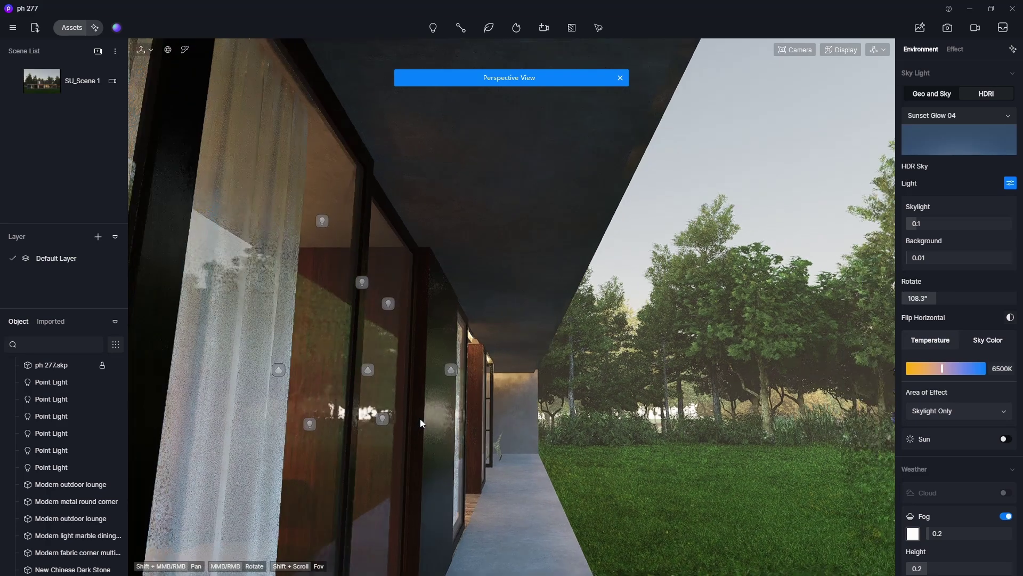
scroll(654, 400, "down", 5)
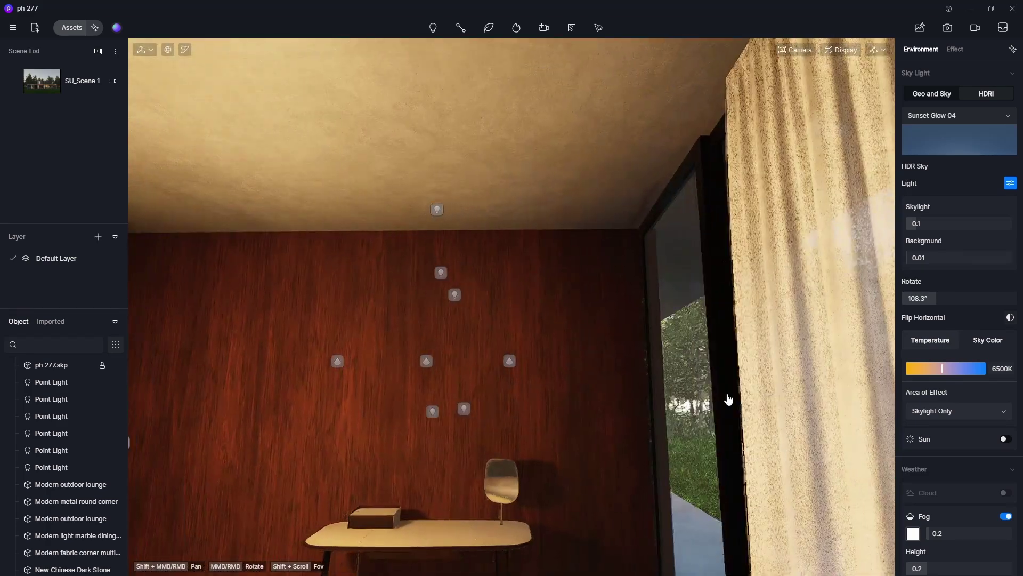
Duplicate the point light near the desk in the wood-panelled room along the X axis, placing the copy at X 6827
left_click(171, 442)
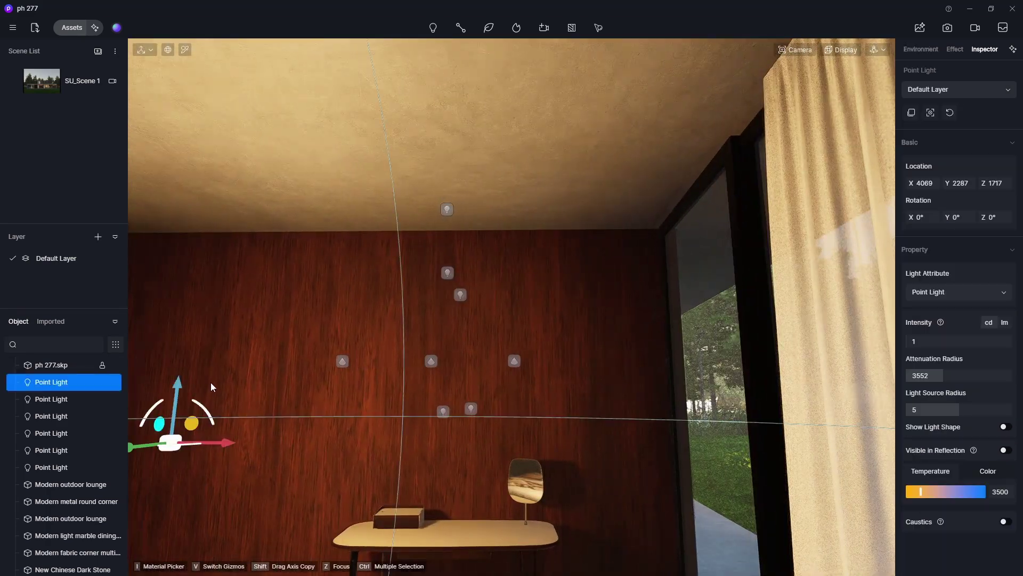
middle_click_drag(210, 382, 441, 376)
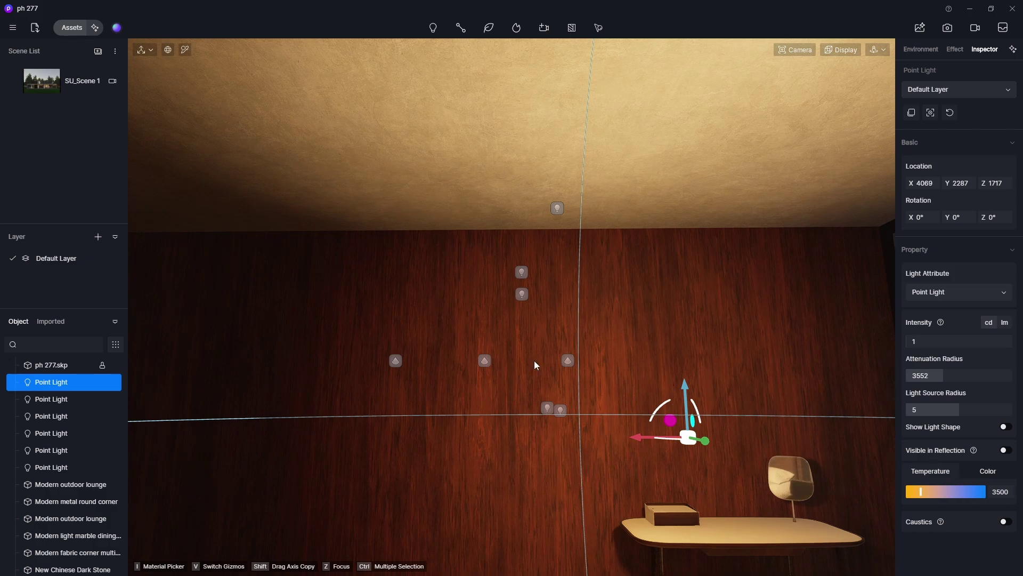
scroll(534, 360, "down", 2)
scroll(586, 414, "up", 3)
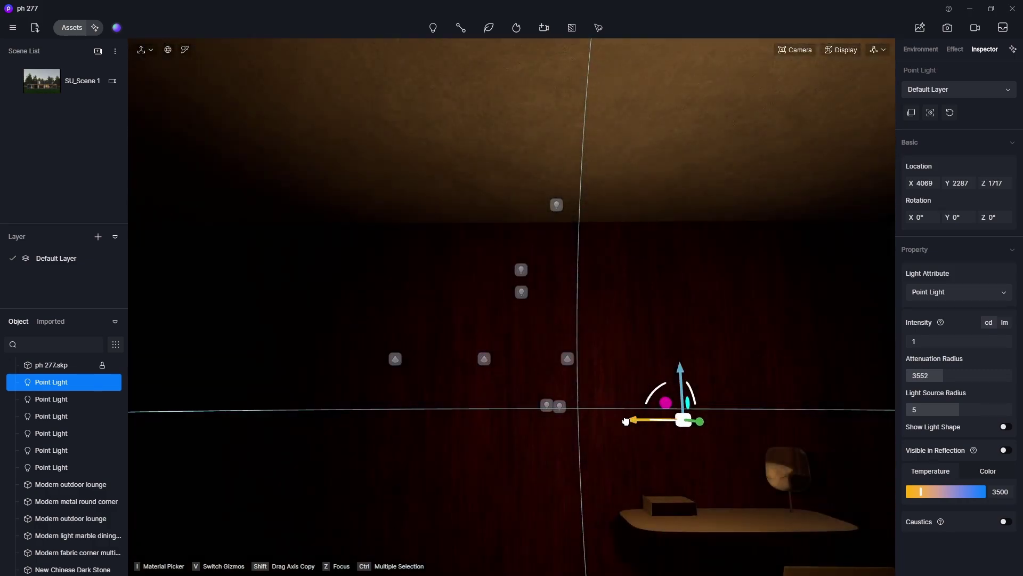
left_click_drag(626, 421, 261, 422)
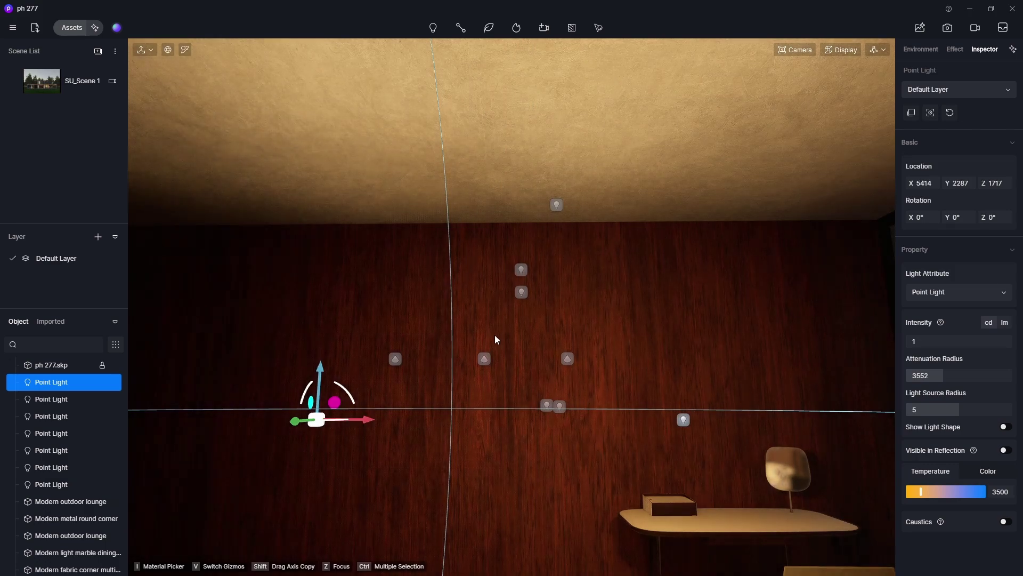
right_click_drag(401, 386, 727, 366)
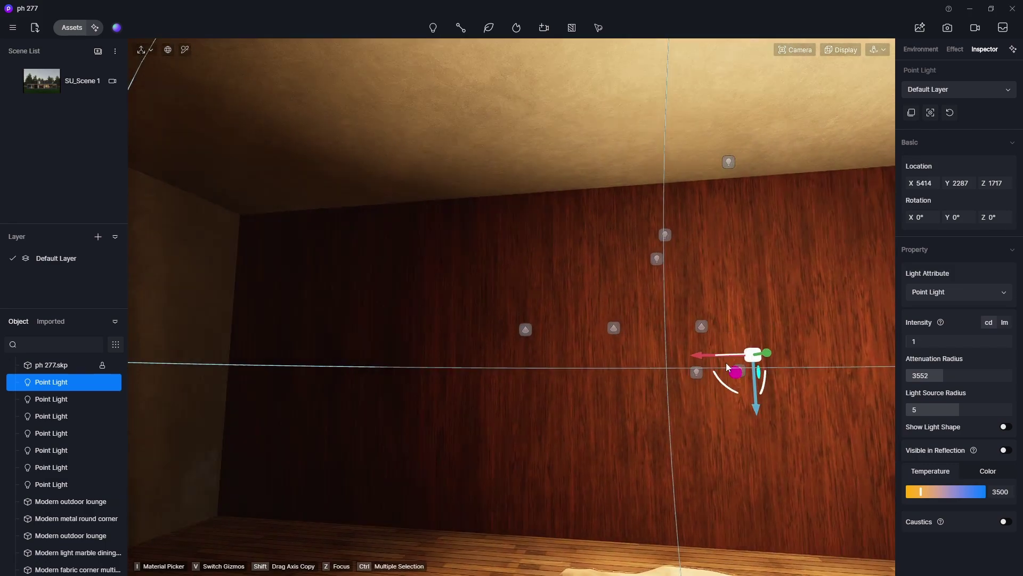
left_click_drag(638, 357, 375, 360)
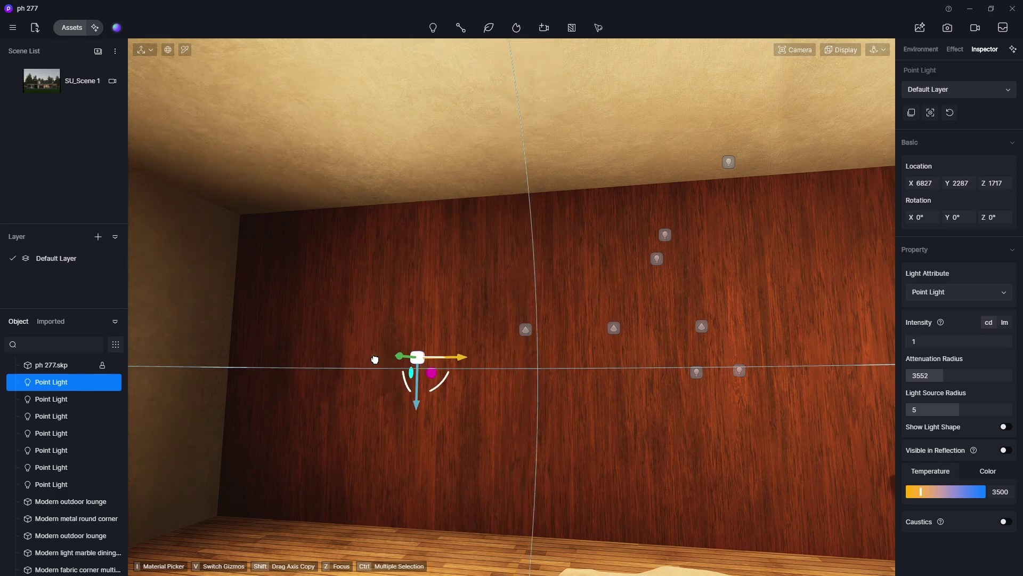
Restore the SU_Scene 1 view and inspect the lit kitchen and the covered dining terrace
left_click(43, 79)
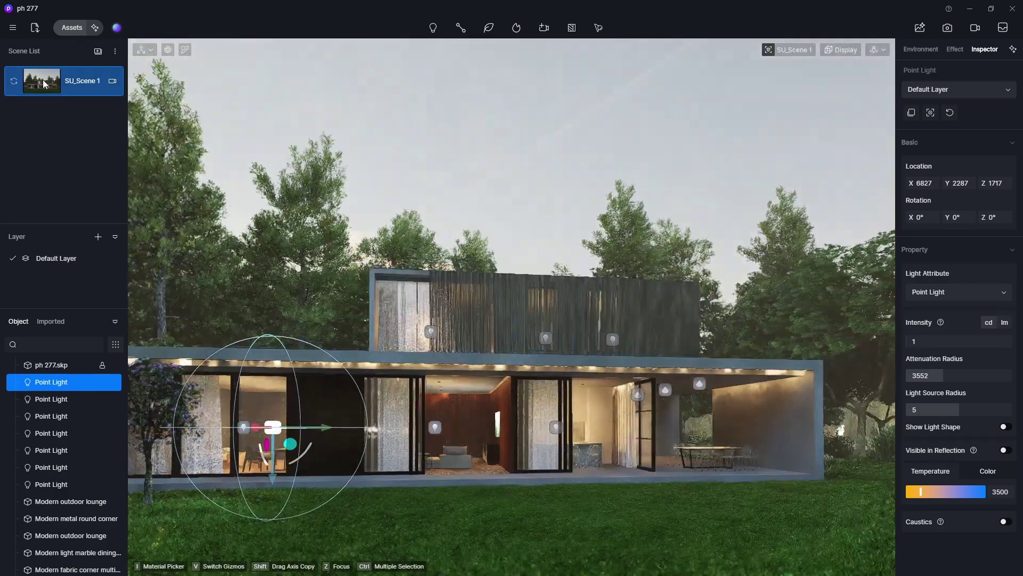
left_click(495, 516)
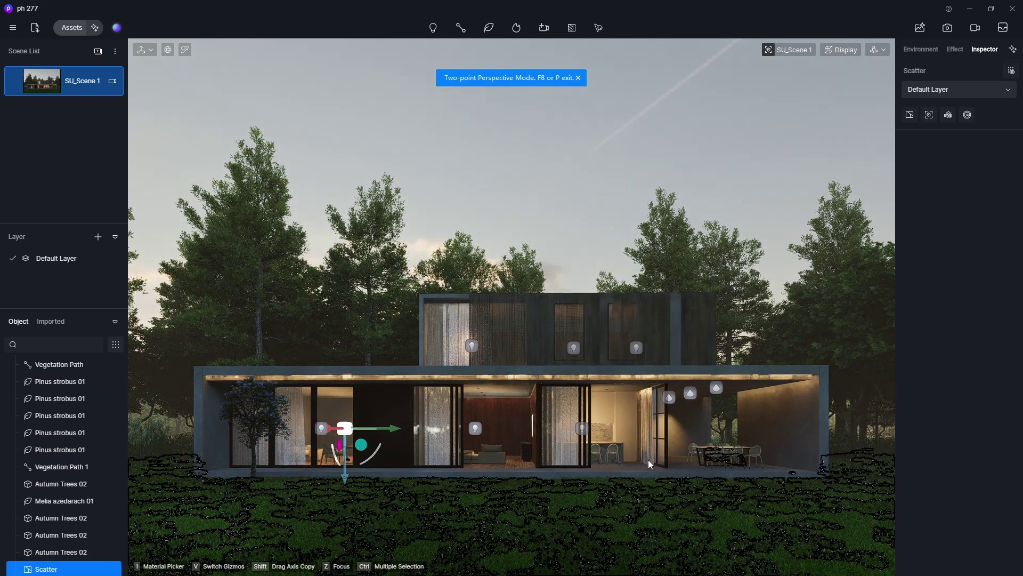
scroll(670, 449, "up", 3)
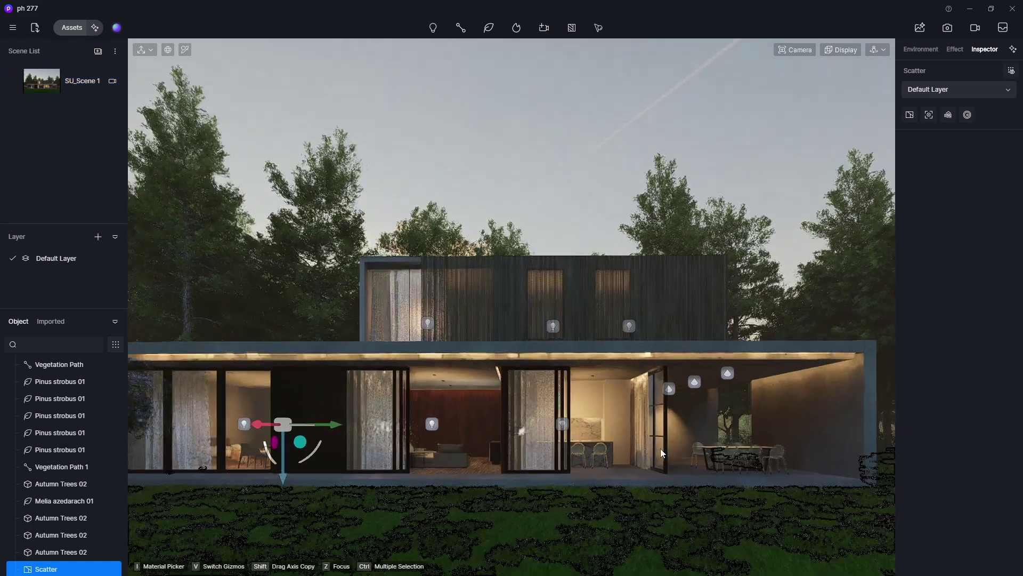
scroll(661, 449, "up", 6)
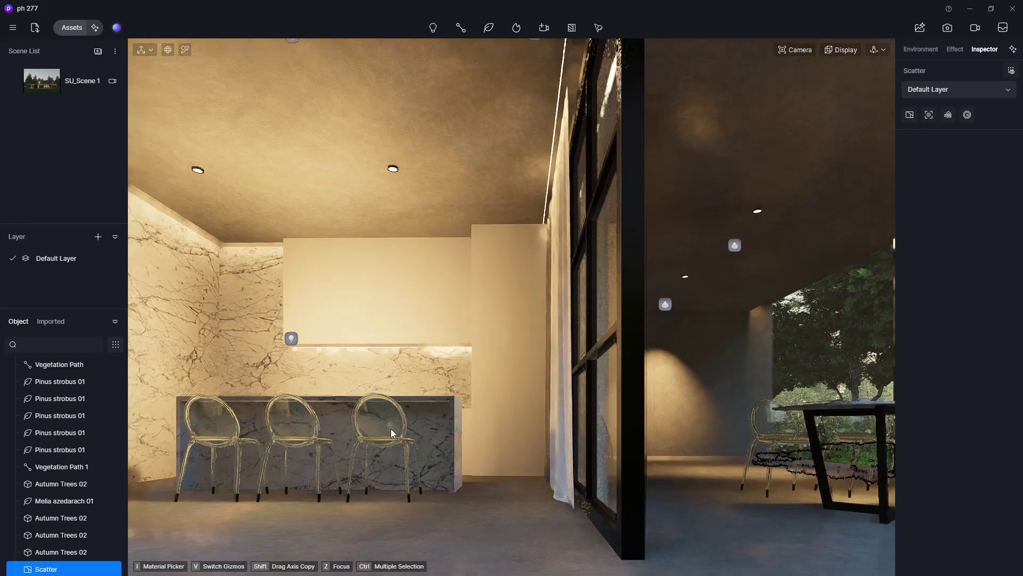
scroll(391, 428, "down", 6)
middle_click_drag(564, 423, 250, 421)
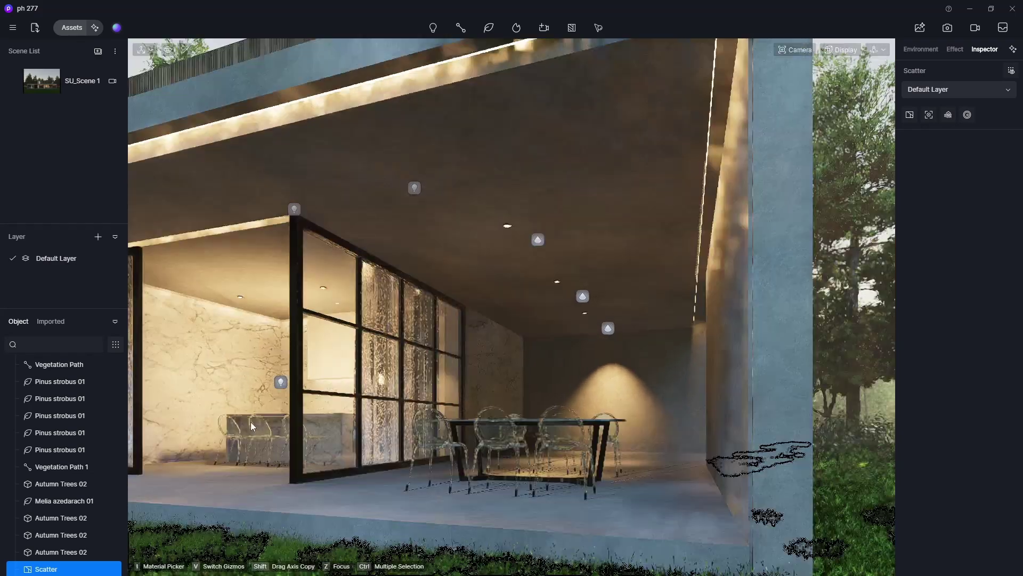
Frame a low perspective of the house from its terrace-side corner, with leafy plants in the foreground
scroll(250, 422, "down", 5)
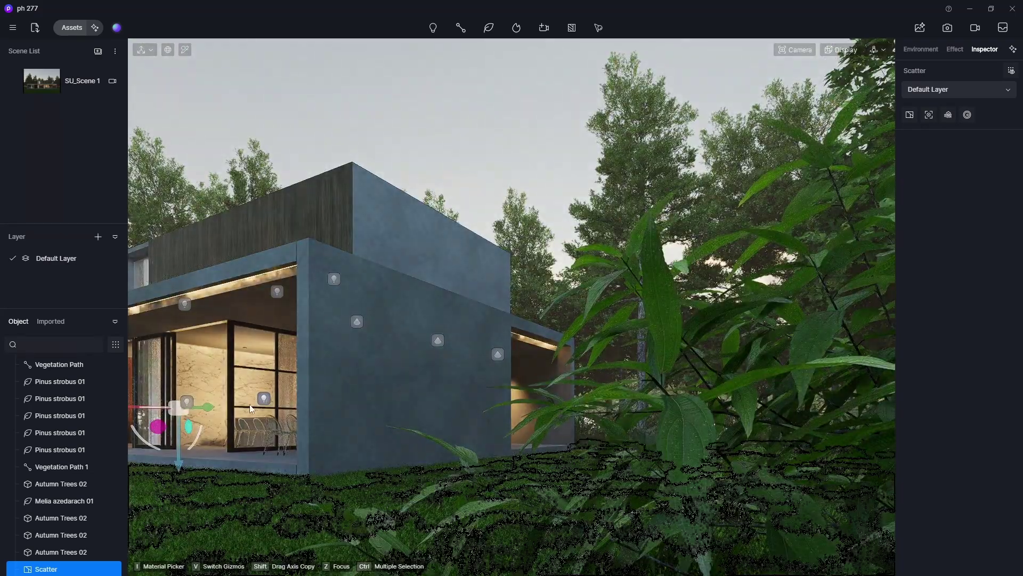
right_click_drag(252, 408, 401, 425)
scroll(436, 404, "down", 3)
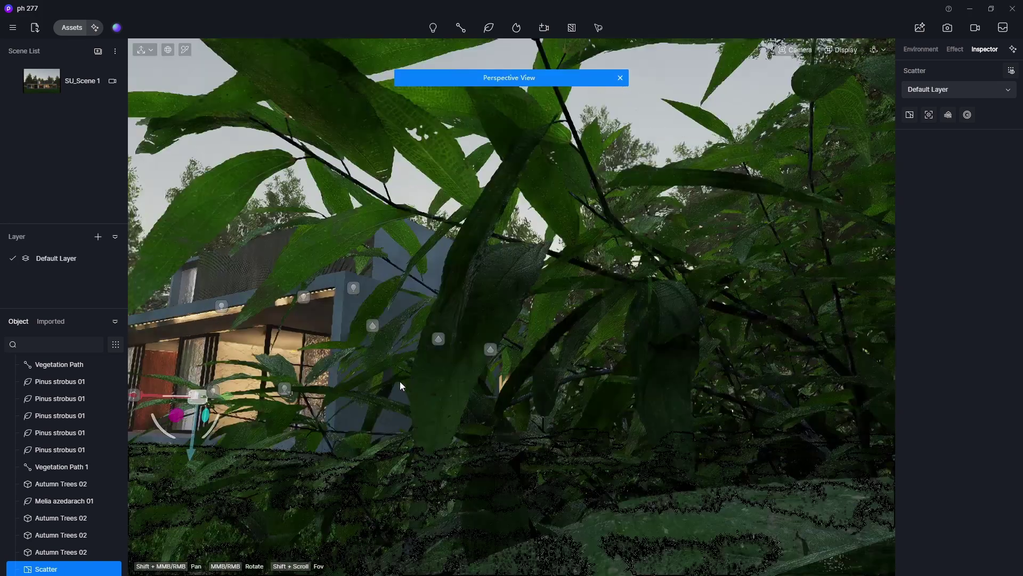
scroll(300, 348, "down", 5)
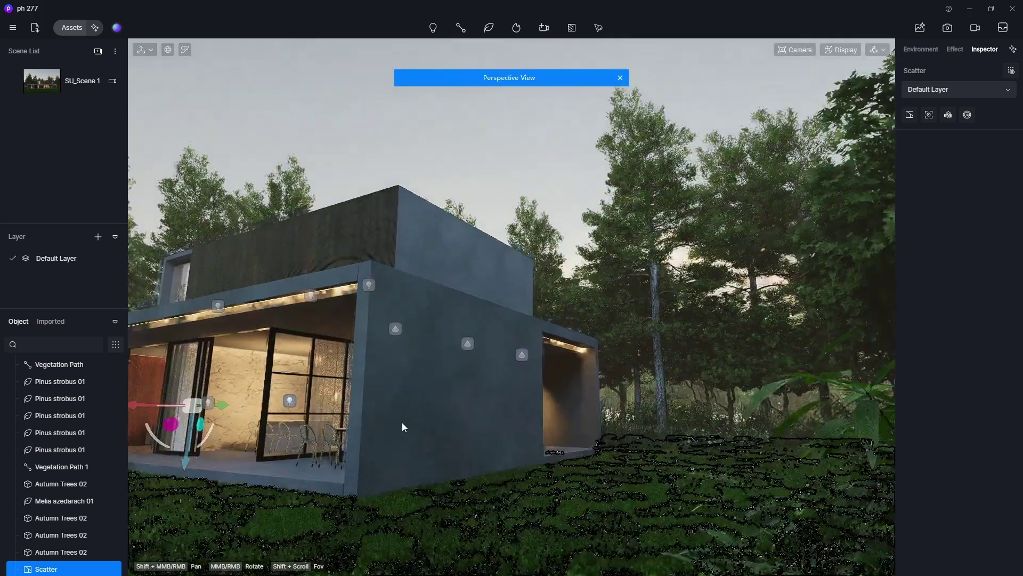
right_click_drag(366, 441, 420, 407)
scroll(418, 378, "down", 4)
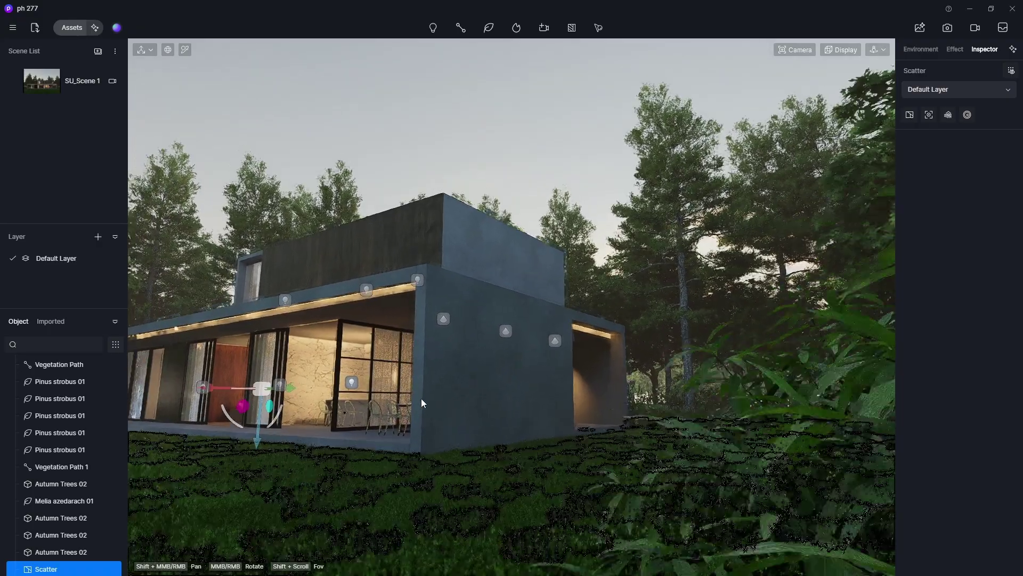
key("a")
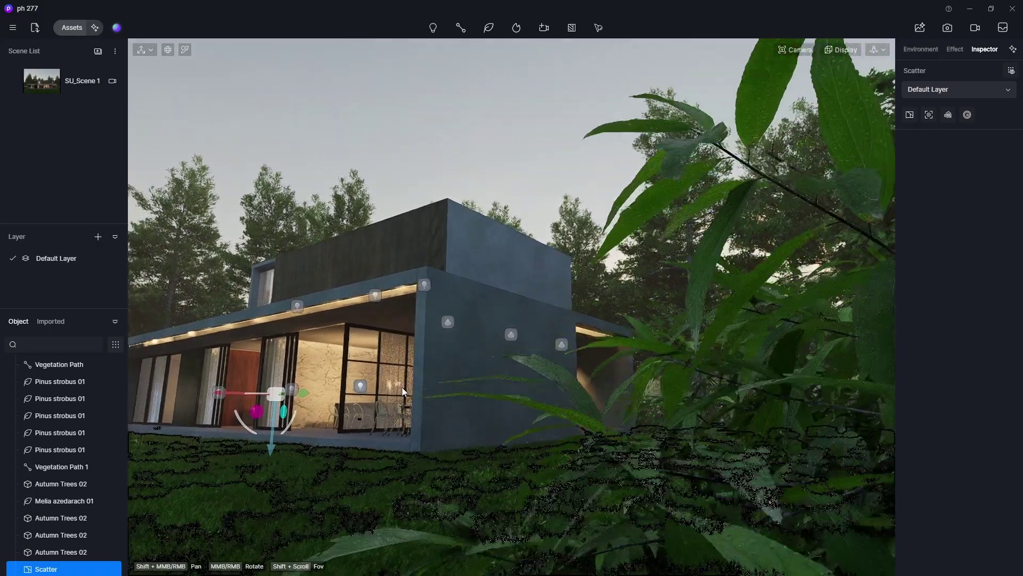
key("d")
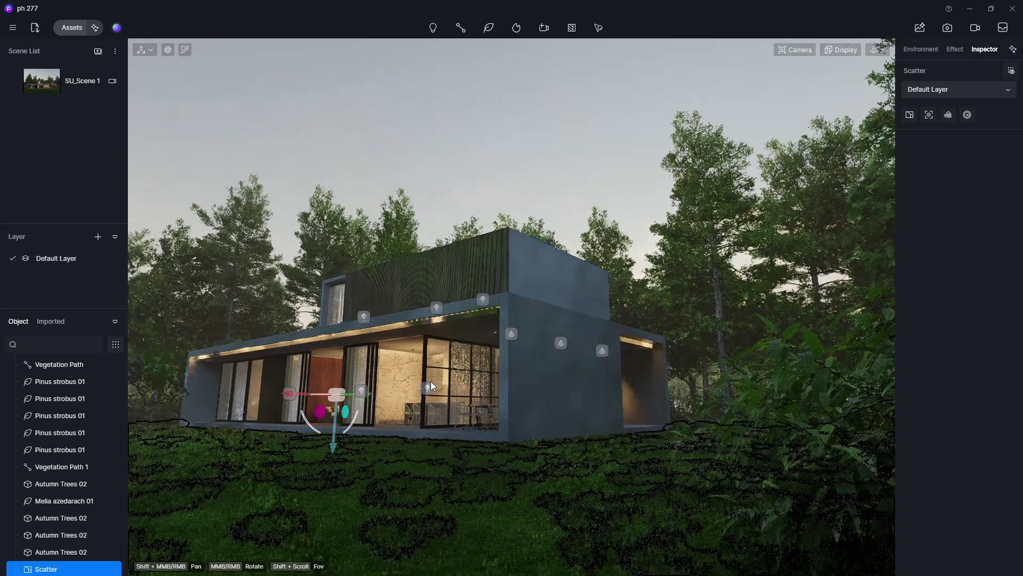
mouse_move(421, 383)
middle_mouse_down()
mouse_move(448, 379)
mouse_move(413, 370)
mouse_move(424, 374)
middle_mouse_up()
scroll(454, 380, "up", 1)
scroll(452, 380, "down", 1)
key("a")
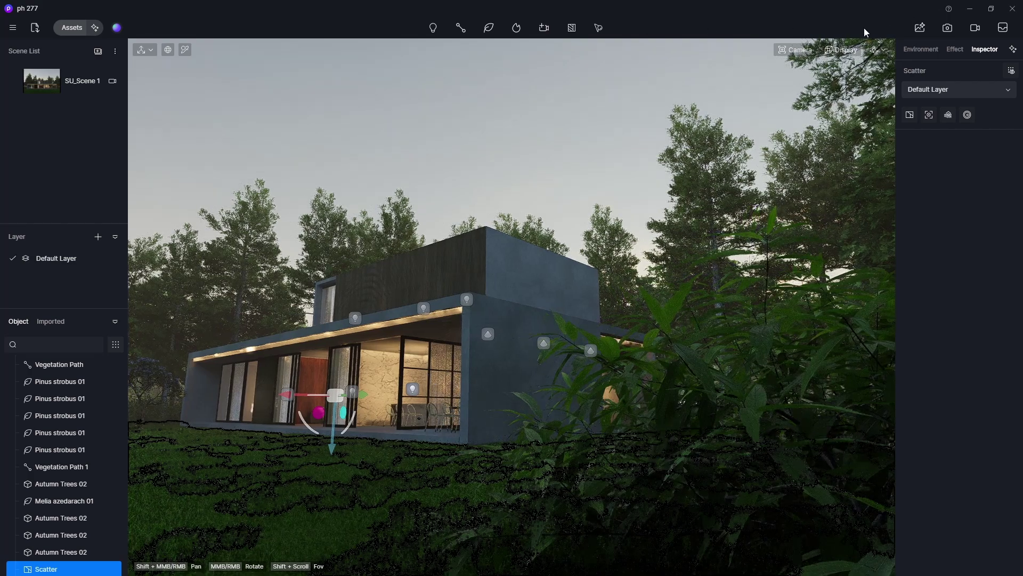
Open the image render setup, enable two-point perspective and set the aspect ratio to 1:1
left_click(947, 28)
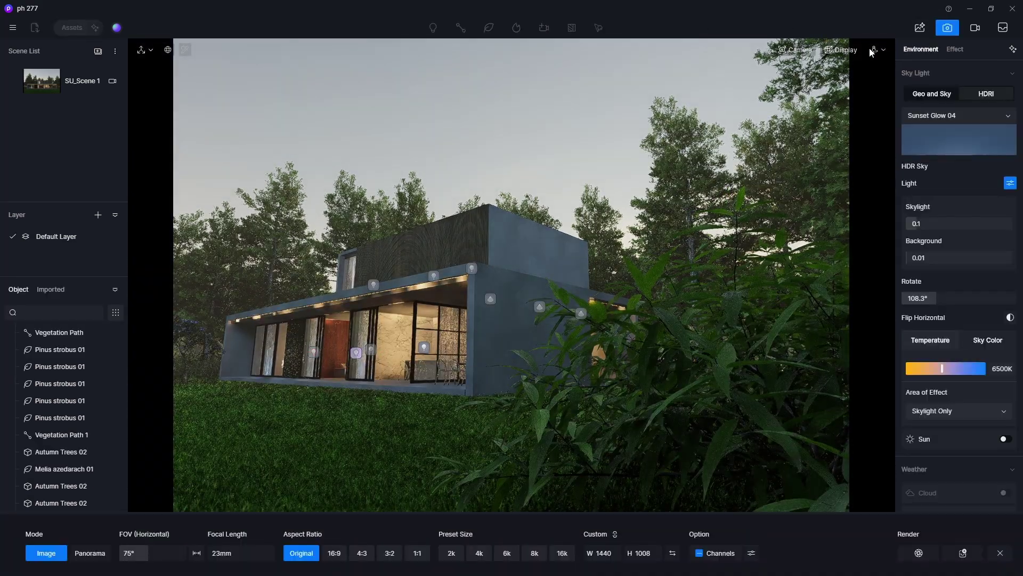
left_click(799, 49)
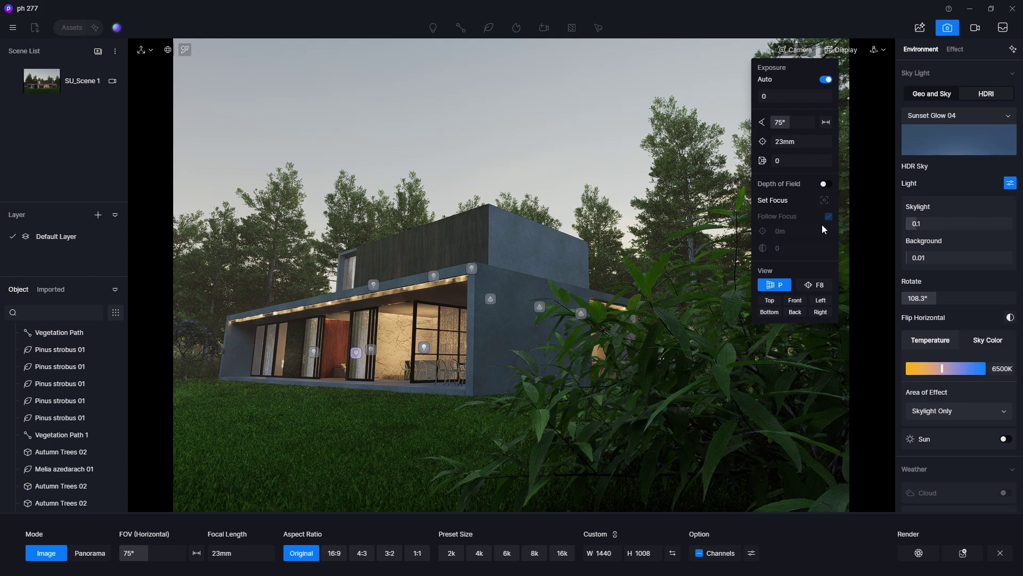
left_click(818, 285)
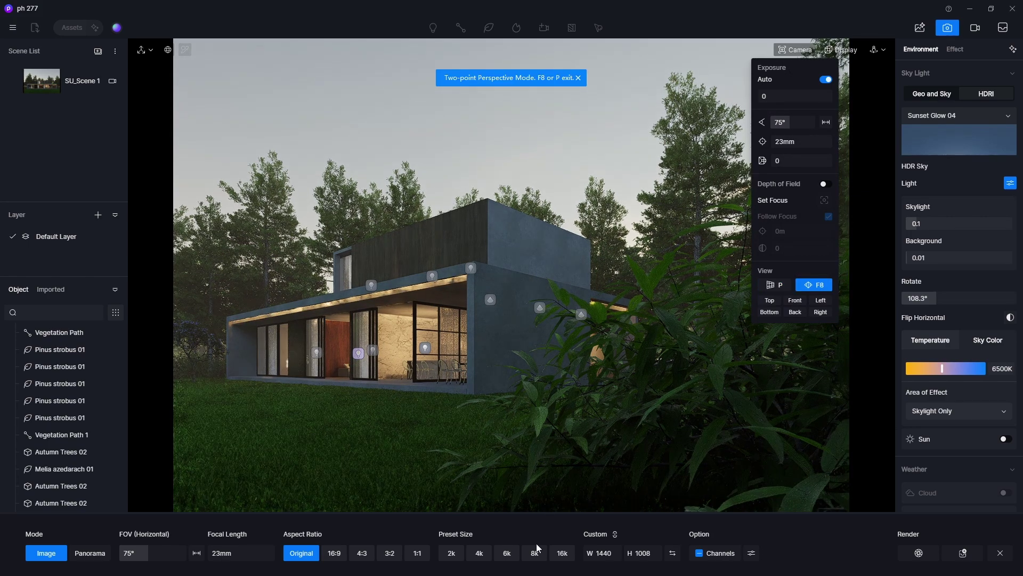
left_click(417, 554)
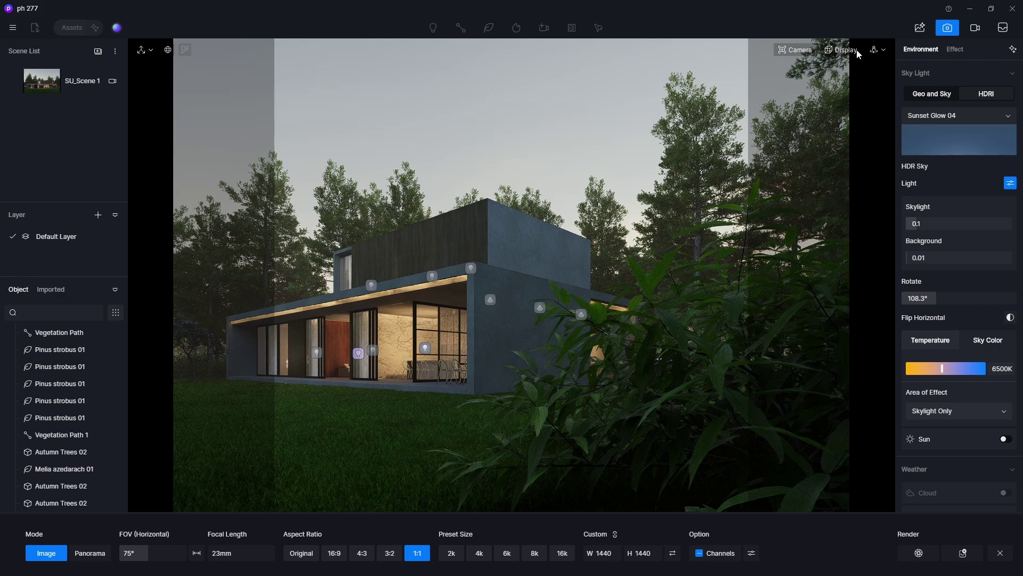
Set navigation to Fly and reposition the camera so the house corner sits centrally in the square frame behind foreground foliage
left_click(883, 51)
left_click(851, 81)
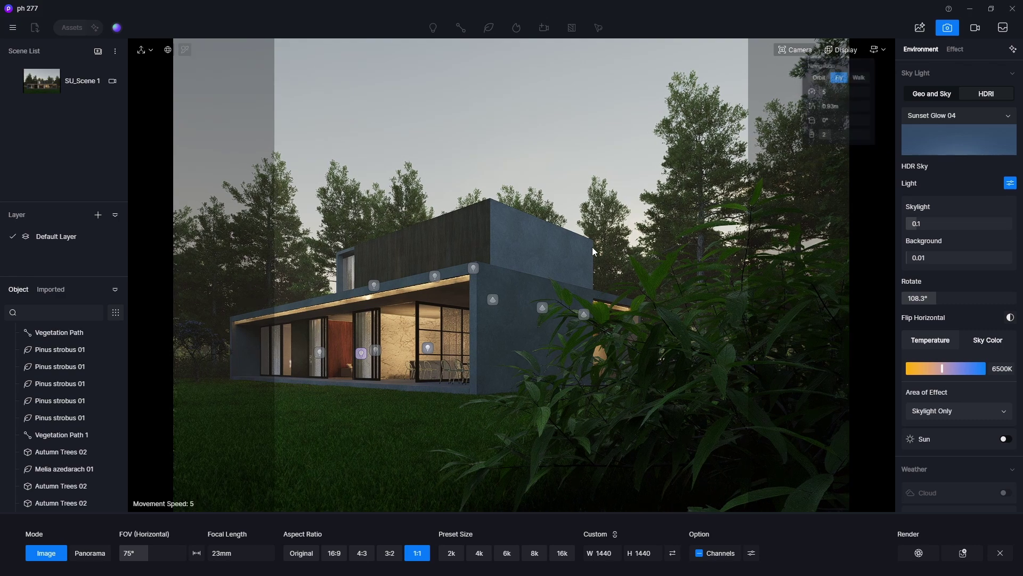
right_click_drag(559, 249, 557, 249)
key("d")
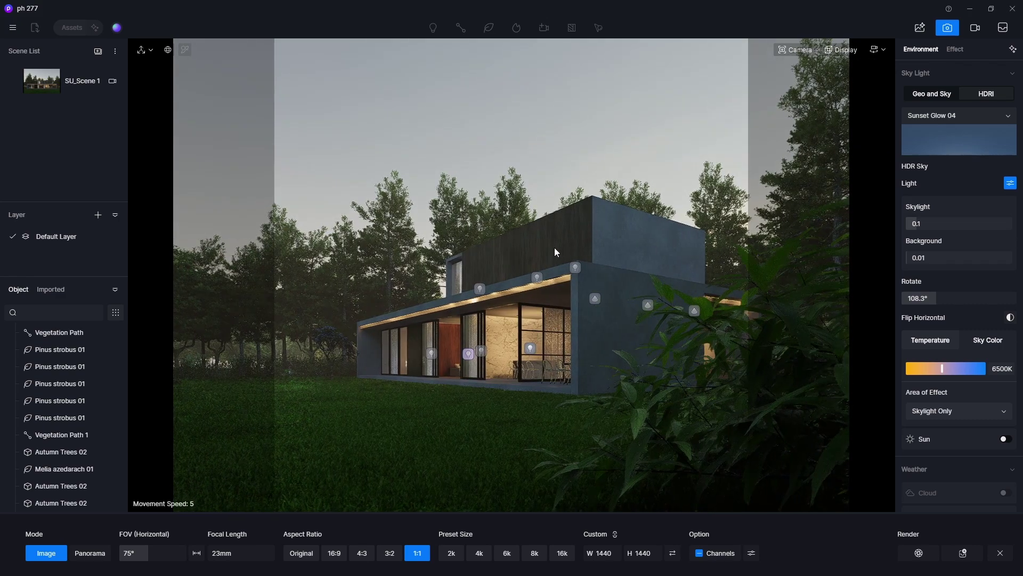
key("d")
key("d")
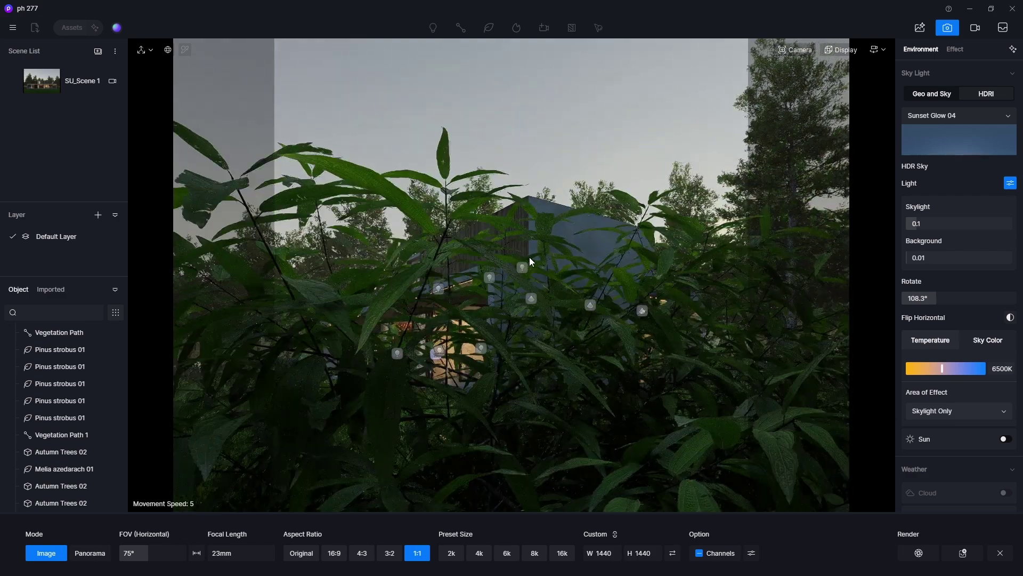
key("a")
key("w")
key("w")
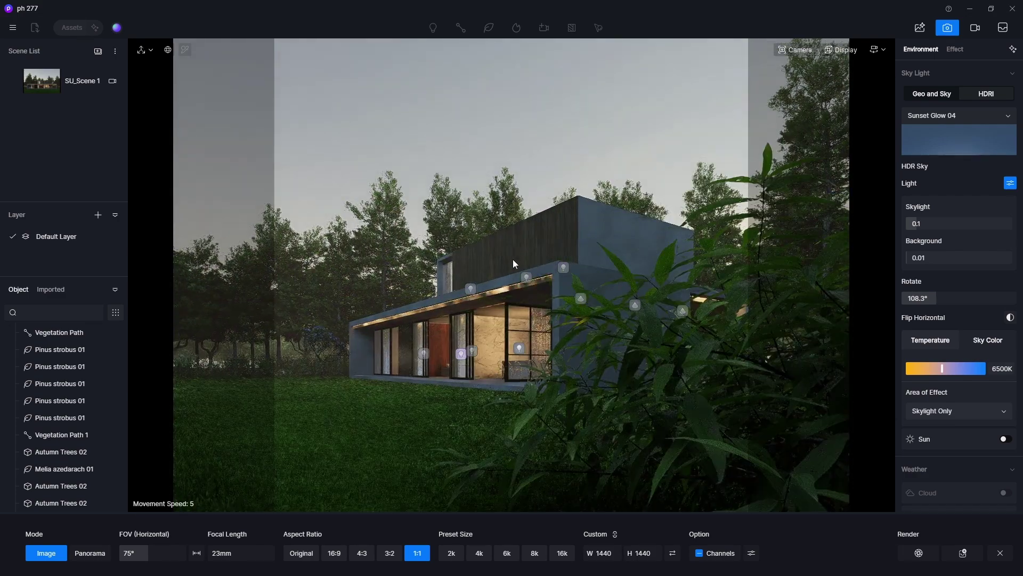
right_click_drag(557, 261, 548, 262)
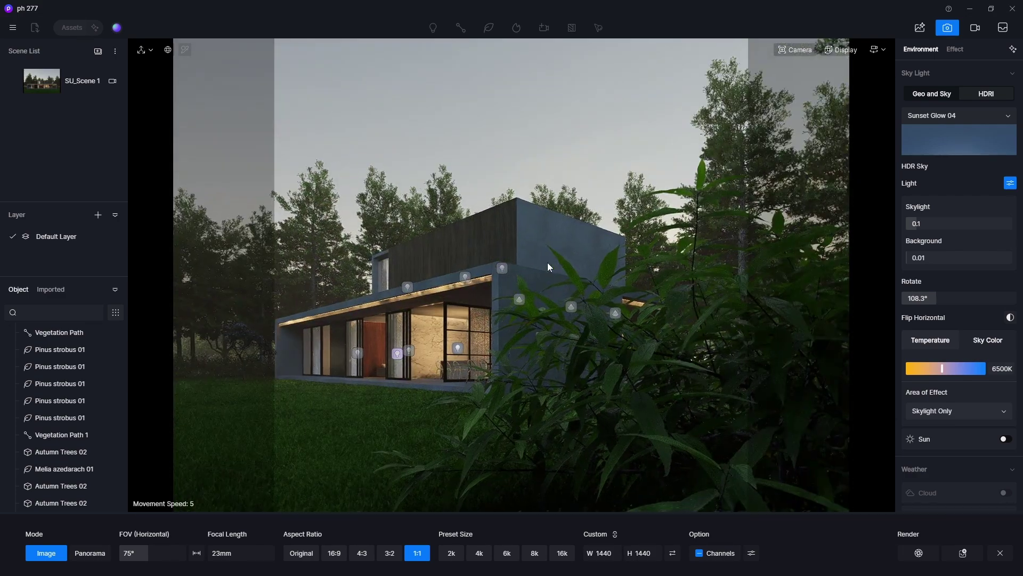
Lower the Fly movement speed to 2 and adjust the camera so the lit house sits inside the square frame beside the foreground foliage
key("a")
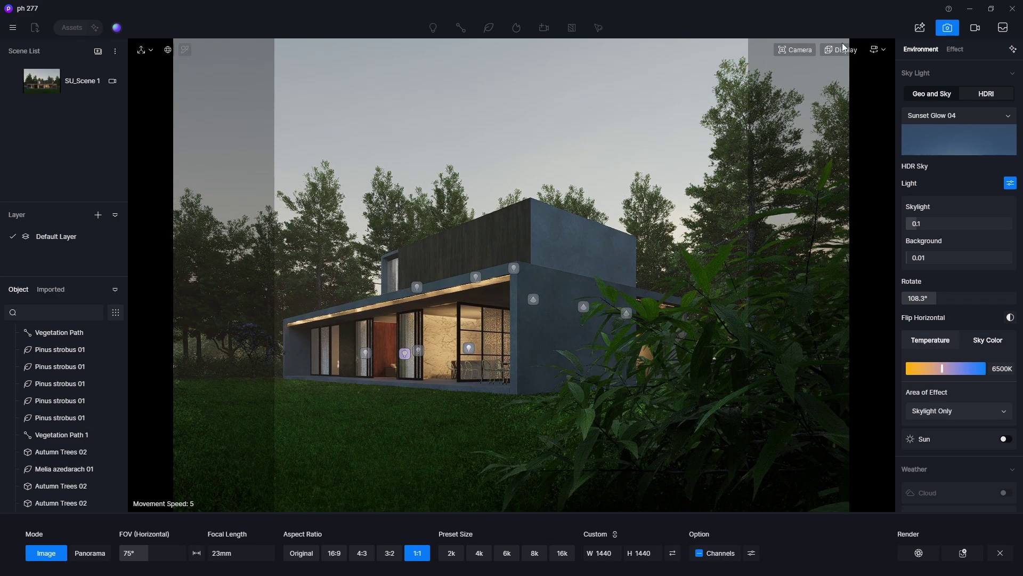
mouse_move(876, 50)
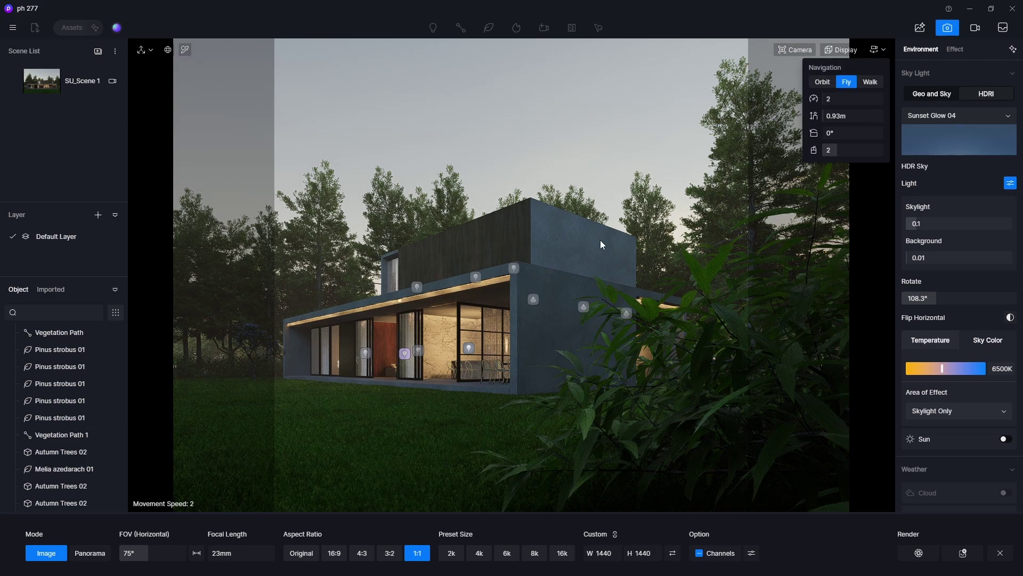
key("a")
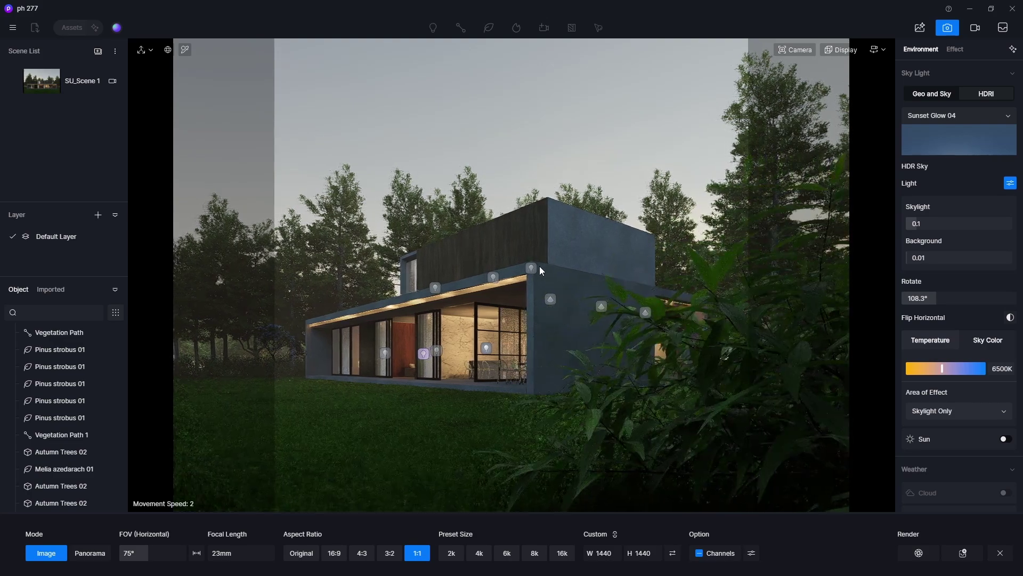
mouse_move(540, 266)
right_mouse_down()
mouse_move(512, 269)
mouse_move(537, 265)
right_mouse_up()
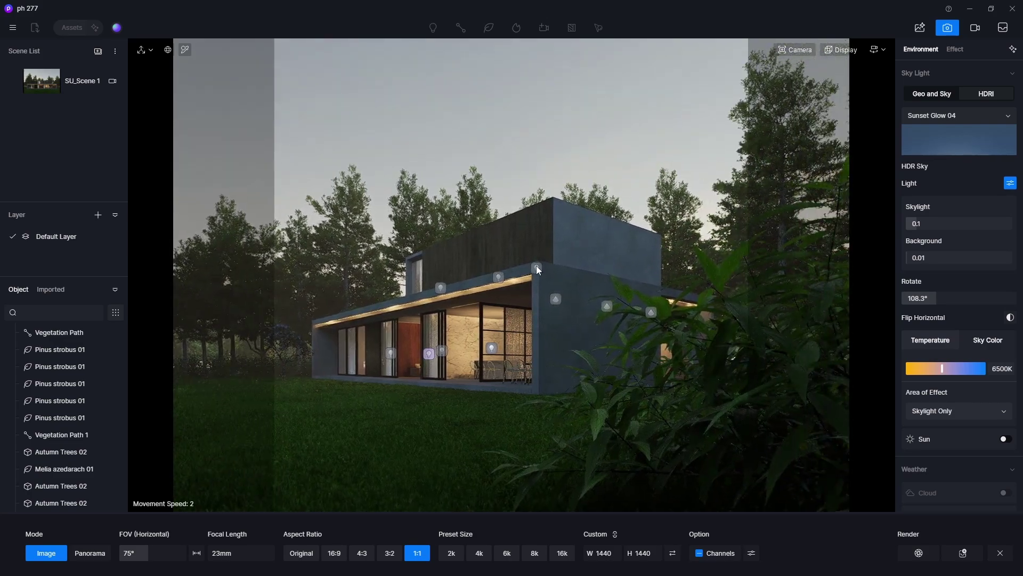
key("d")
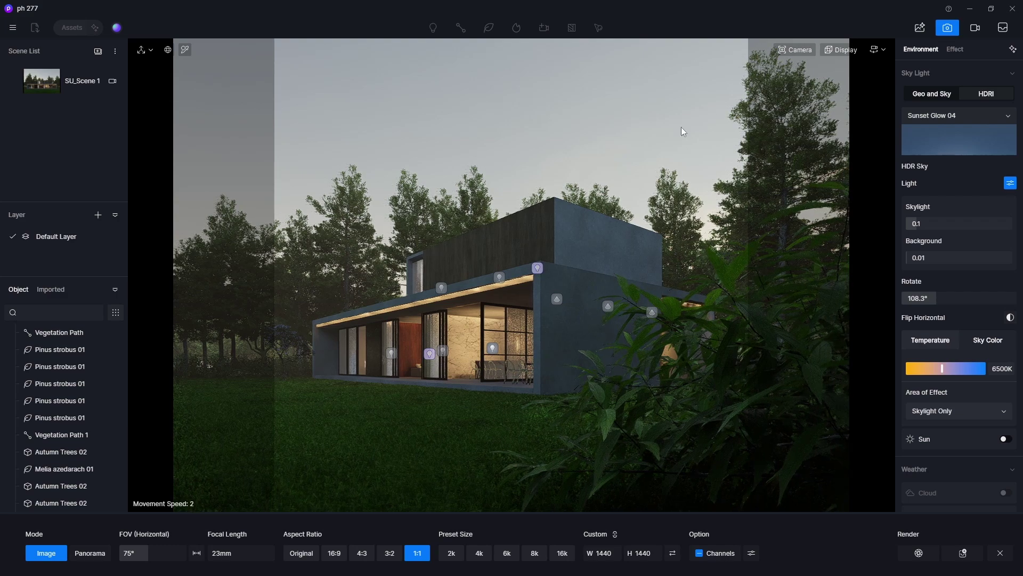
Display the rule-of-thirds grid to check the house's placement in the square frame, and hide it again
left_click(823, 50)
left_click(872, 84)
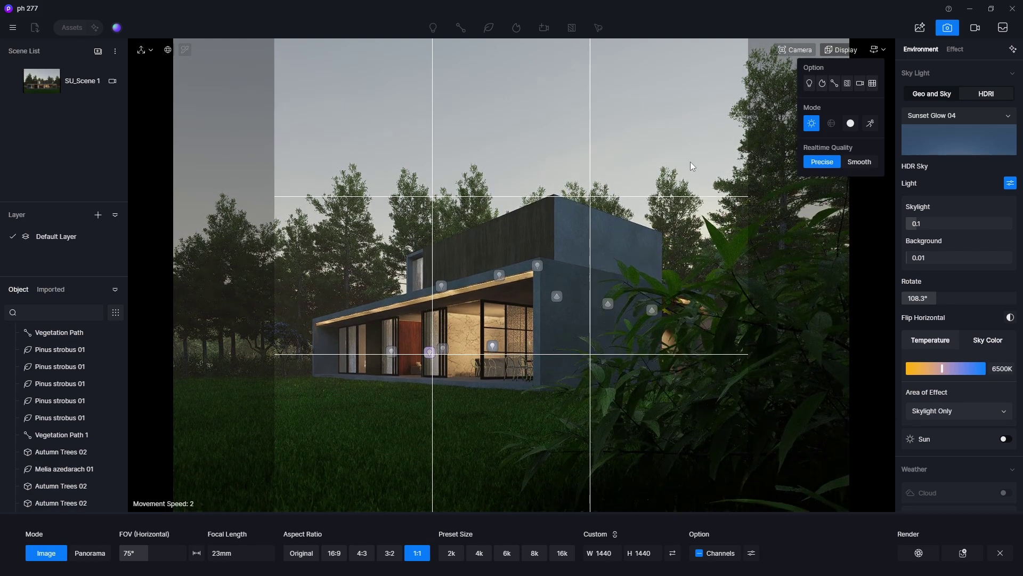
left_click(841, 48)
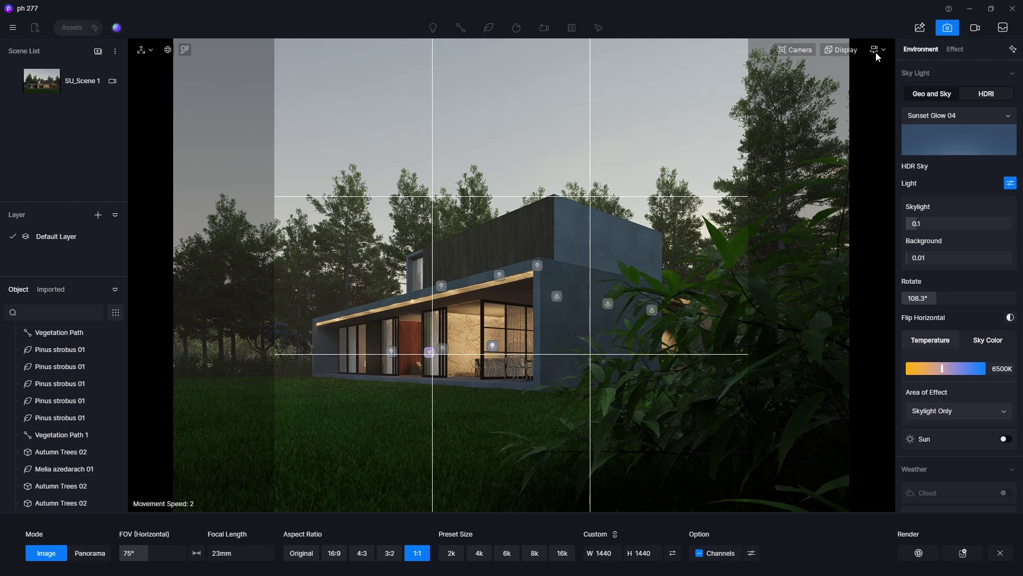
left_click(875, 51)
left_click(841, 50)
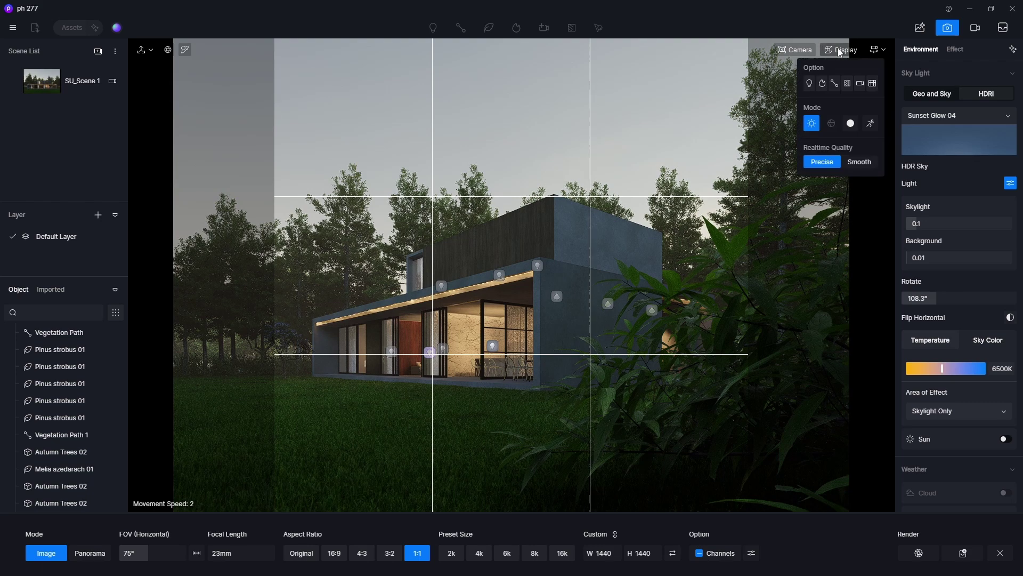
left_click(872, 84)
Enable depth of field at 10 with Follow Focus, focused on the terrace glazing, and save the view as a new scene
left_click(795, 49)
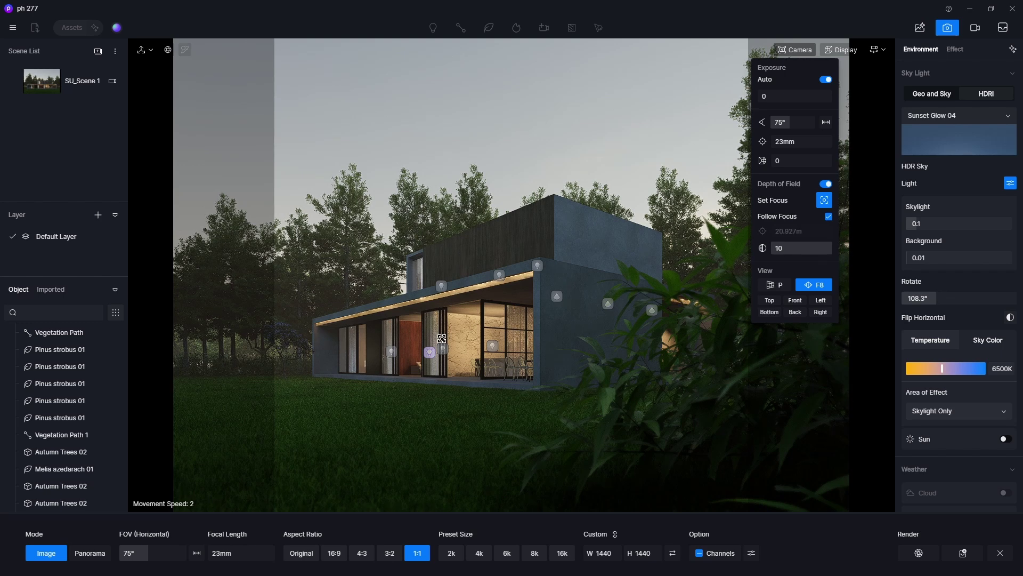
left_click(97, 52)
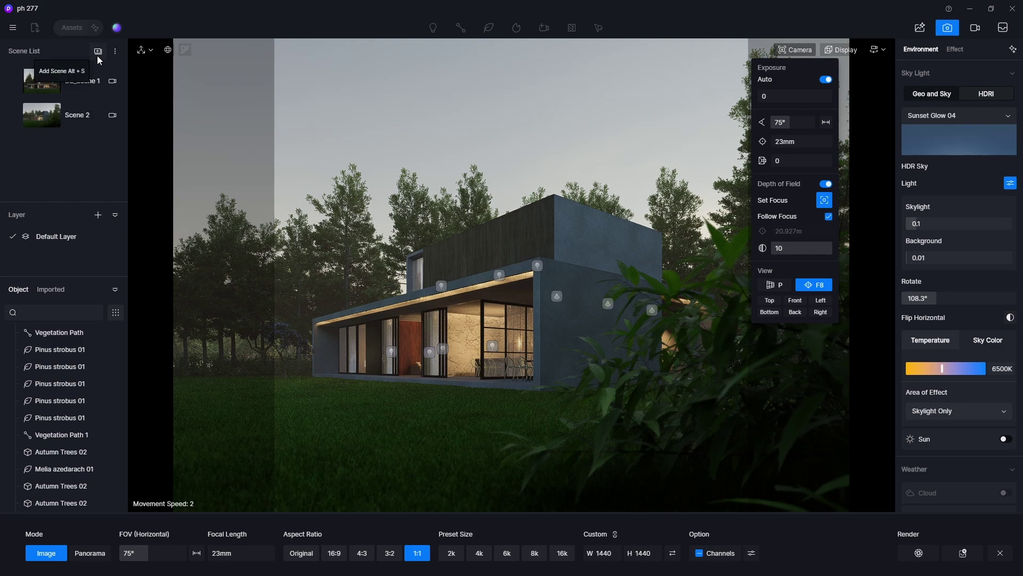
left_click(948, 28)
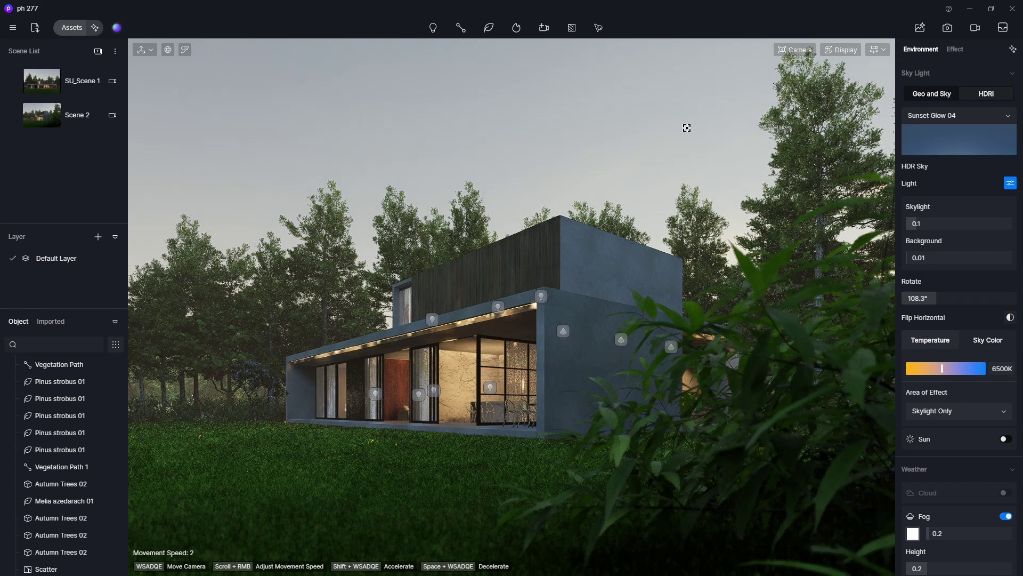
Toggle auto exposure off and back on, and turn off the camera's depth of field
left_click(795, 50)
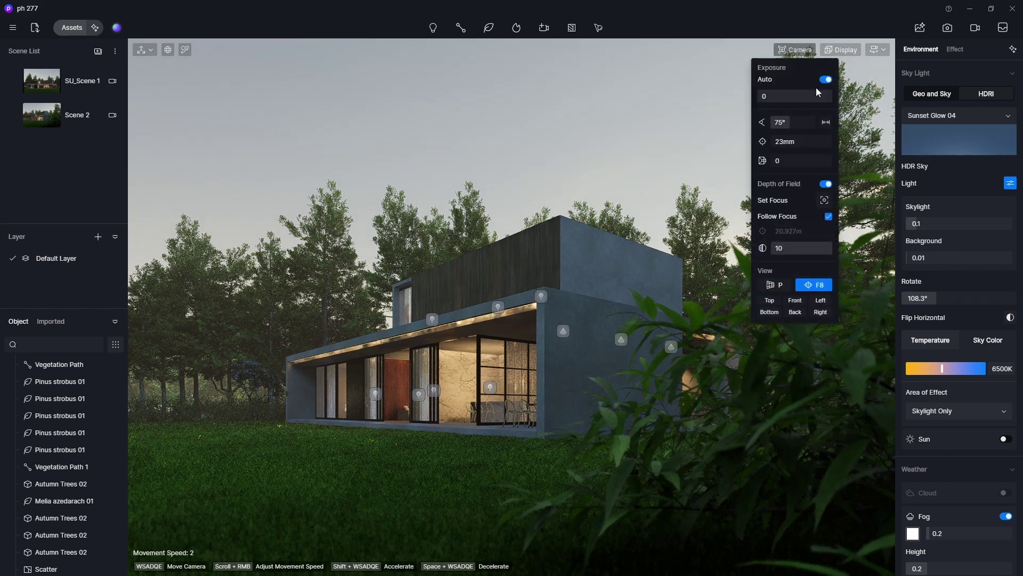
left_click(823, 80)
left_click(824, 80)
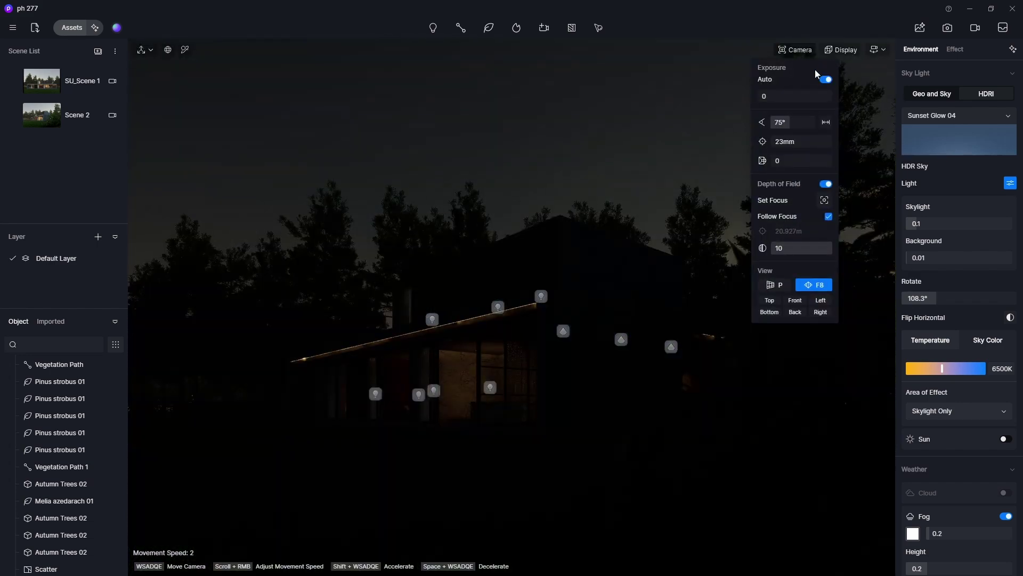
left_click(802, 51)
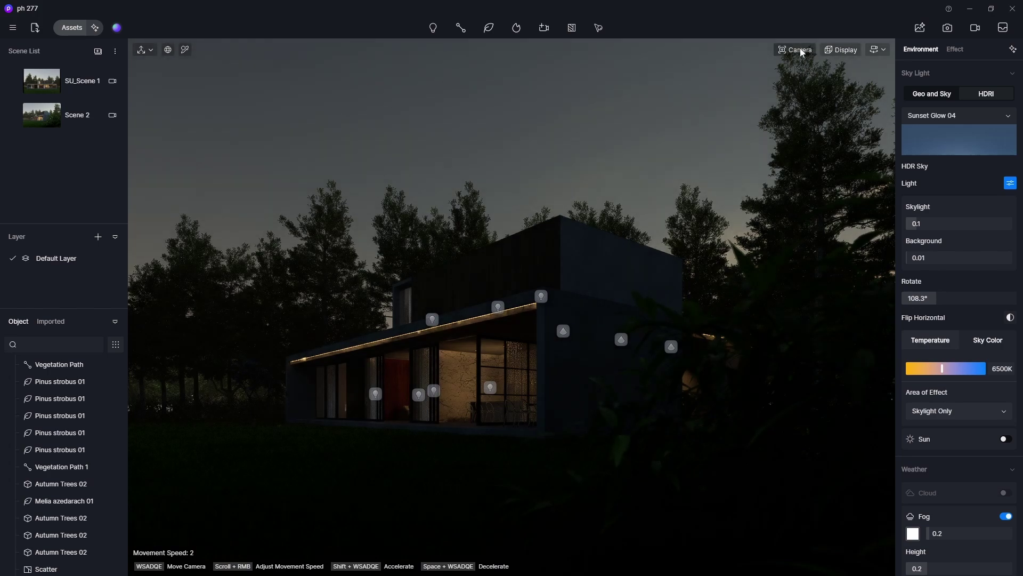
left_click(798, 50)
left_click(825, 184)
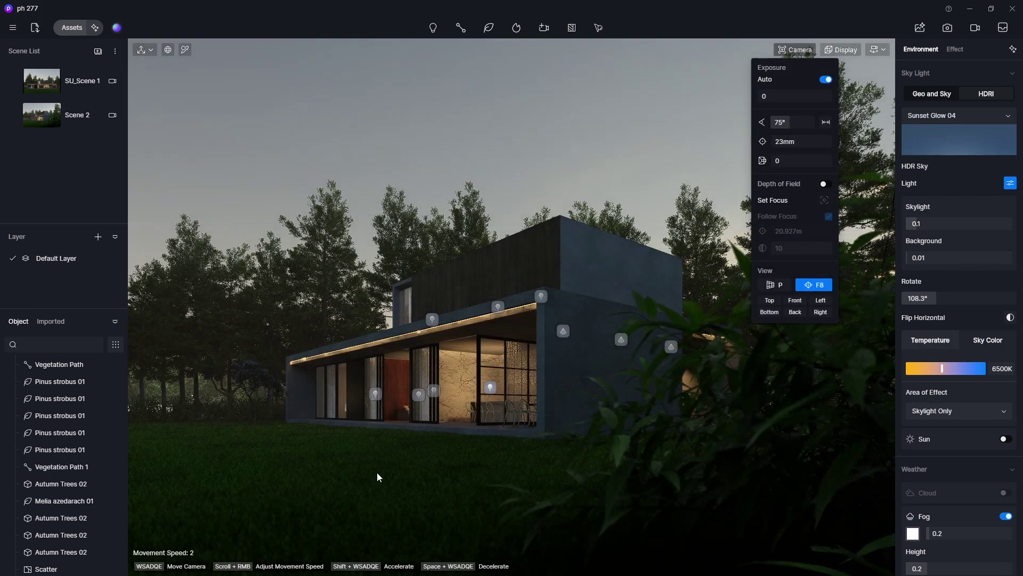
Move the camera closer to the house corner and switch from two-point to standard perspective
scroll(294, 415, "up", 2)
scroll(277, 396, "up", 4)
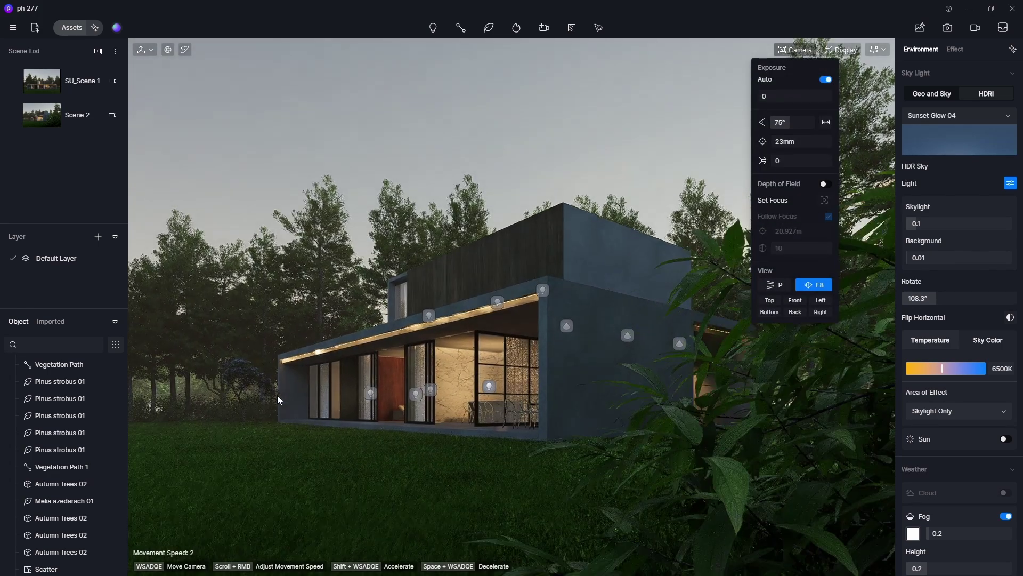
scroll(277, 395, "up", 1)
scroll(277, 395, "up", 3)
key("F8")
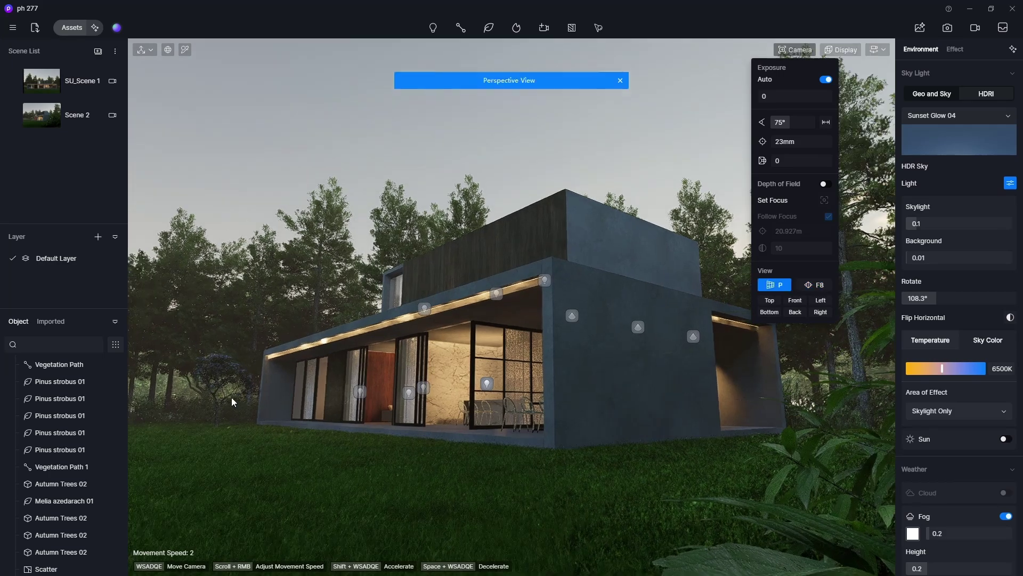
left_click(359, 418)
right_click_drag(359, 418, 369, 424)
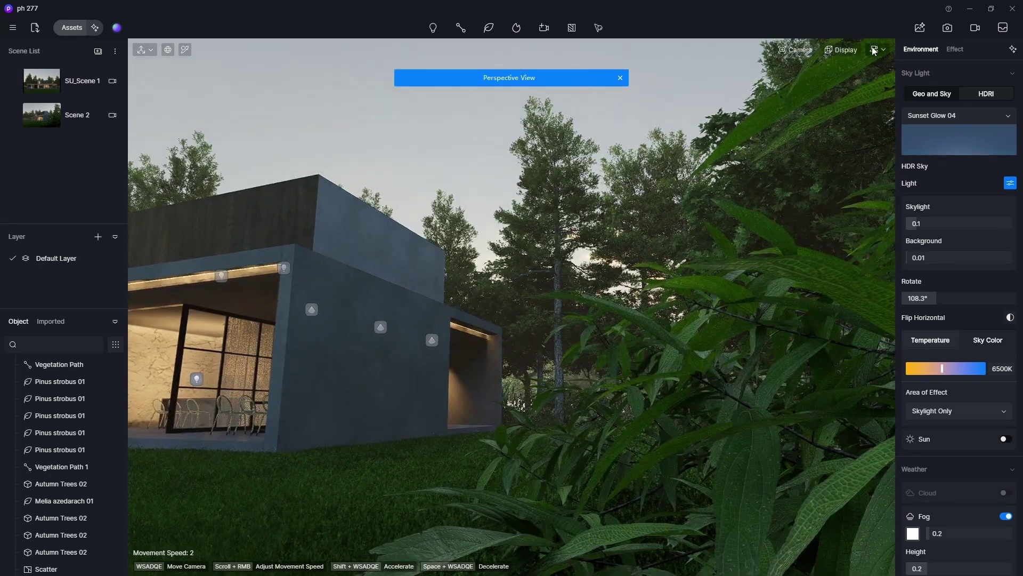
Set navigation to Orbit and bring the camera round to the other end of the house, framing the long terrace and purple-flowering tree
left_click(874, 51)
left_click(819, 77)
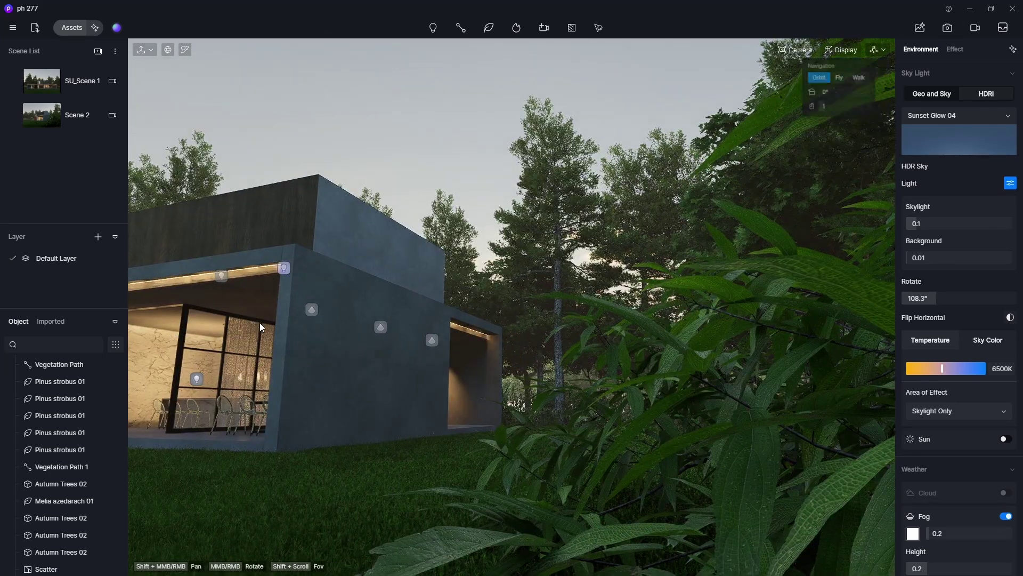
middle_click_drag(255, 346, 555, 334)
middle_click_drag(649, 359, 392, 328)
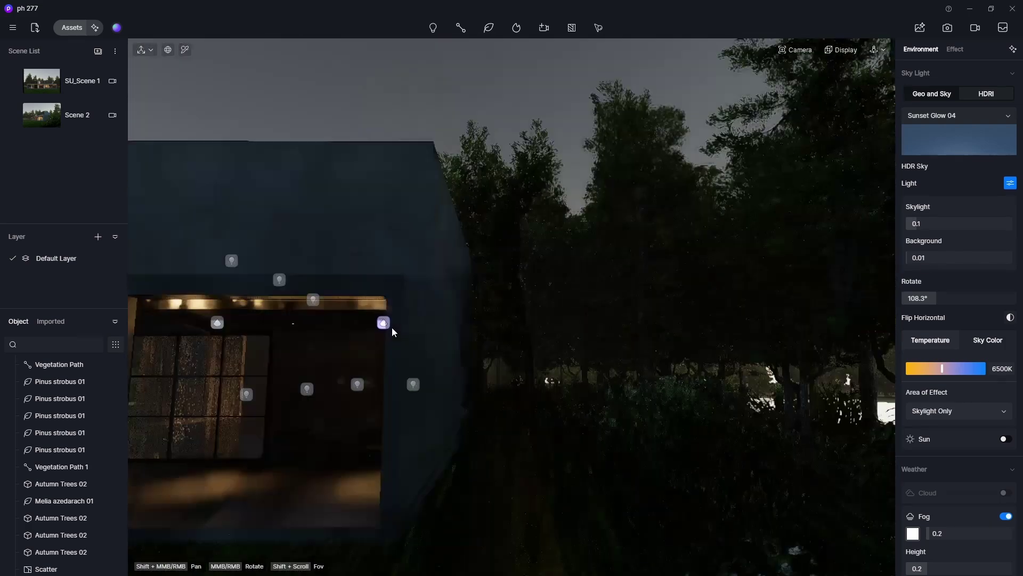
scroll(392, 327, "up", 2)
middle_click_drag(251, 354, 742, 369)
right_click_drag(740, 369, 496, 382)
right_click_drag(190, 409, 469, 388)
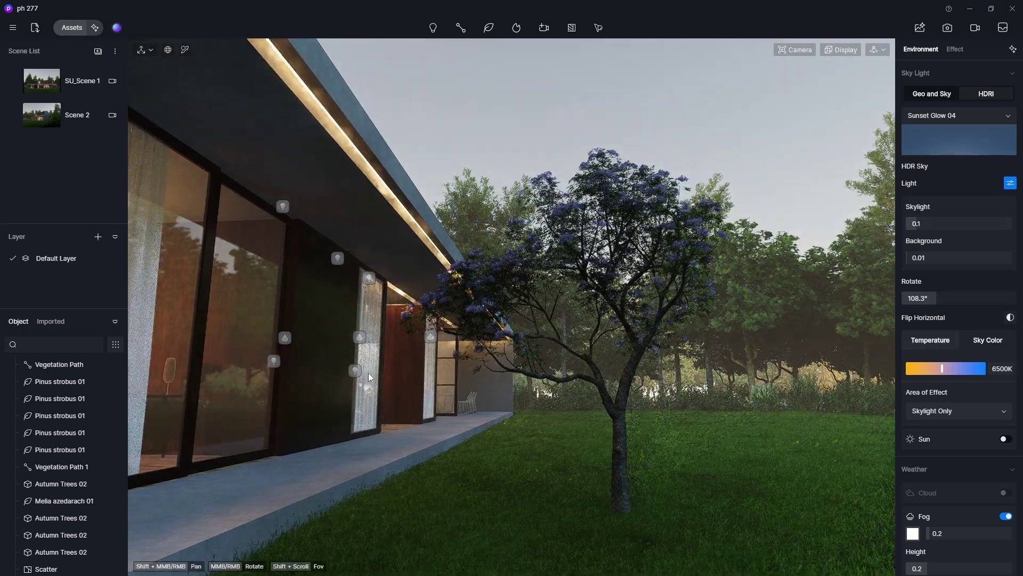
mouse_move(369, 372)
right_mouse_down()
mouse_move(293, 371)
mouse_move(447, 377)
mouse_move(356, 373)
right_mouse_up()
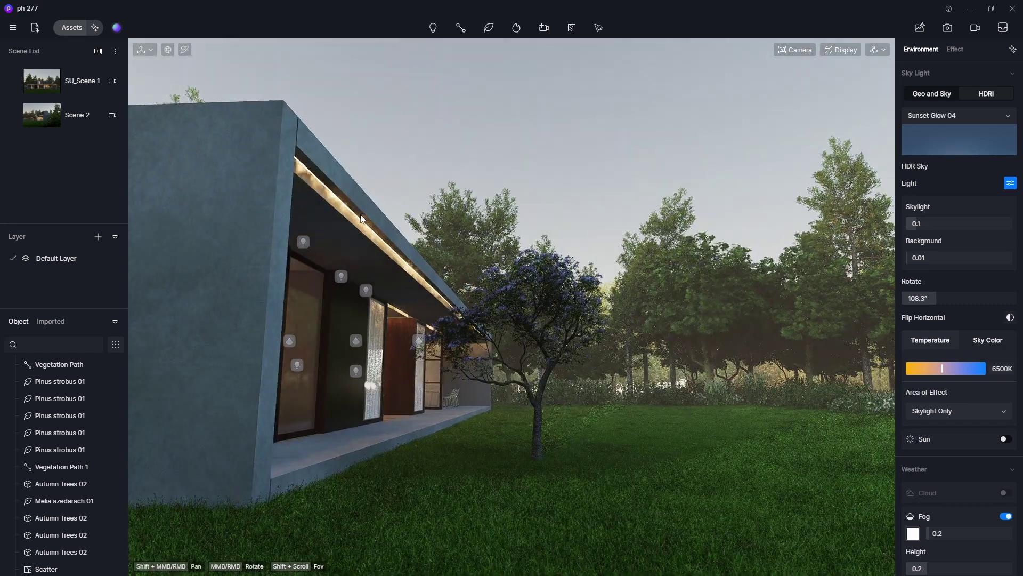
scroll(361, 222, "up", 1)
scroll(328, 213, "down", 1)
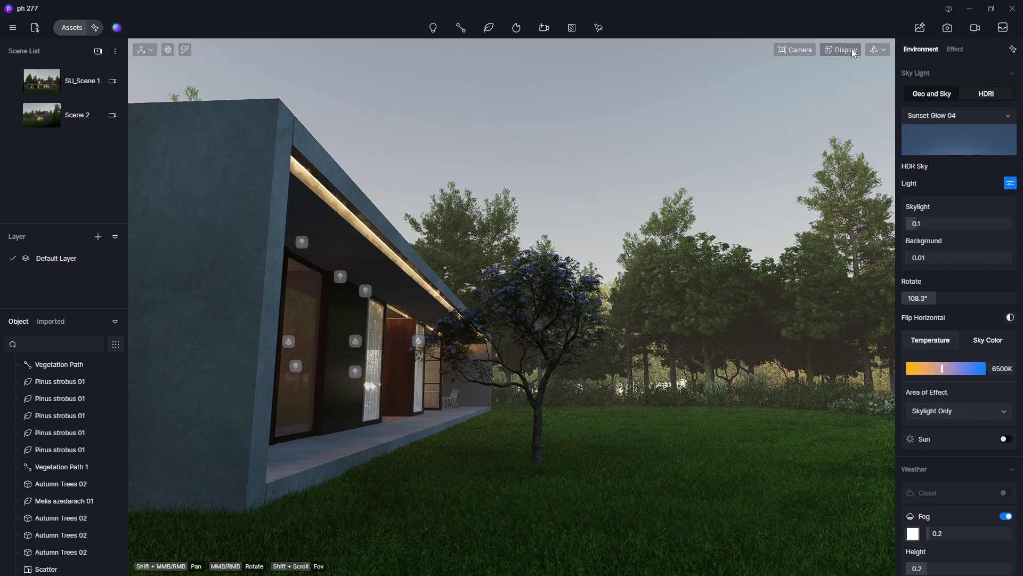
Enable two-point perspective and set the camera's field of view to 60°
left_click(796, 51)
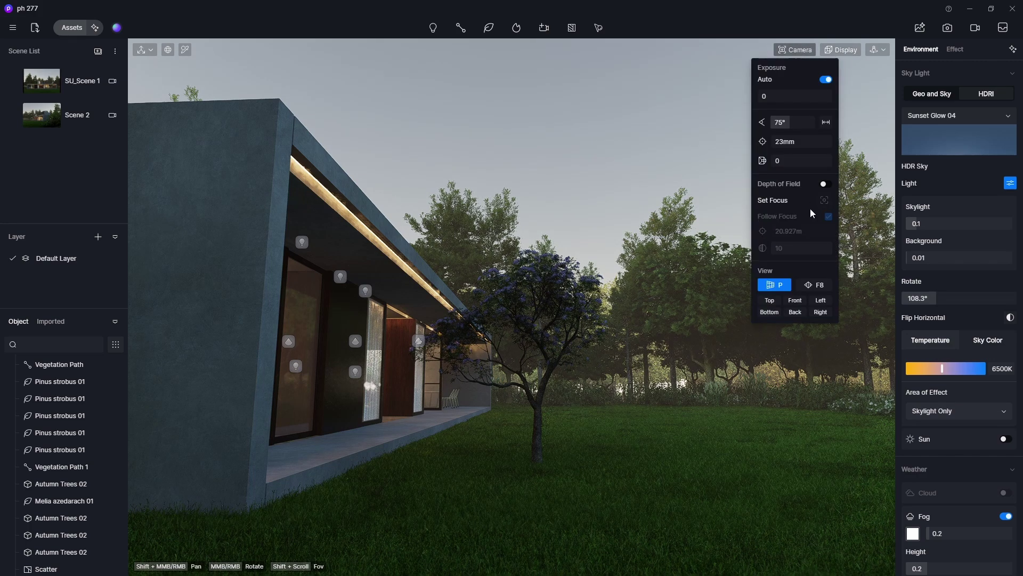
left_click(821, 284)
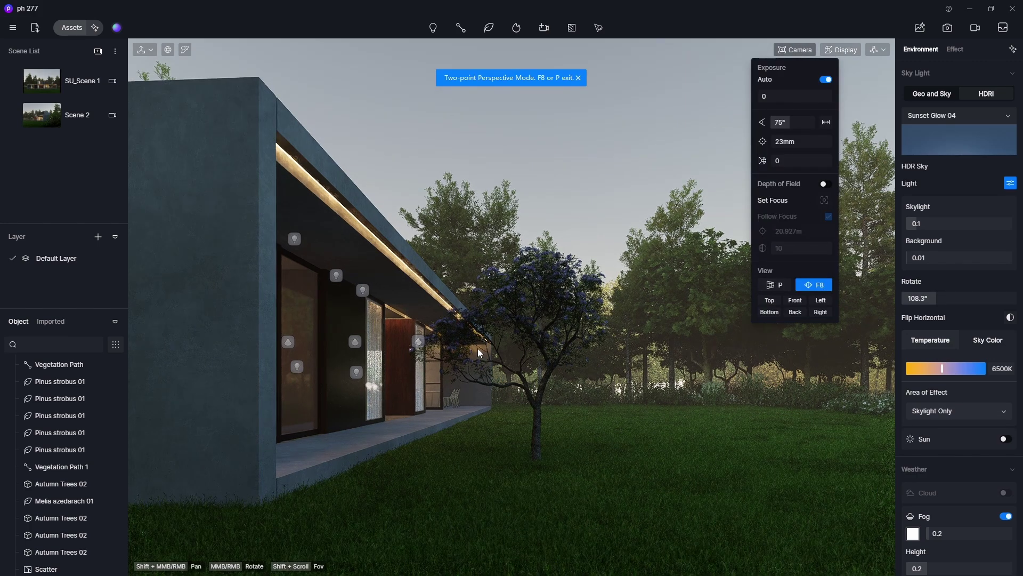
left_click(794, 122)
type("60")
key("Return")
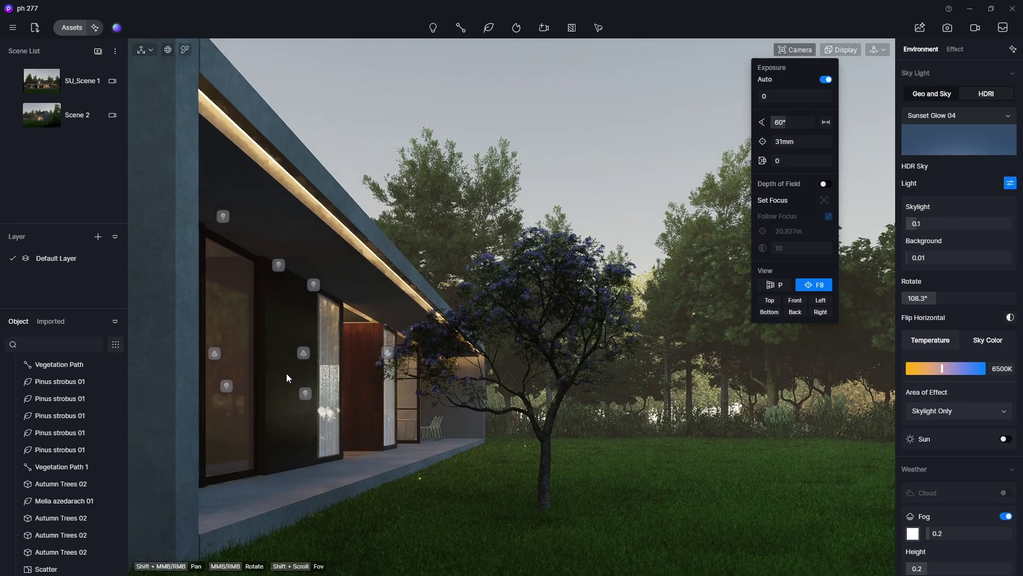
Set navigation to Fly and pull the camera back and sideways to include the blue end wall and the upper storey
left_click(877, 49)
left_click(852, 80)
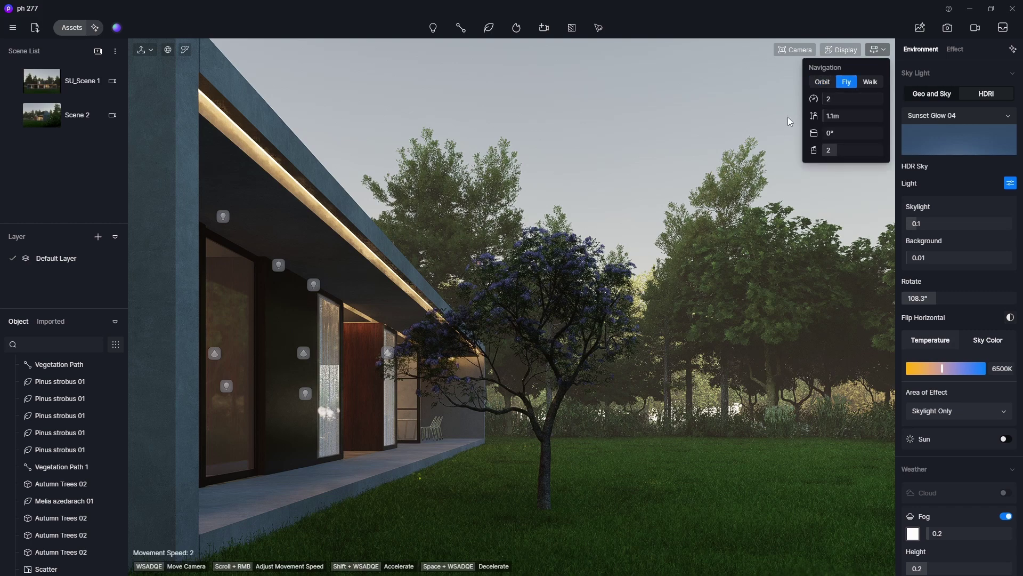
key("s")
key("s")
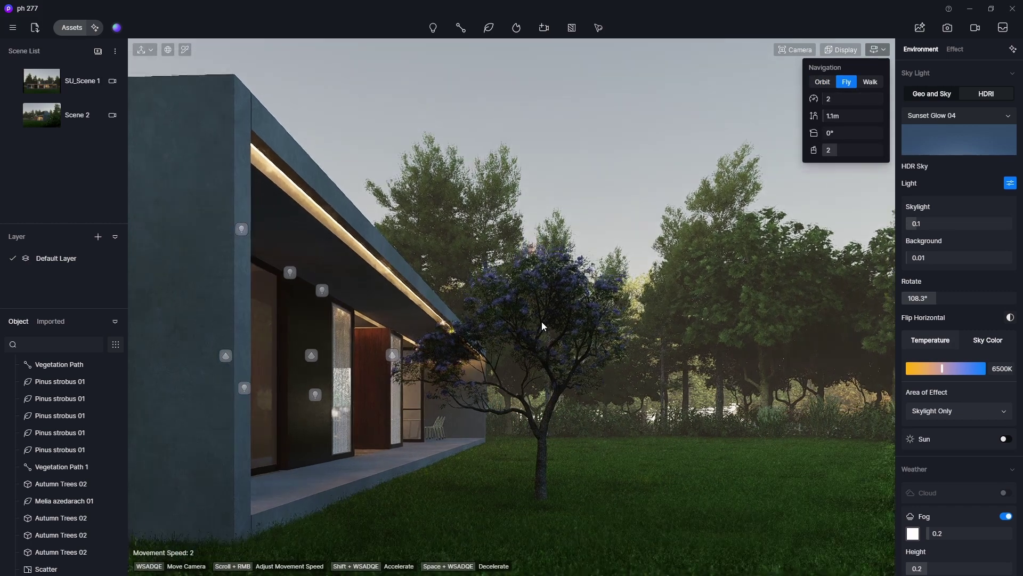
right_click_drag(505, 344, 448, 341)
key("d")
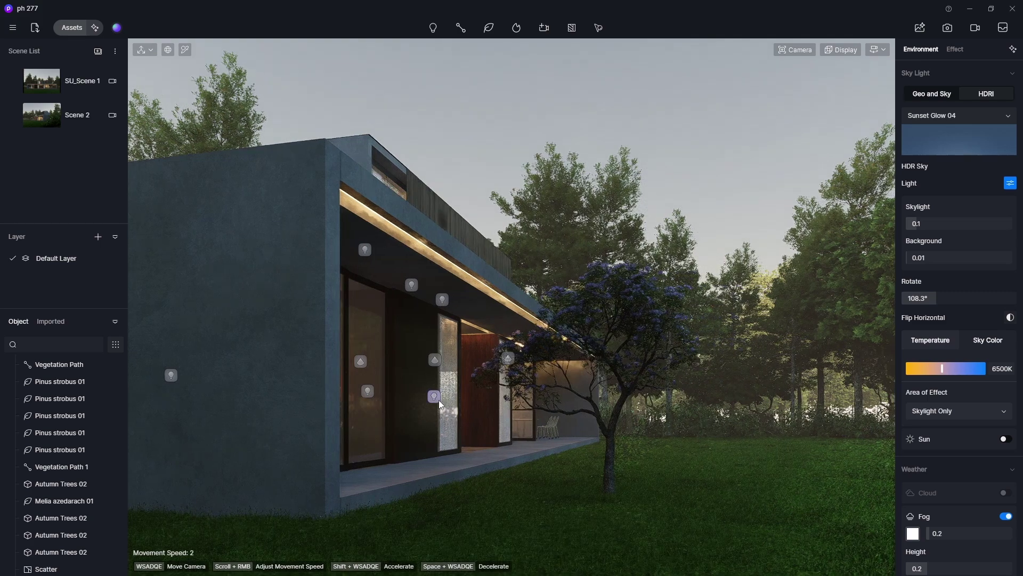
Fly the camera forward past the blue end wall to bring the terrace glazing and the purple-flowering tree close
key("w")
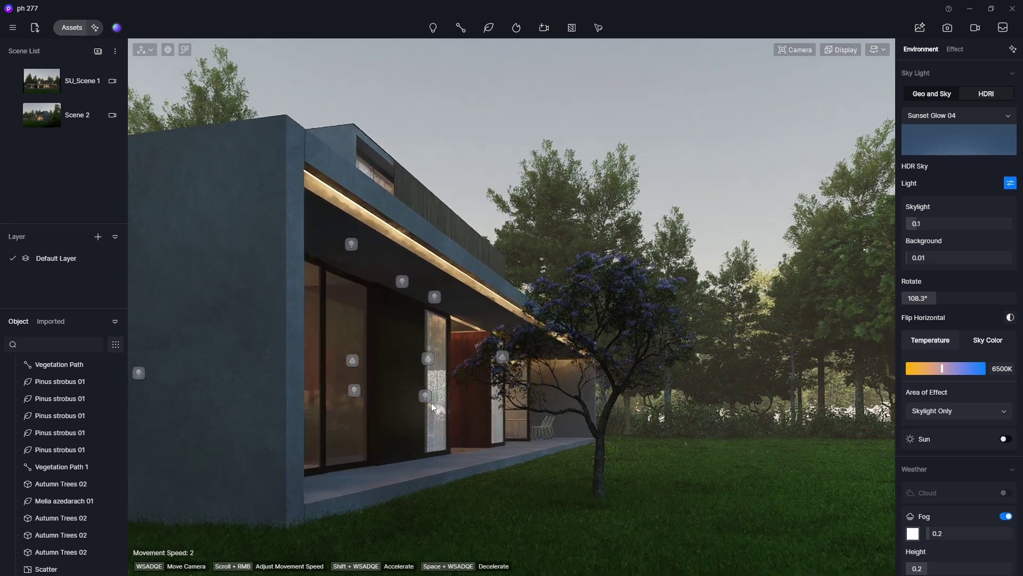
key("w")
key("a")
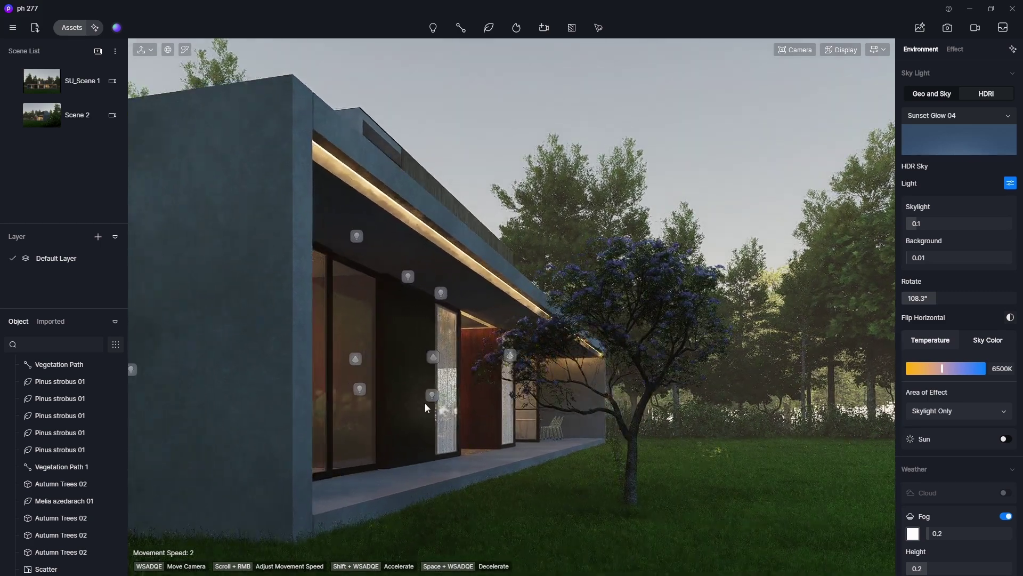
key("a")
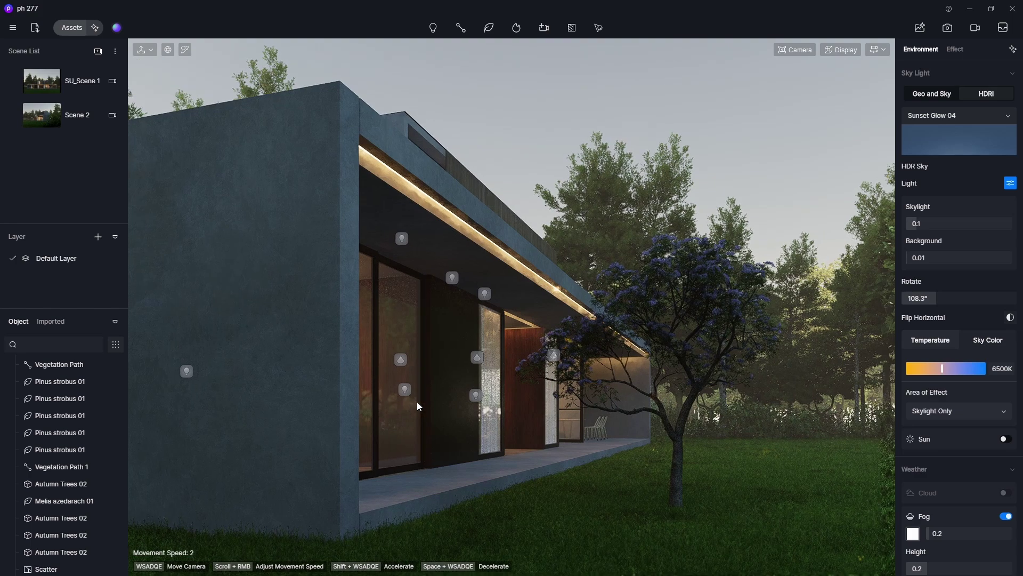
key("d")
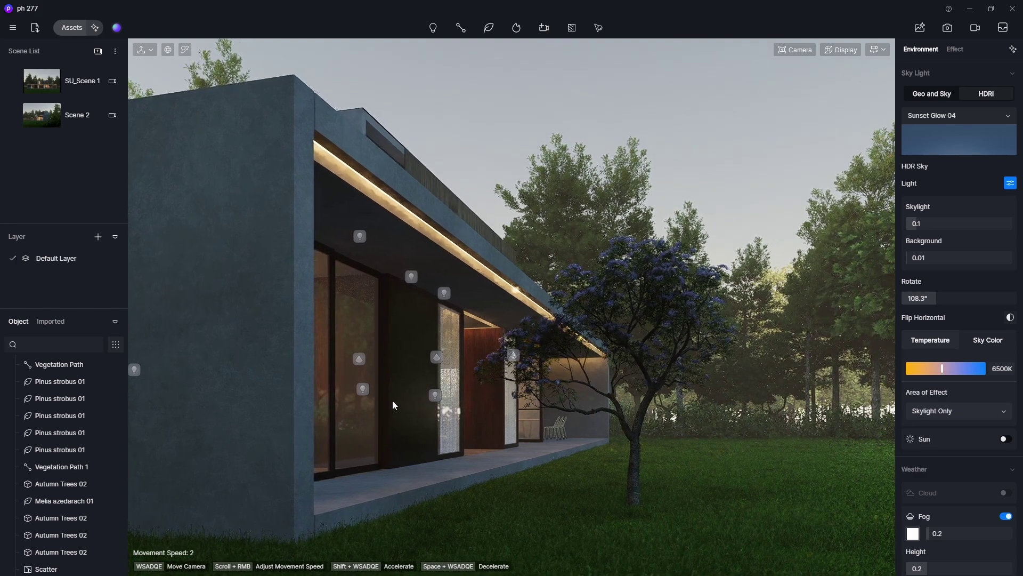
key("w")
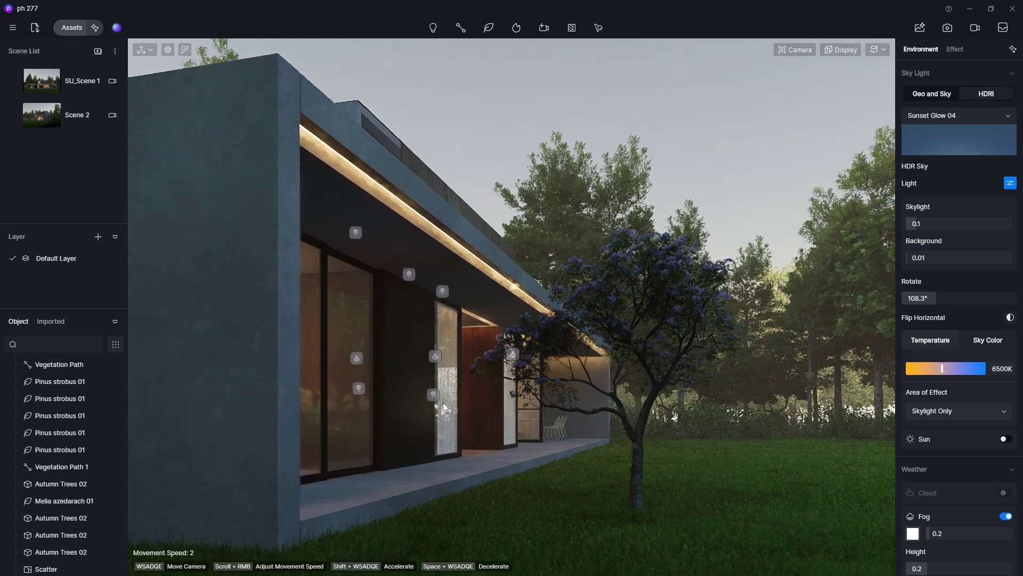
key("w")
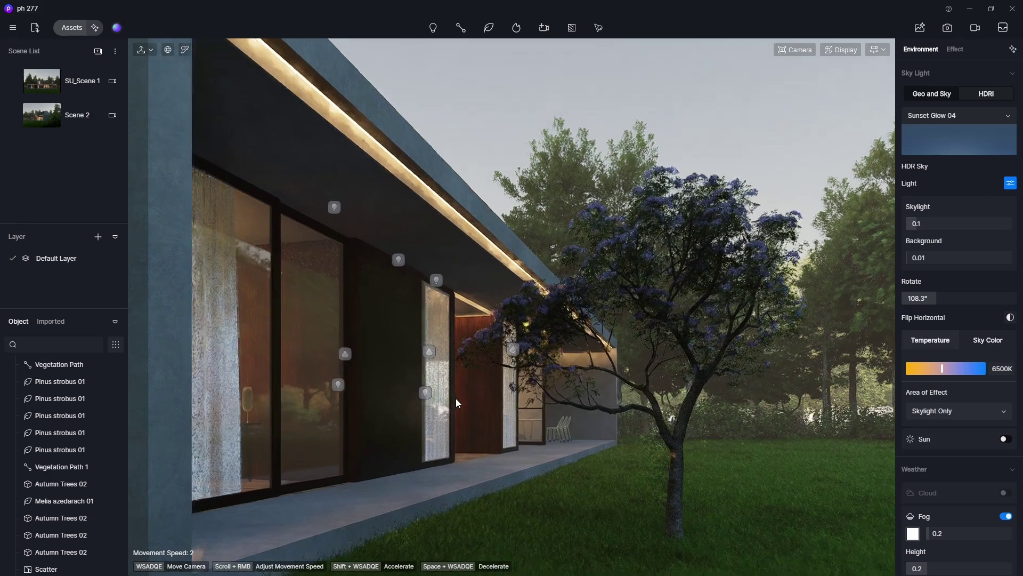
key("w")
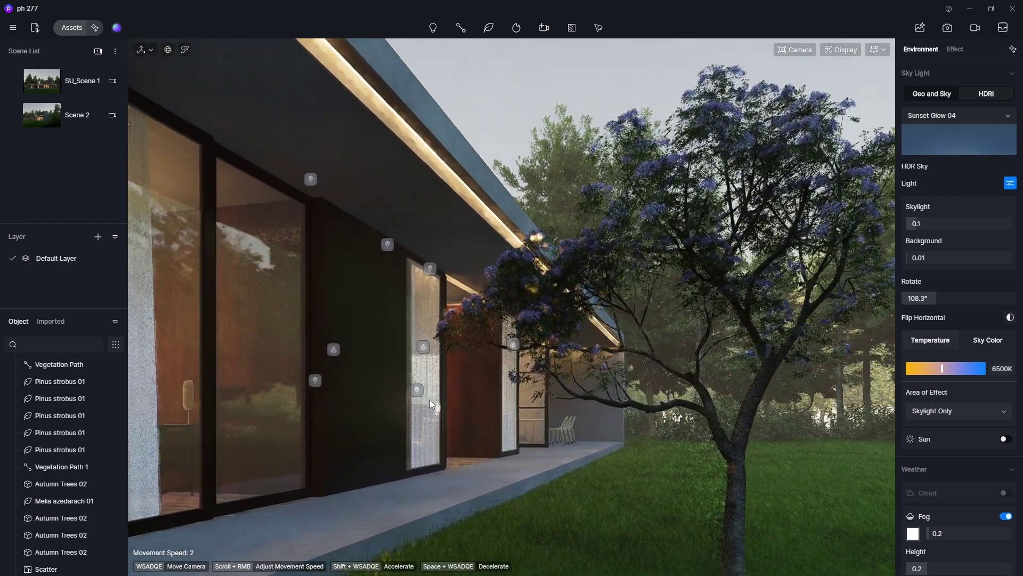
Turn the camera to look lengthwise along the terrace and move forward beside the facade, with the flowering tree on the lawn in view
right_click_drag(457, 380, 419, 392)
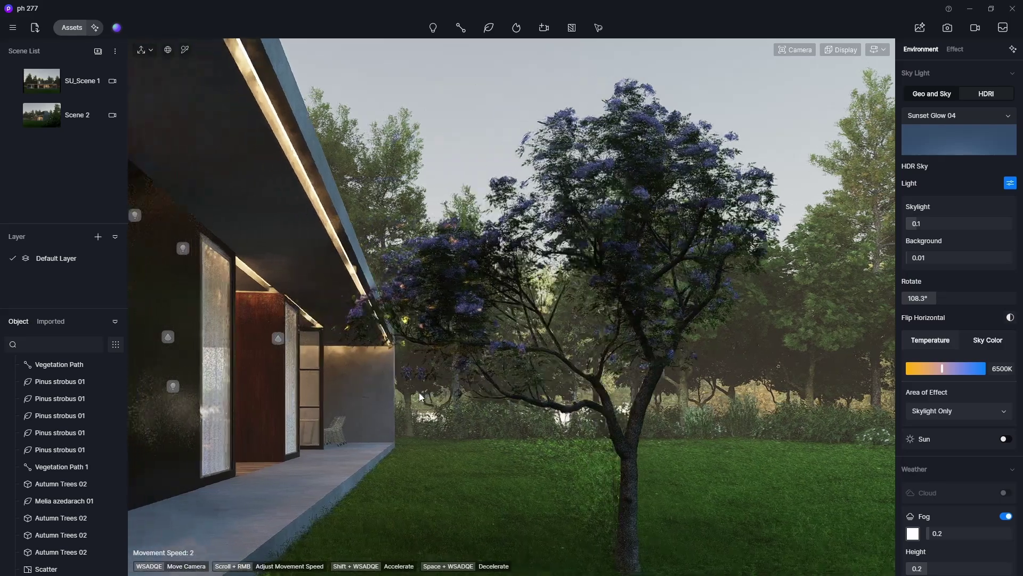
key("a")
key("d")
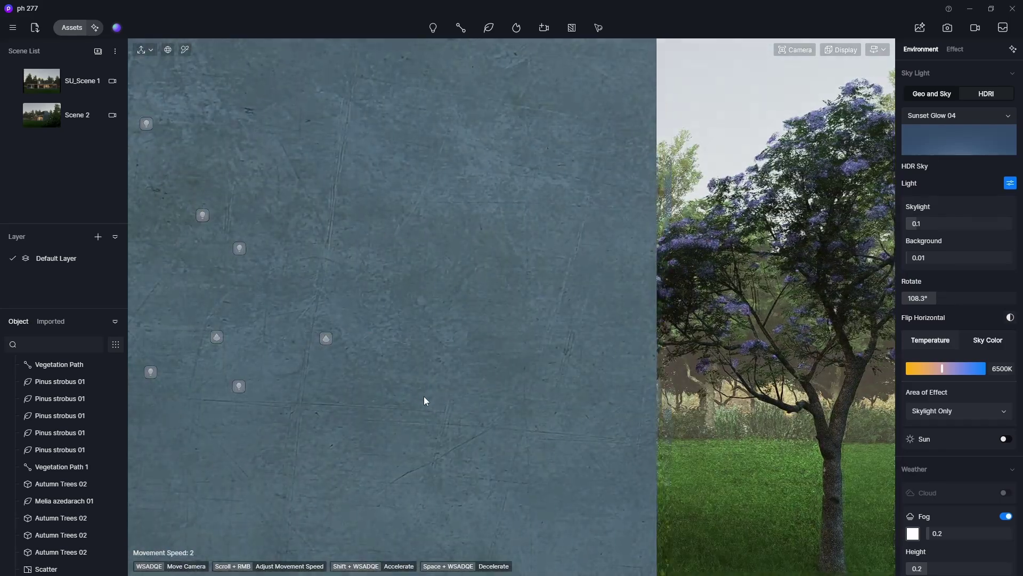
key("d")
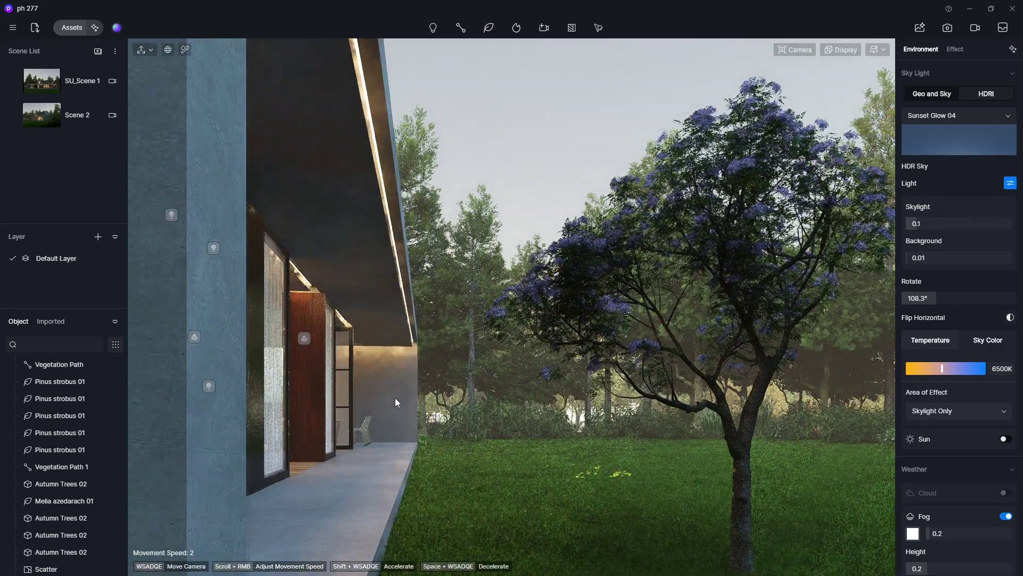
key("w")
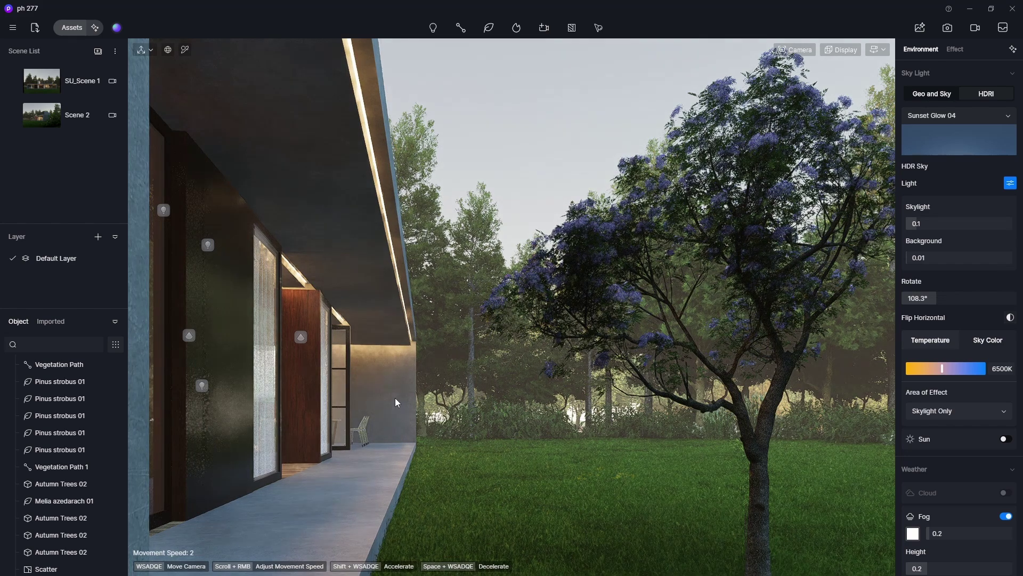
key("w")
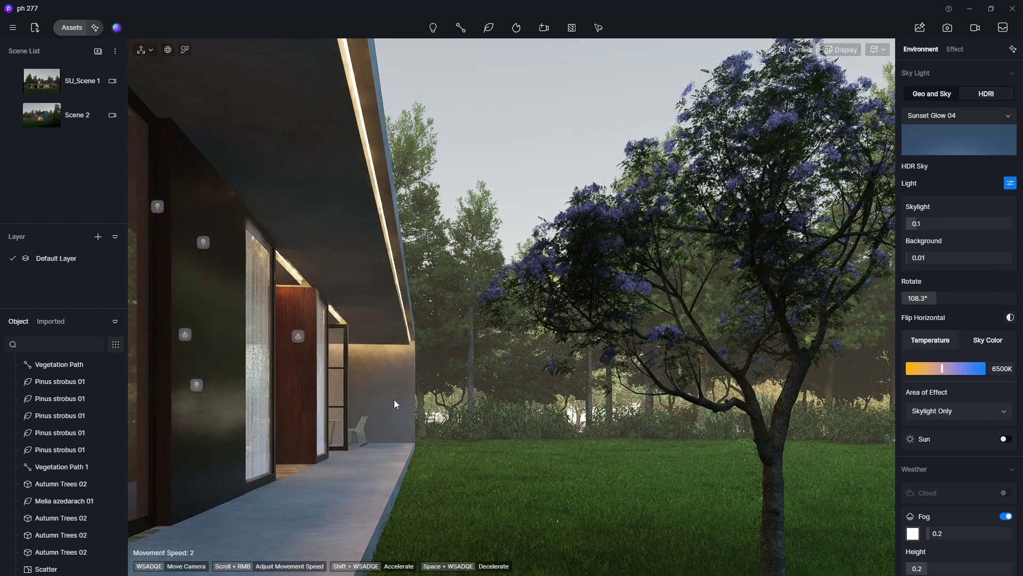
Slide the camera sideways towards the house until the curtained glazing fills the foreground and the terrace recedes behind it
key("a")
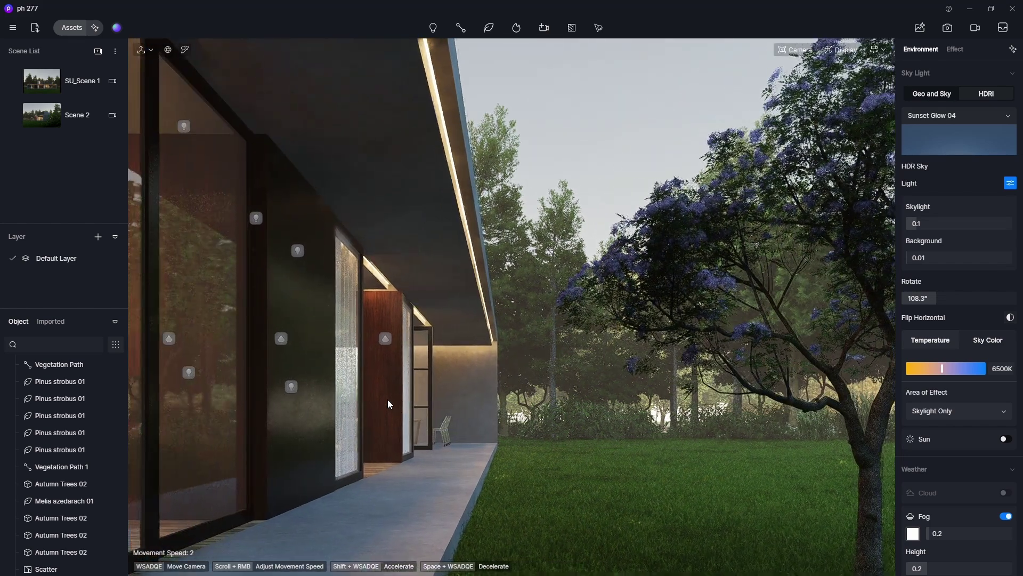
key("a")
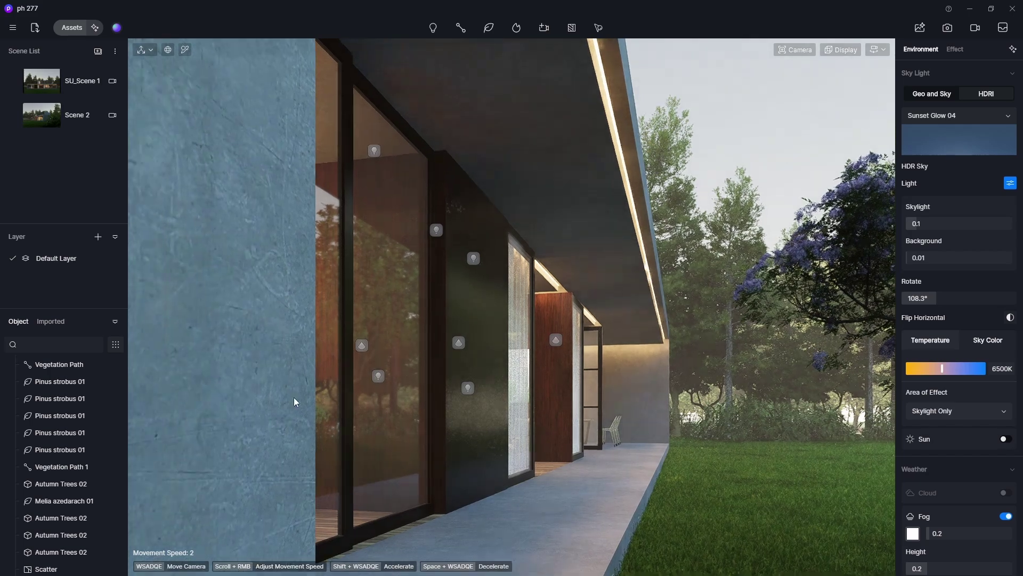
key("a")
key("a")
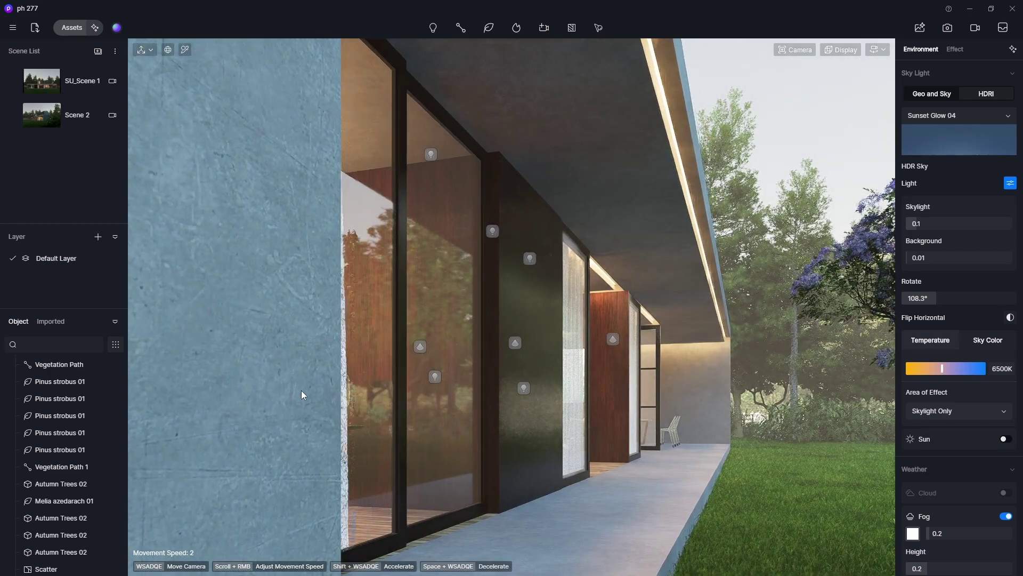
key("a")
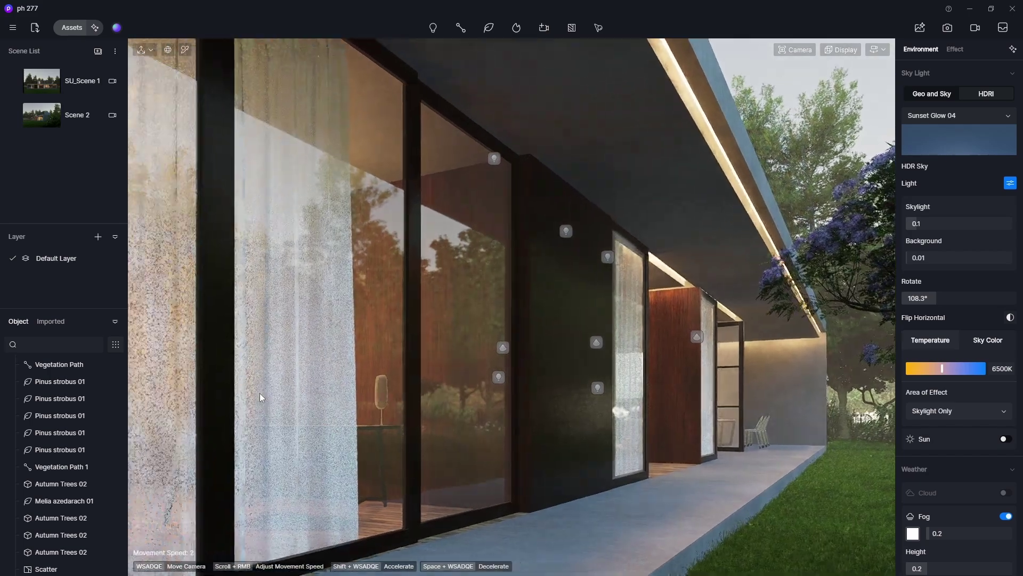
key("a")
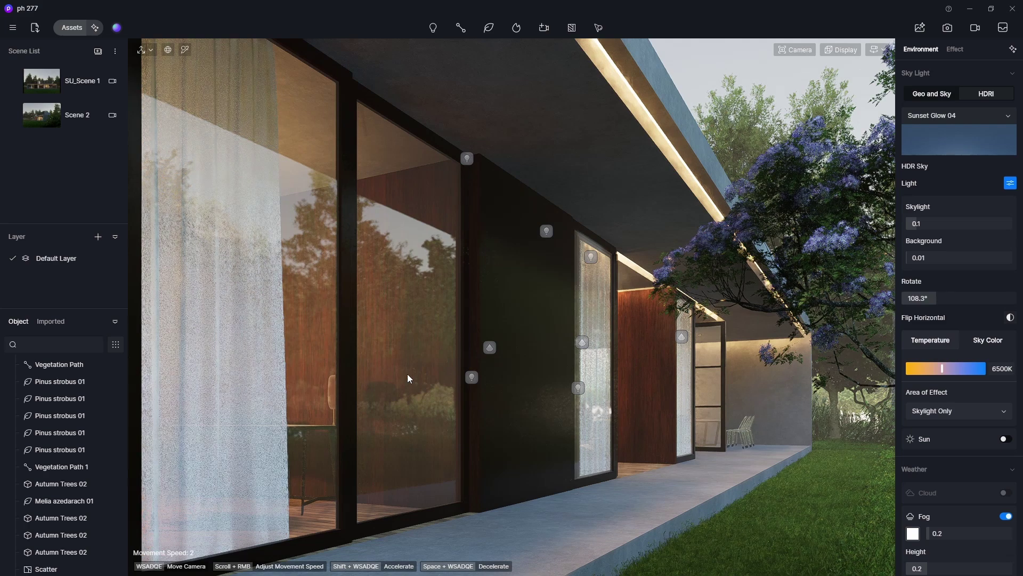
Fine-tune the camera's sideways position to balance the curtained windows against the lit overhang and the tree branches
key("a")
key("a")
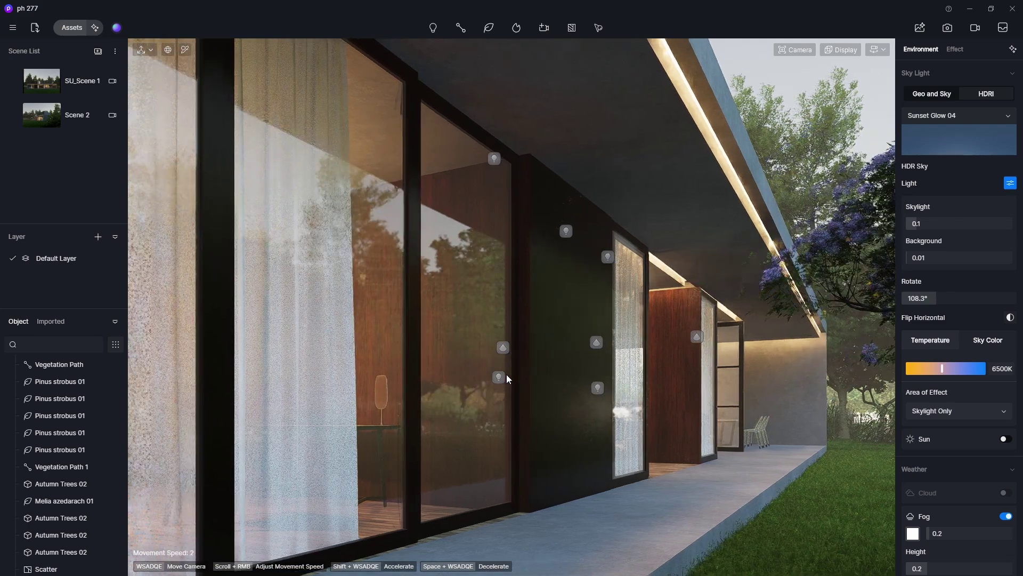
key("a")
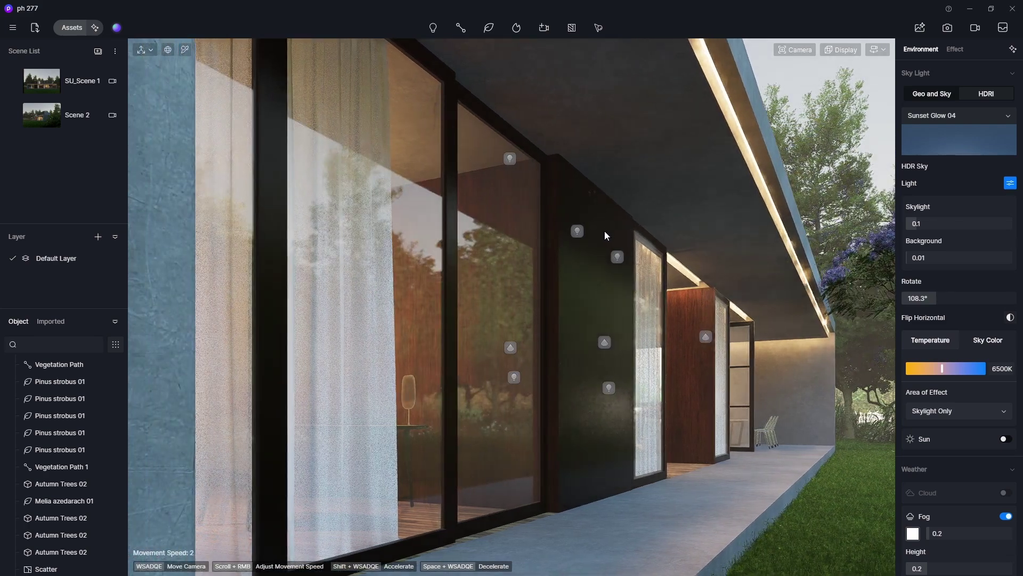
key("d")
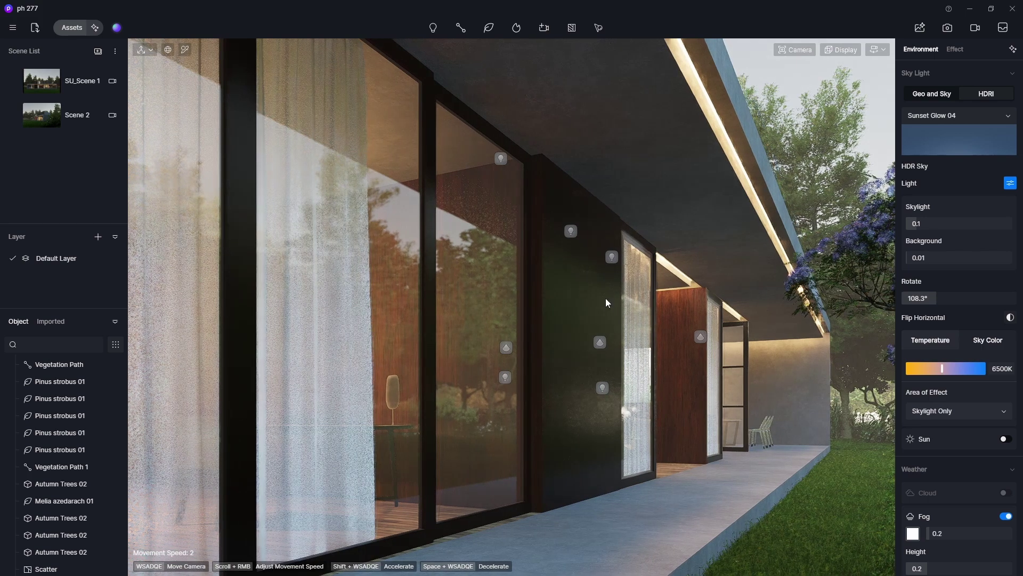
key("d")
key("a")
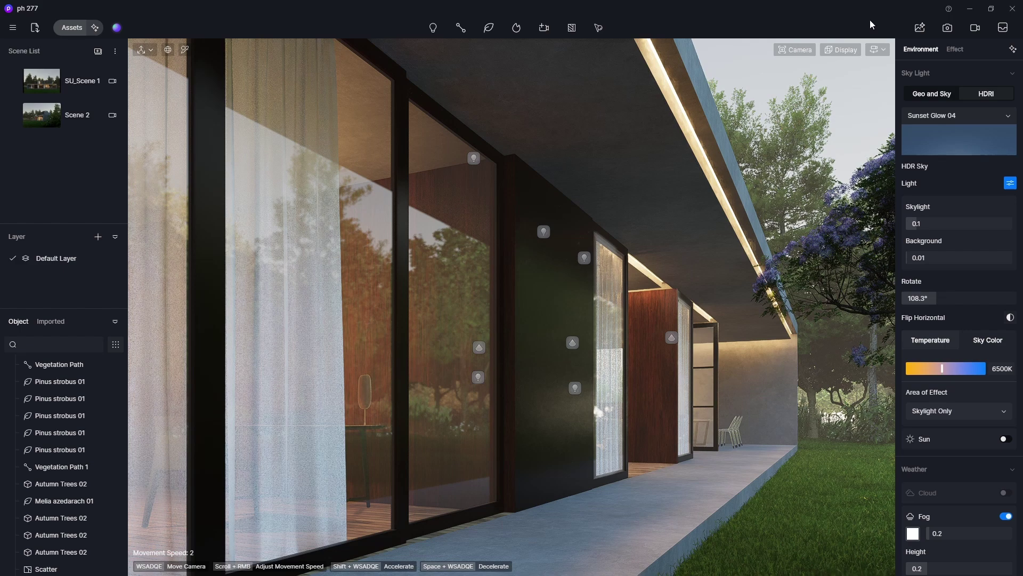
Open the still-image render settings, set the aspect ratio to 1:1 and turn the camera slightly towards the garden
left_click(947, 28)
left_click(415, 554)
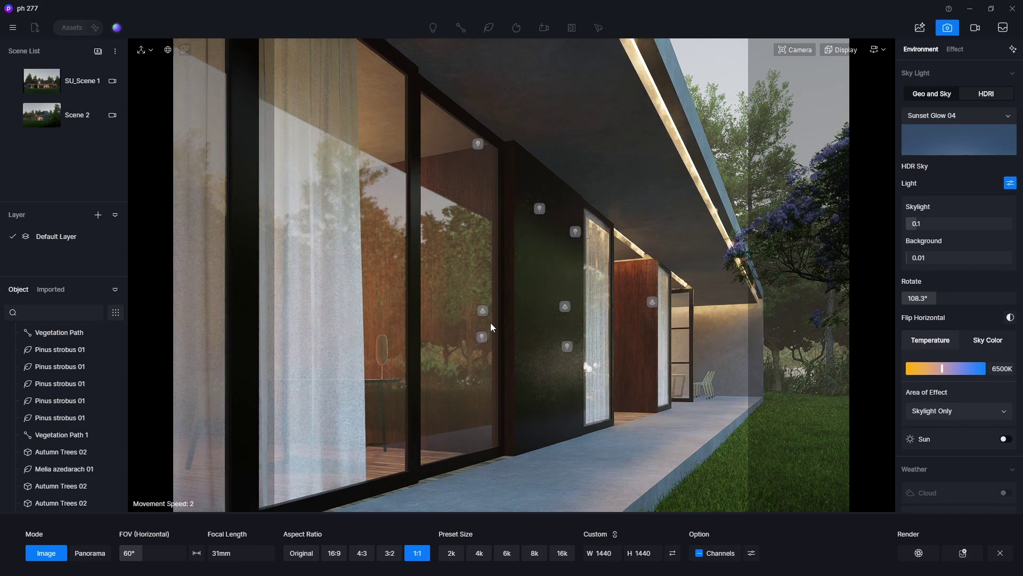
mouse_move(490, 322)
right_mouse_down()
mouse_move(526, 315)
mouse_move(499, 319)
right_mouse_up()
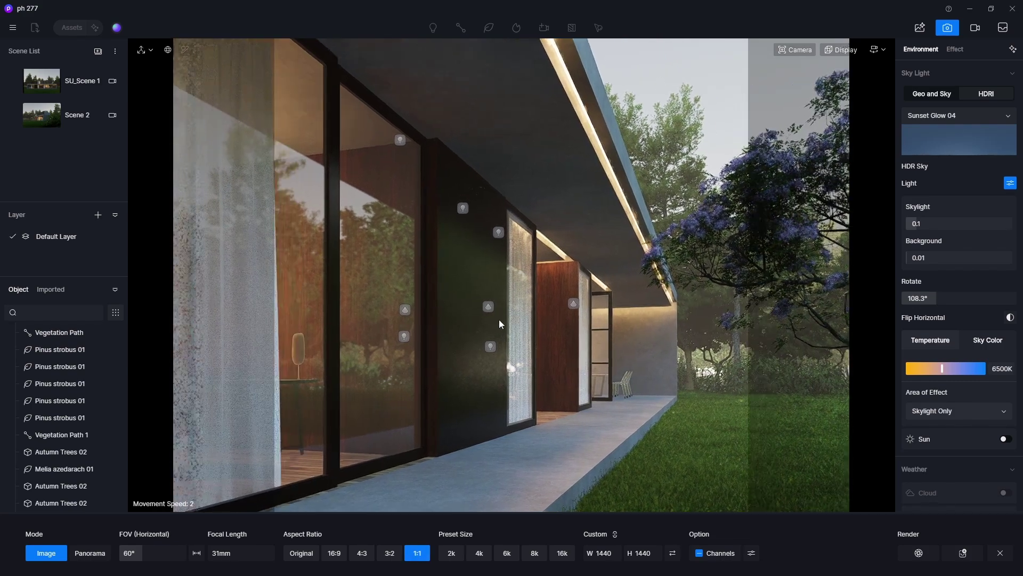
Try a square framing from farther out on the lawn, with the flowering tree in front of the terrace
key("d")
key("d")
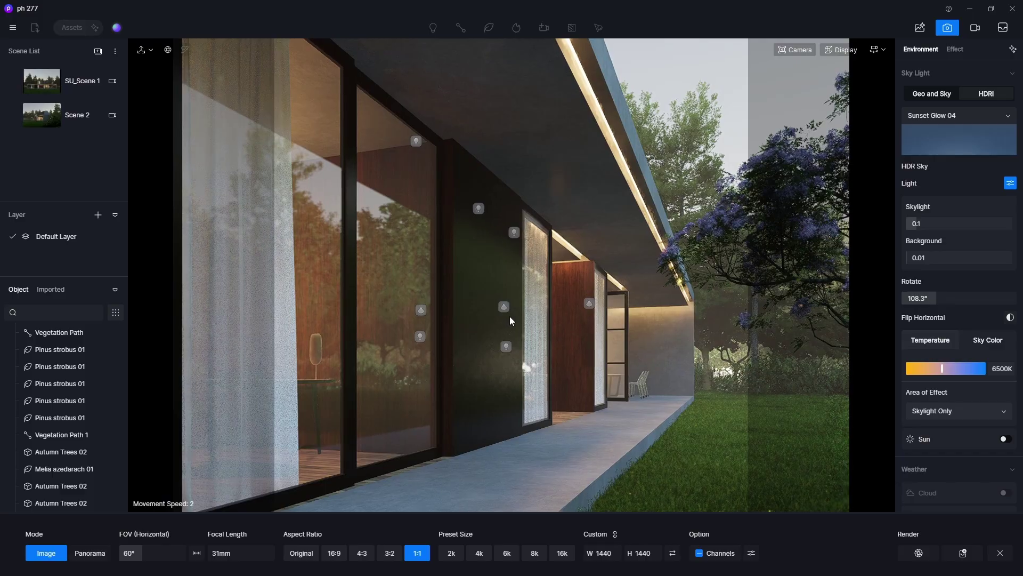
key("d")
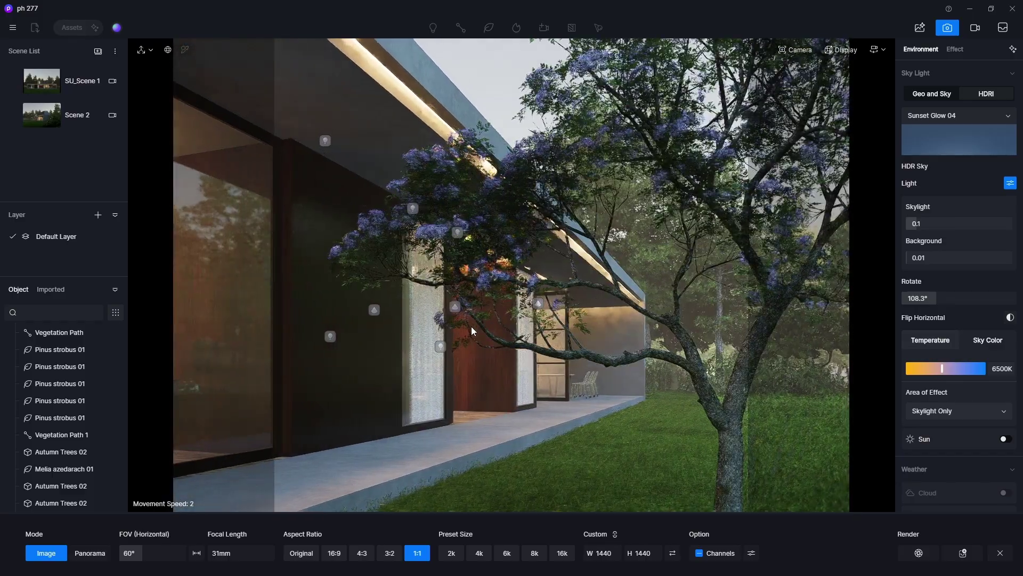
key("d")
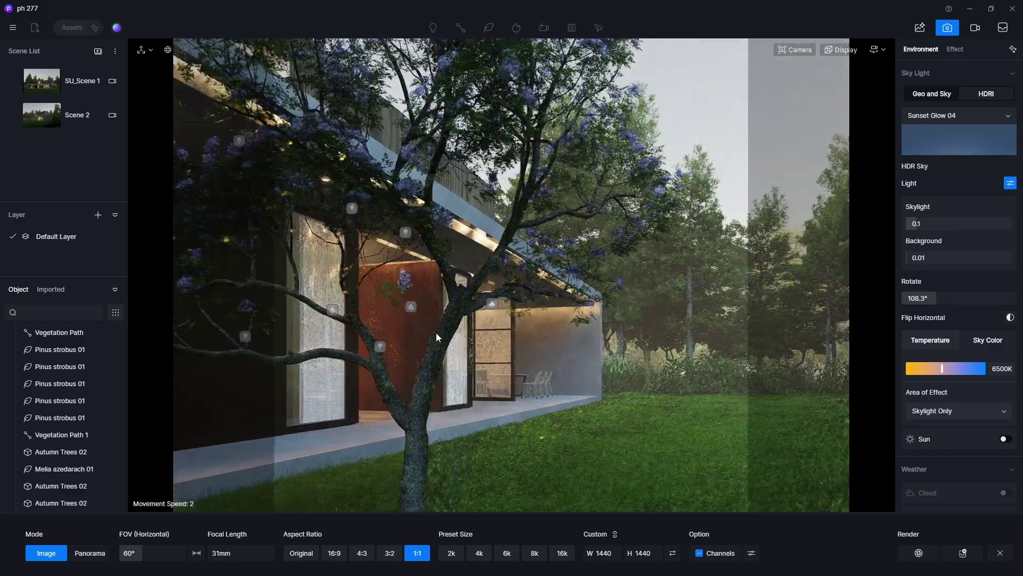
Bring the camera back towards the facade to frame the curtains, terrace and tree crown, and turn off the Channels option
key("a")
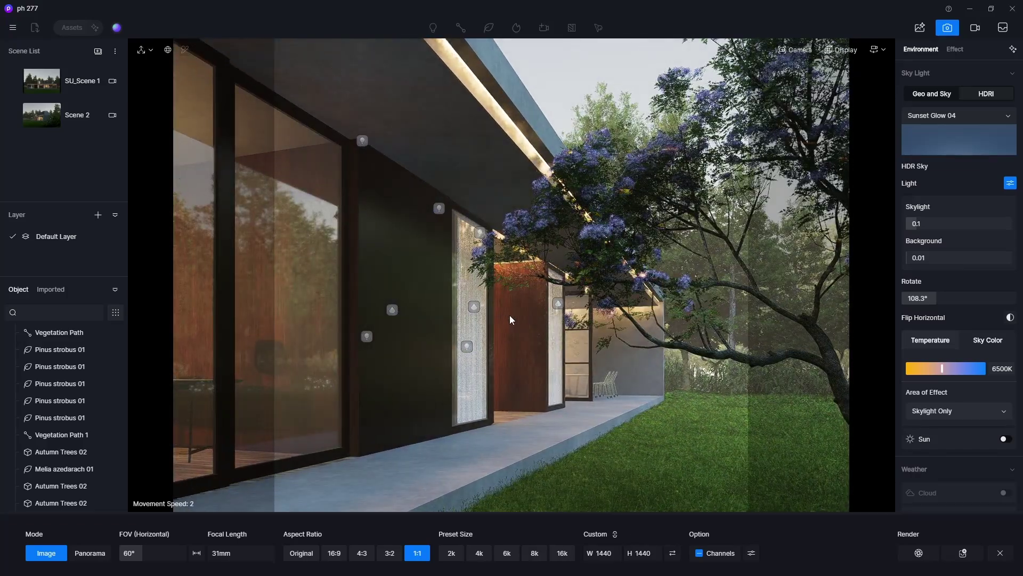
key("a")
key("a")
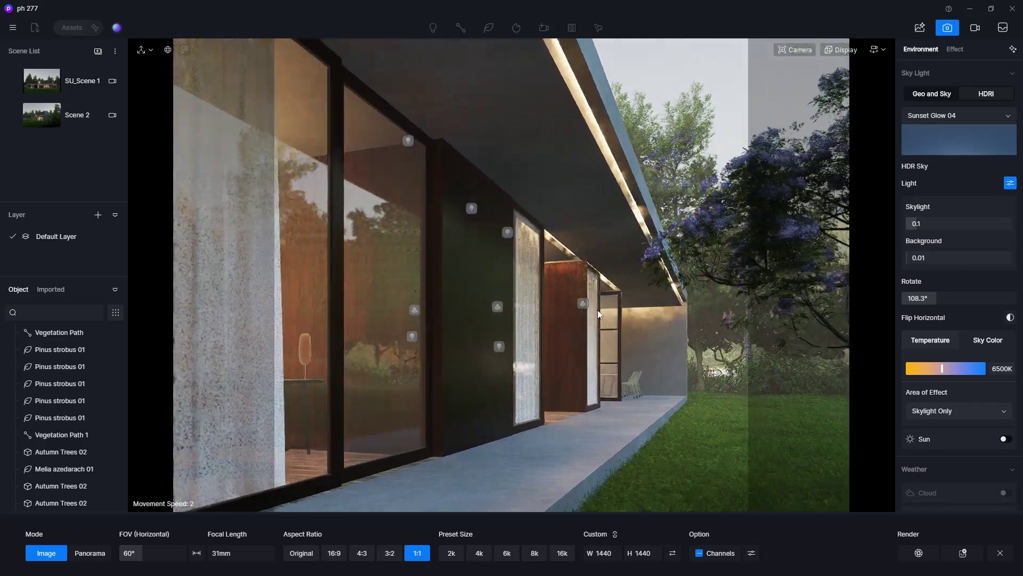
key("d")
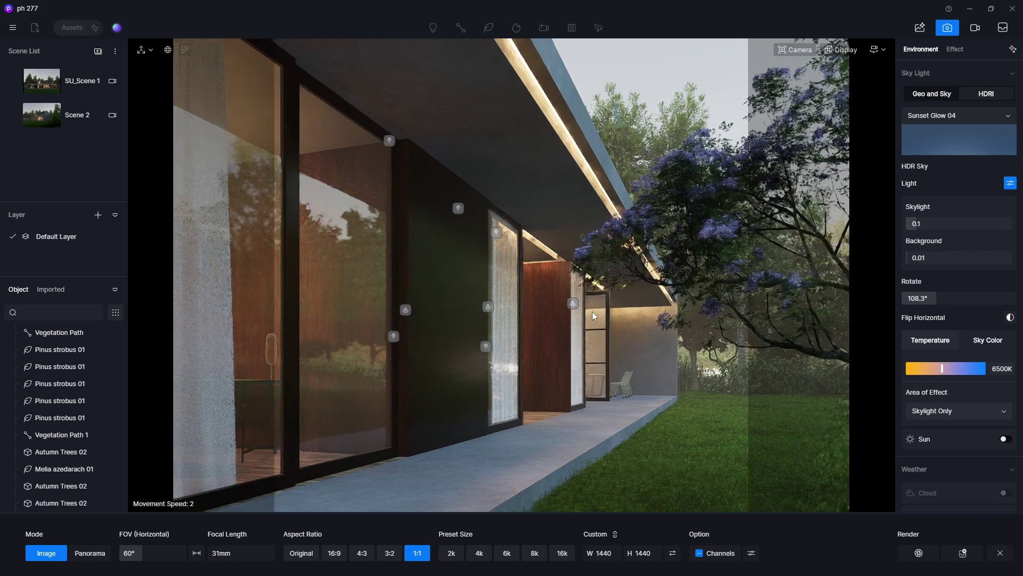
key("a")
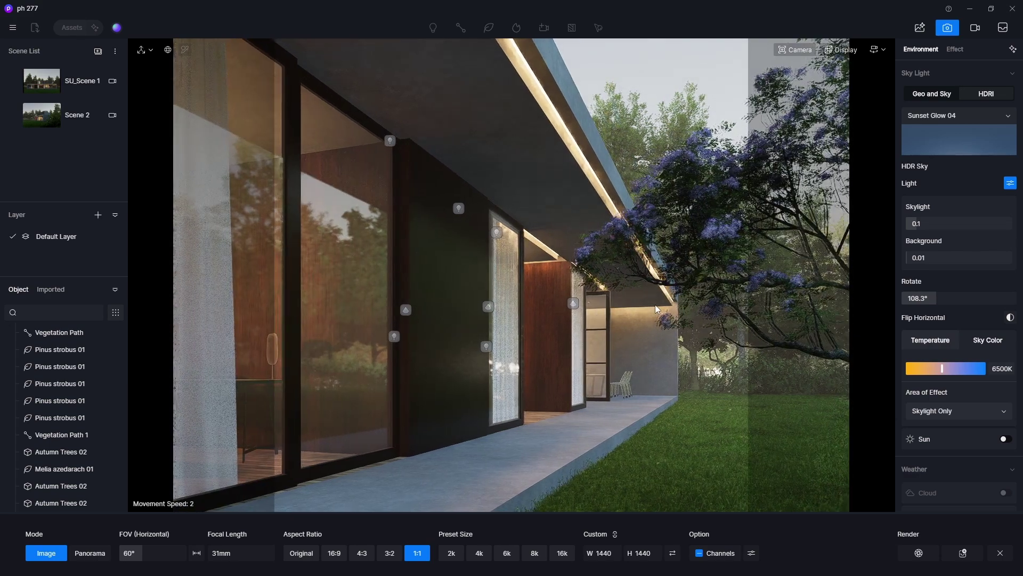
key("a")
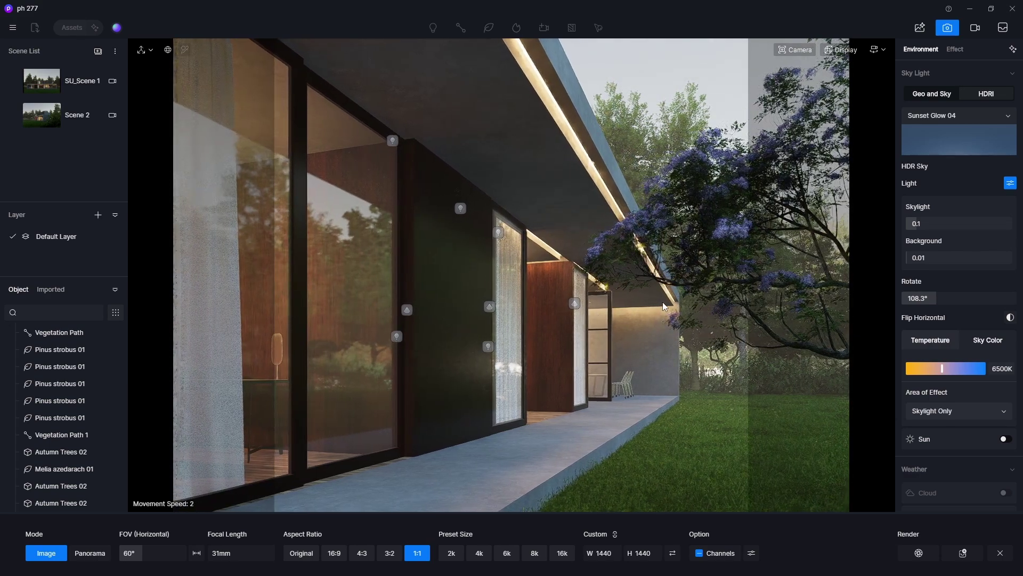
key("a")
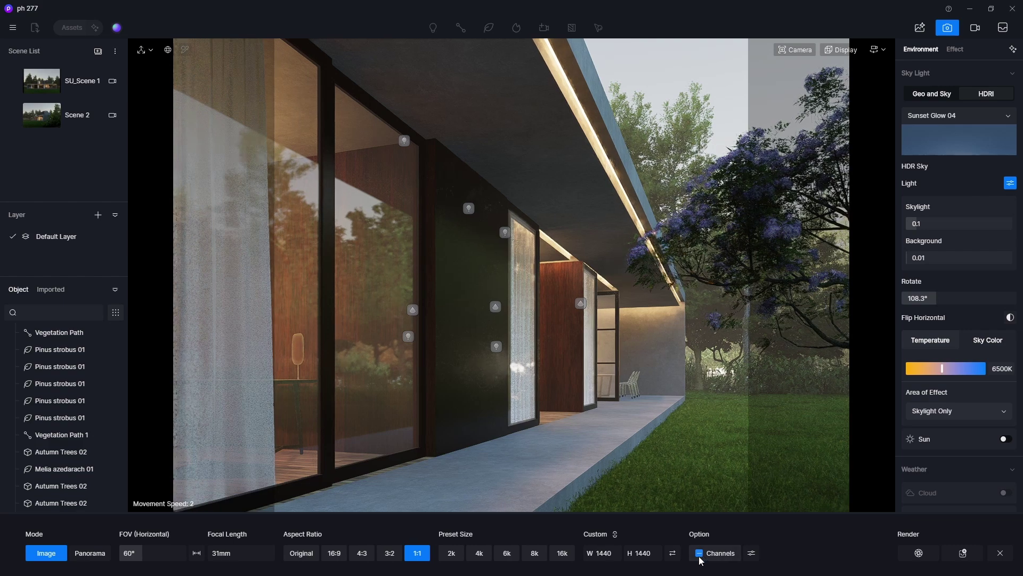
key("a")
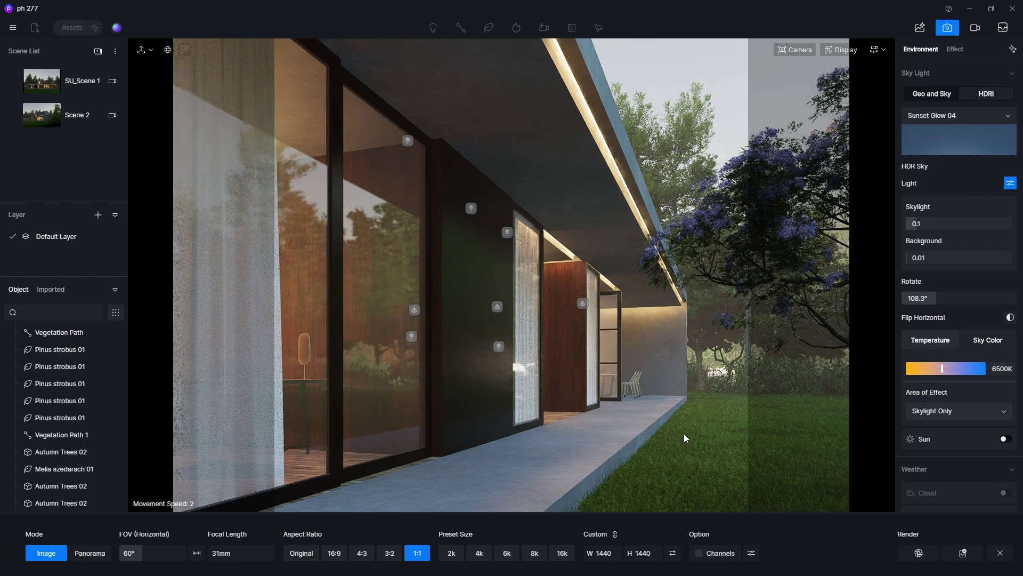
Shift the camera sideways along the facade to balance the curtained windows, lit overhang and flowering tree in the square frame
key("a")
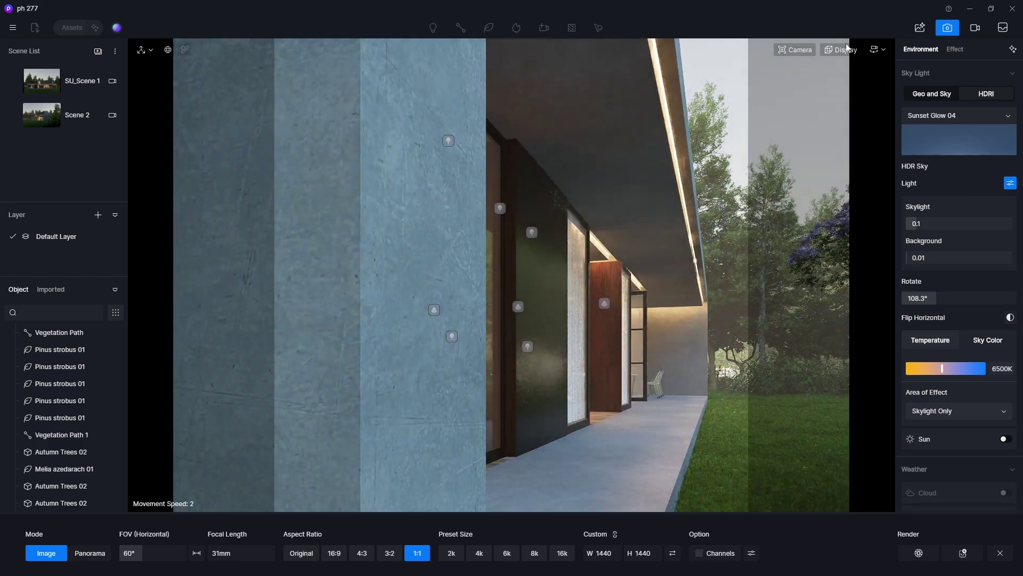
key("d")
left_click(873, 50)
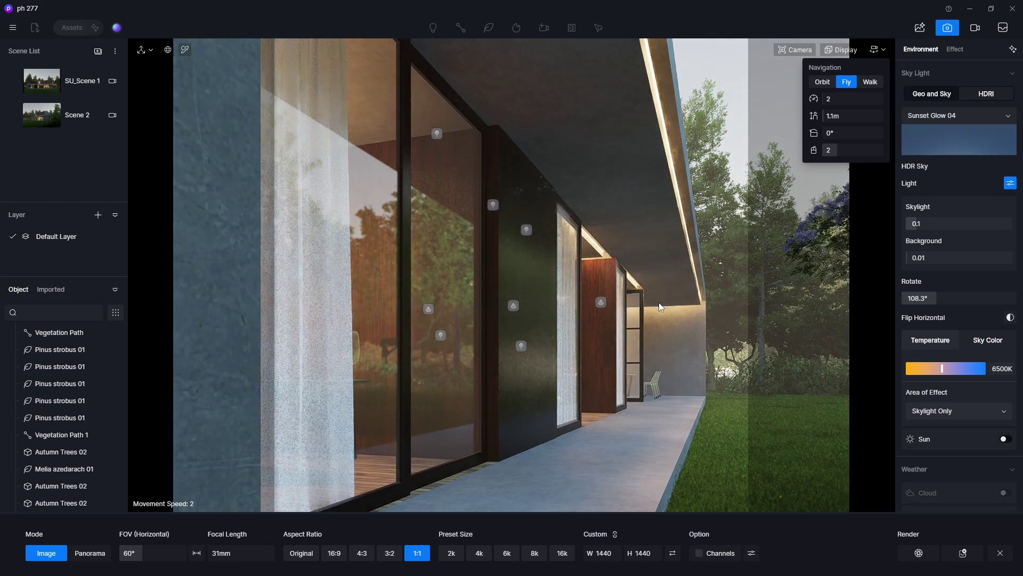
left_click(659, 303)
key("a")
key("d")
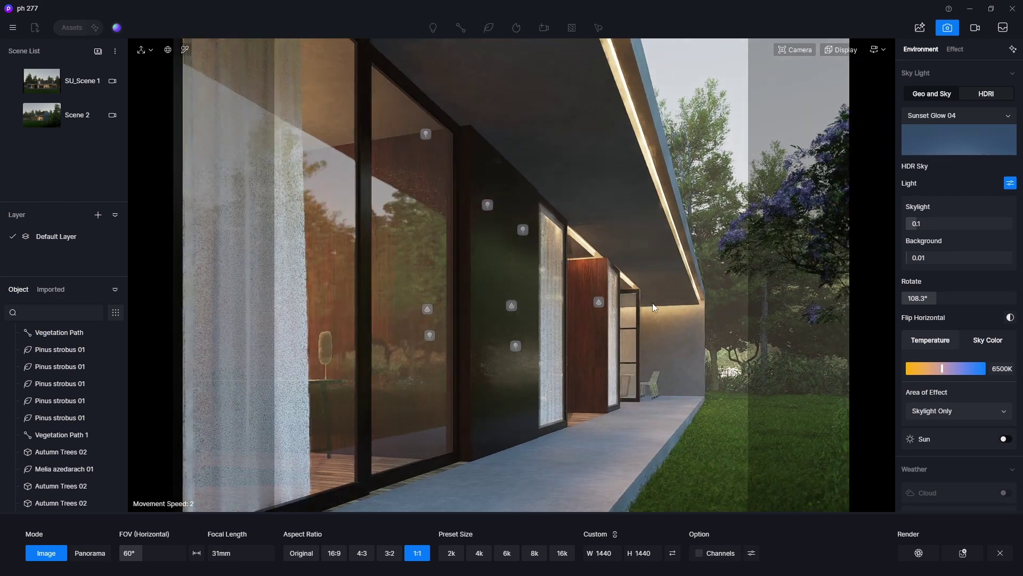
key("d")
key("a")
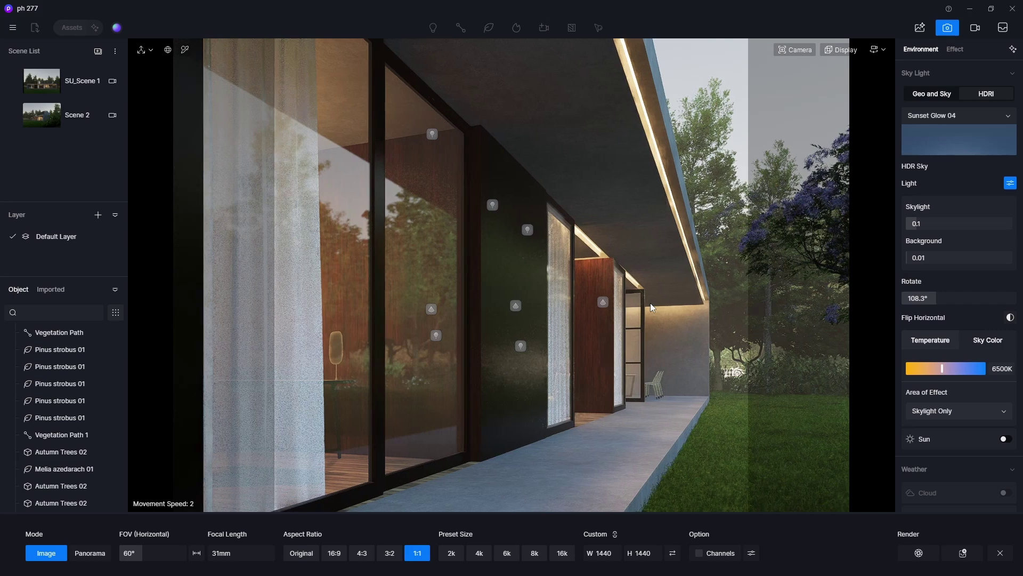
key("a")
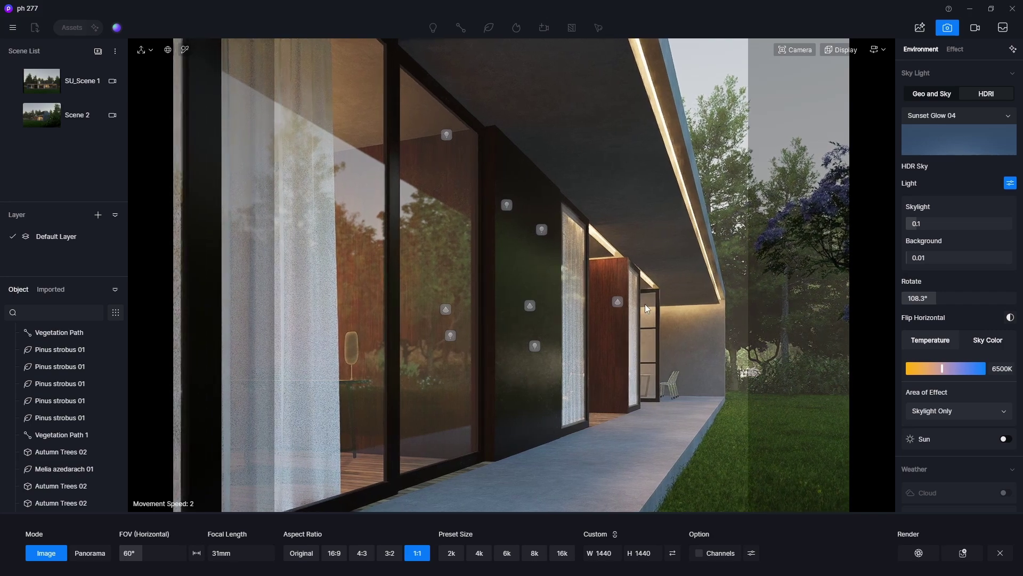
key("d")
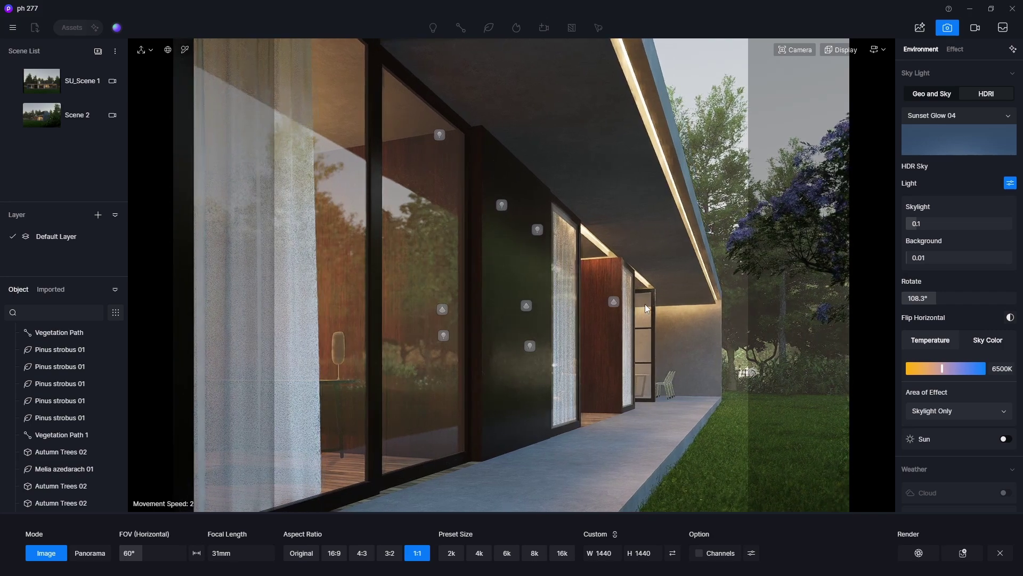
key("a")
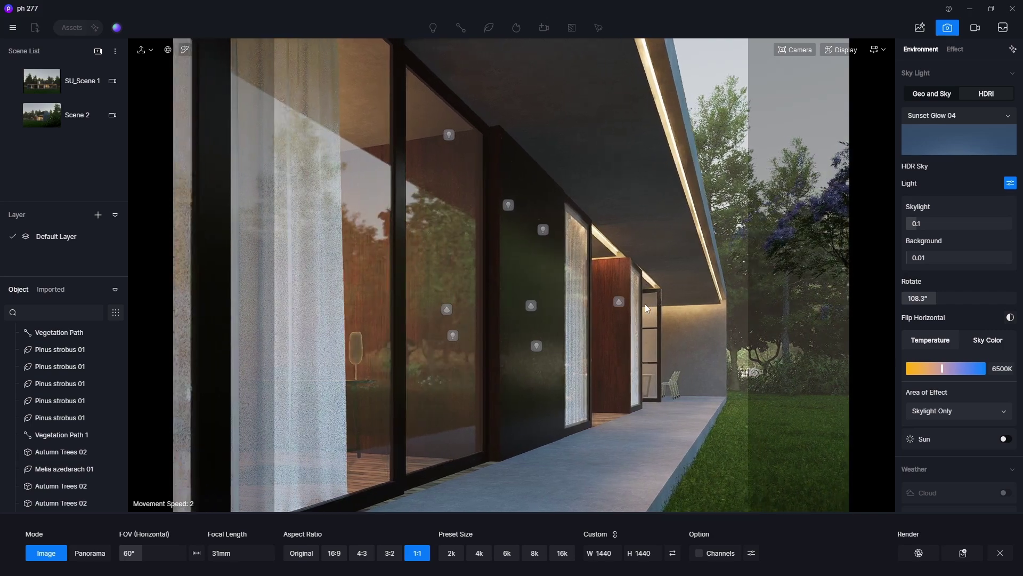
Set the Fly movement speed to 1 and nudge the camera sideways in smaller increments across the terrace view
left_click(873, 50)
left_click(844, 98)
type("1")
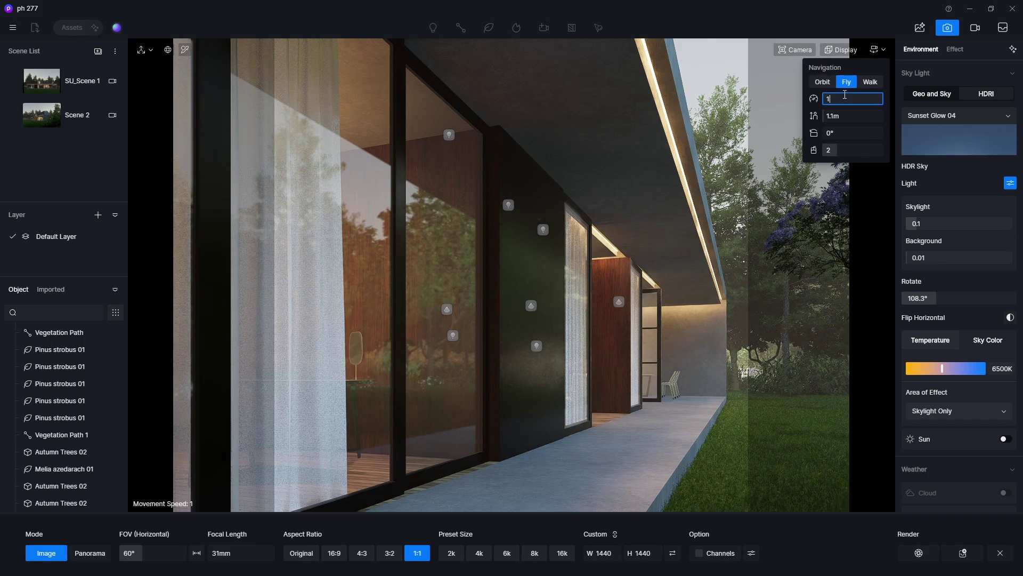
key("Return")
key("d")
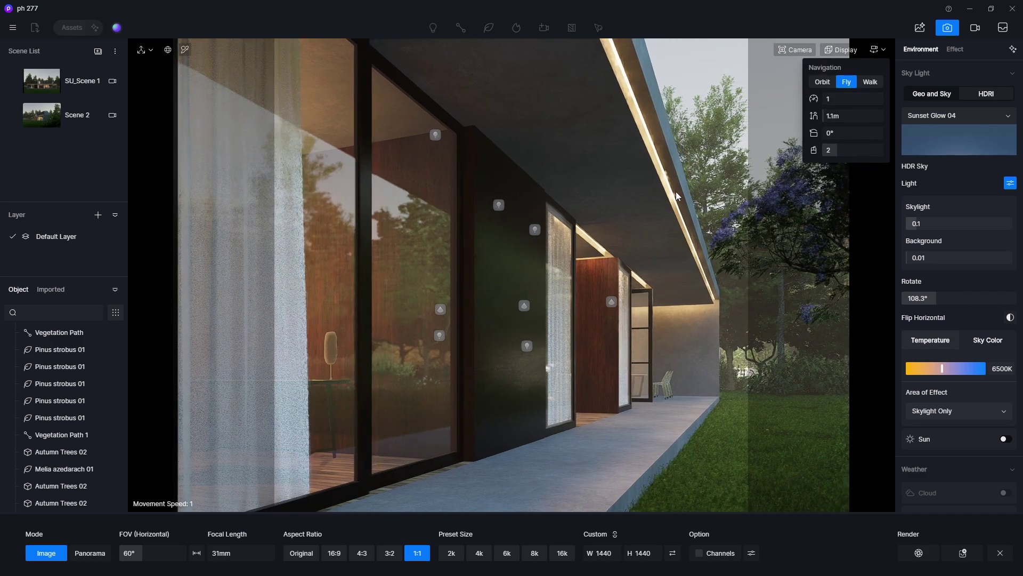
key("a")
key("a")
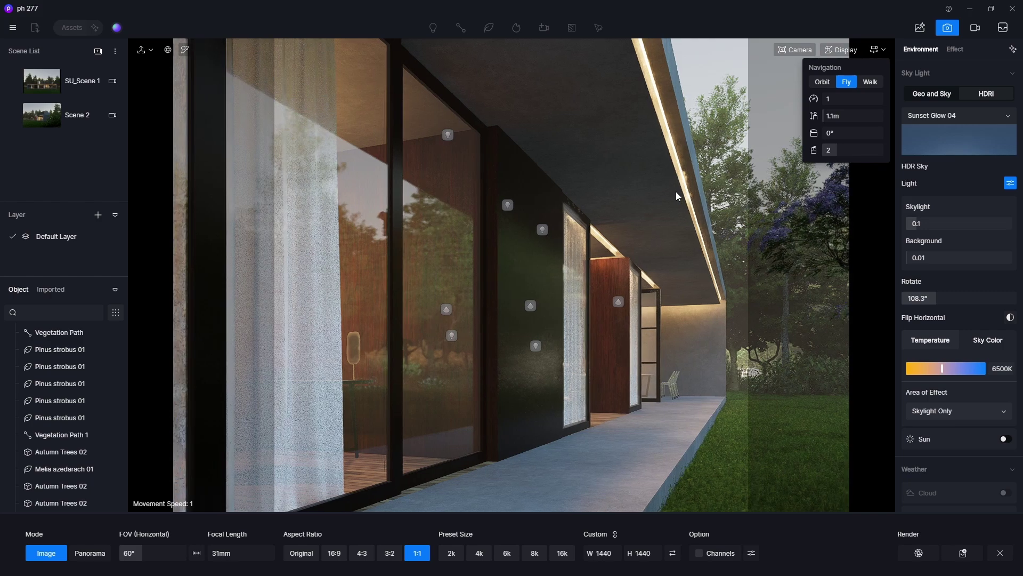
Fine-tune the terrace close-up's sideways position and distance, and save the view as a new scene
left_click(647, 266)
key("d")
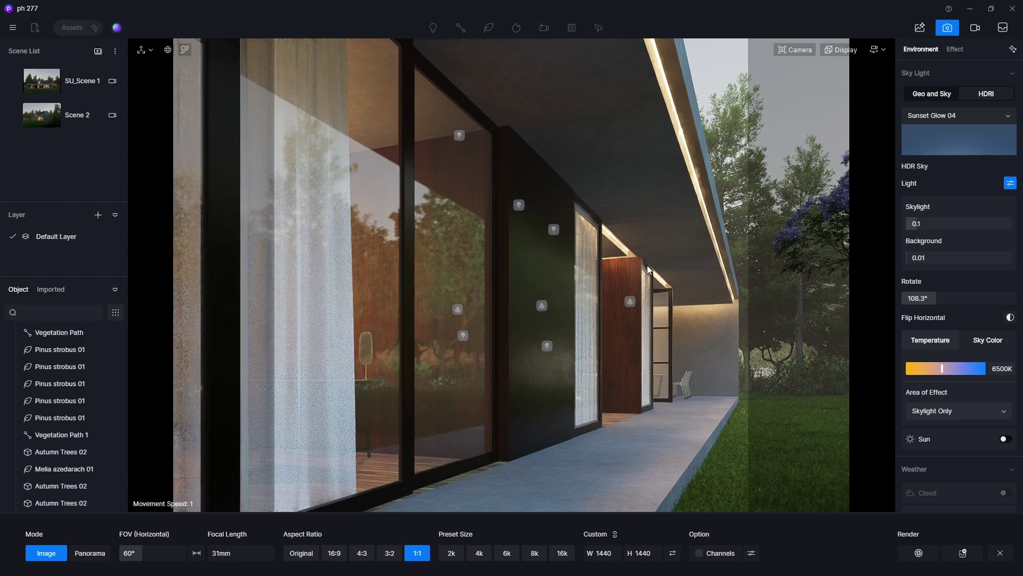
key("a")
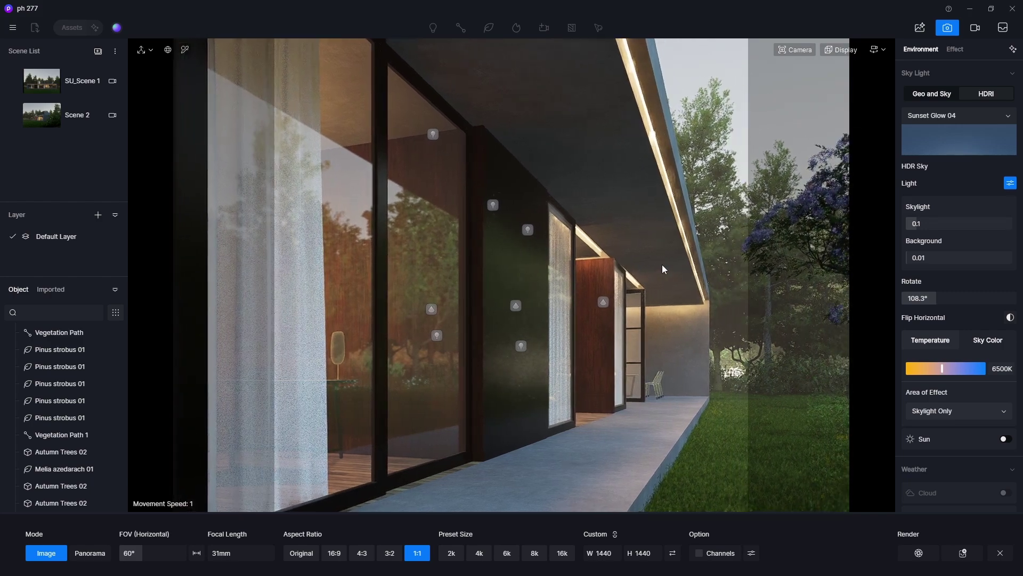
right_click_drag(660, 264, 659, 264)
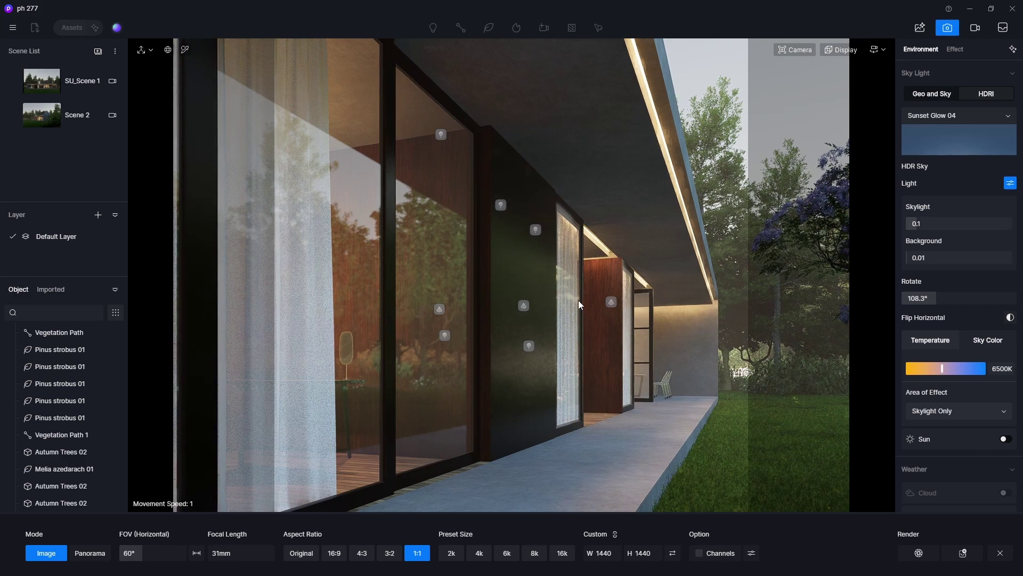
key("s")
key("s")
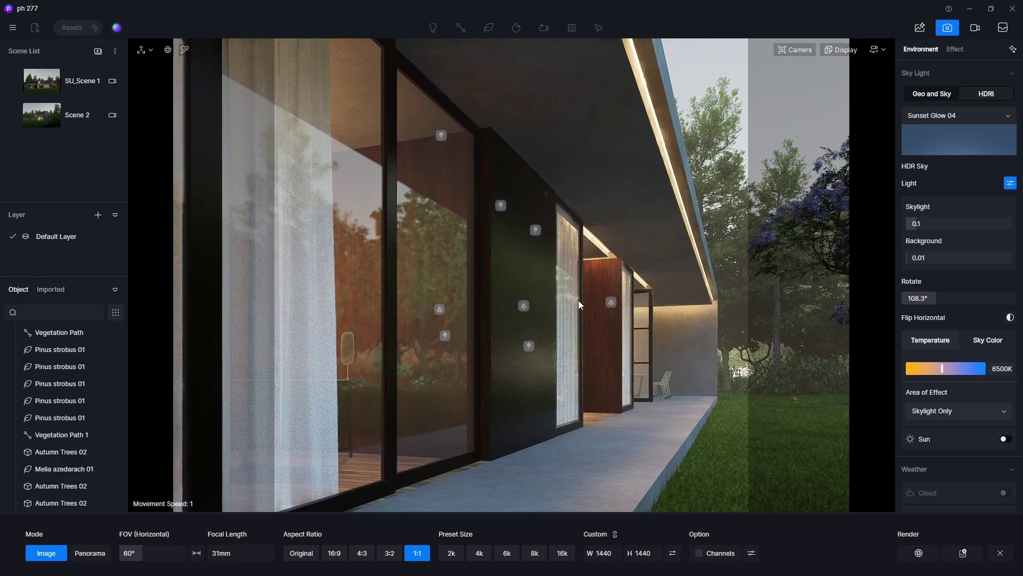
key("w")
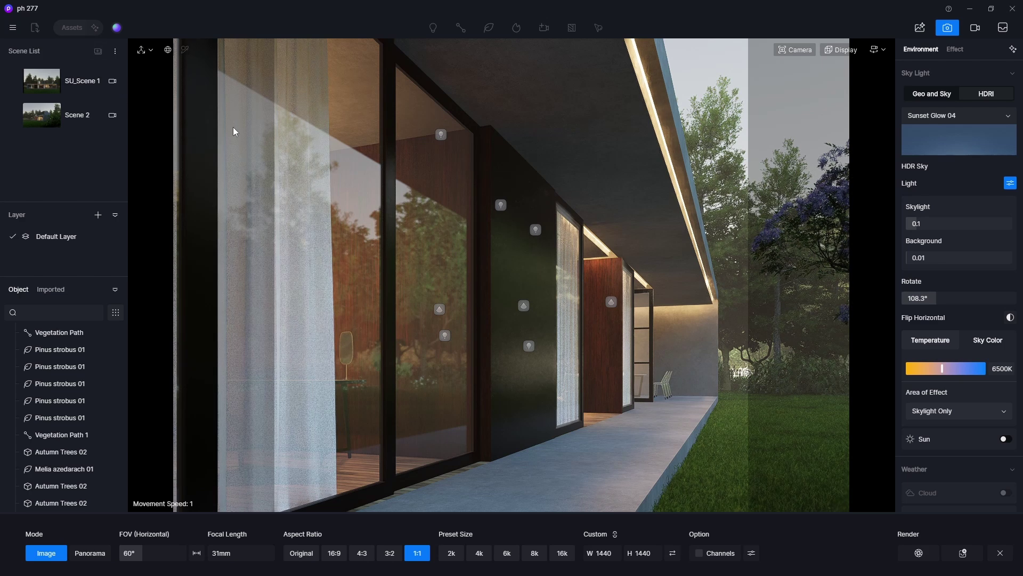
key("ctrl+n")
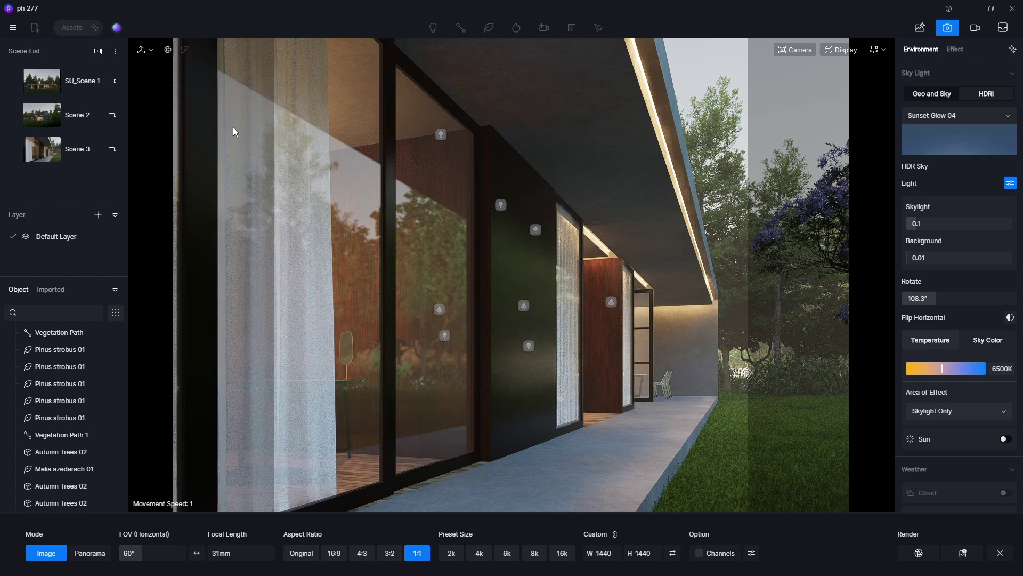
Load SU_Scene 1, set a 1:1 aspect ratio and move the frontal camera back until the whole house fits the square frame
left_click(46, 84)
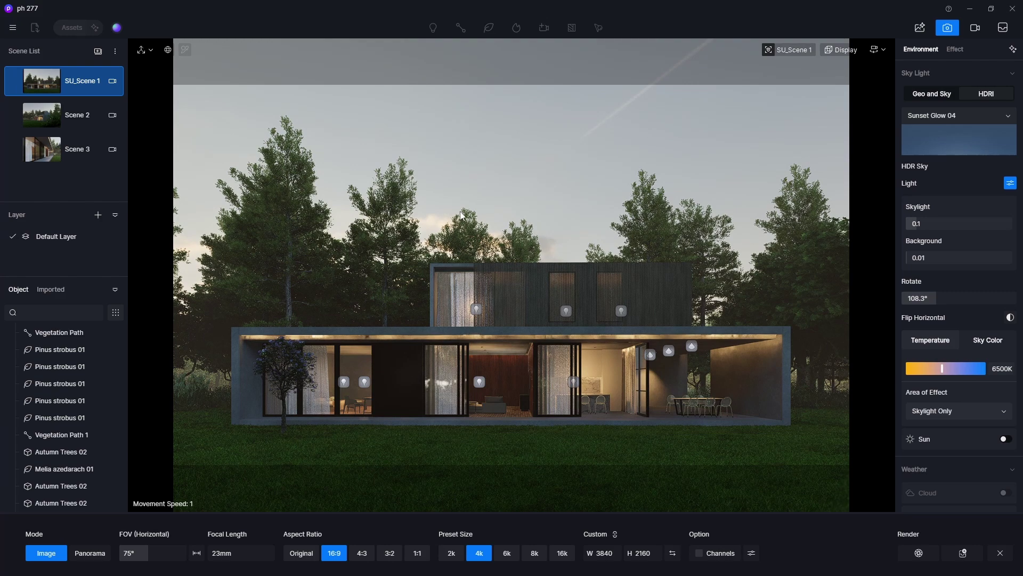
left_click(418, 552)
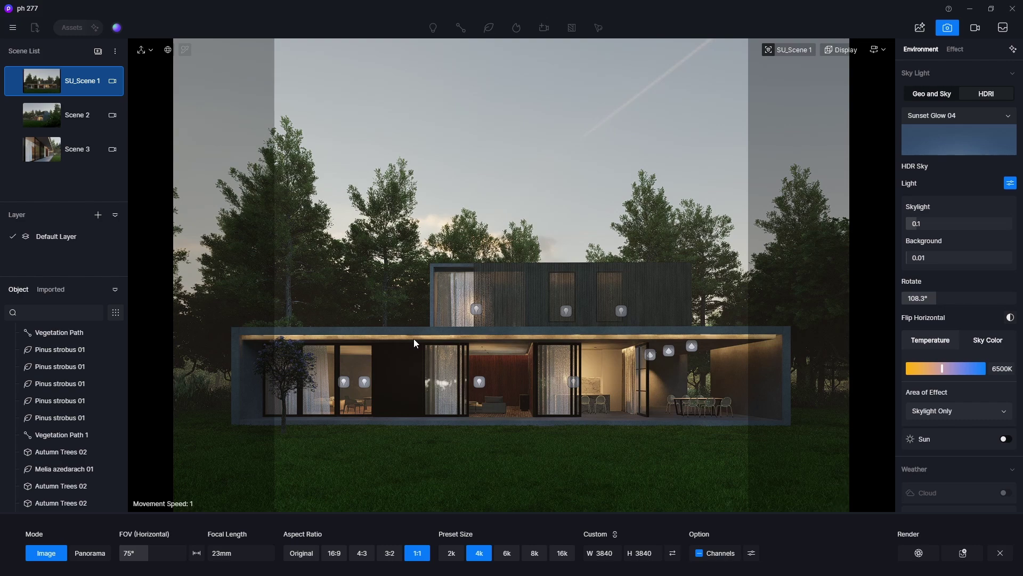
right_click_drag(414, 338, 414, 324)
scroll(414, 338, "down", 4)
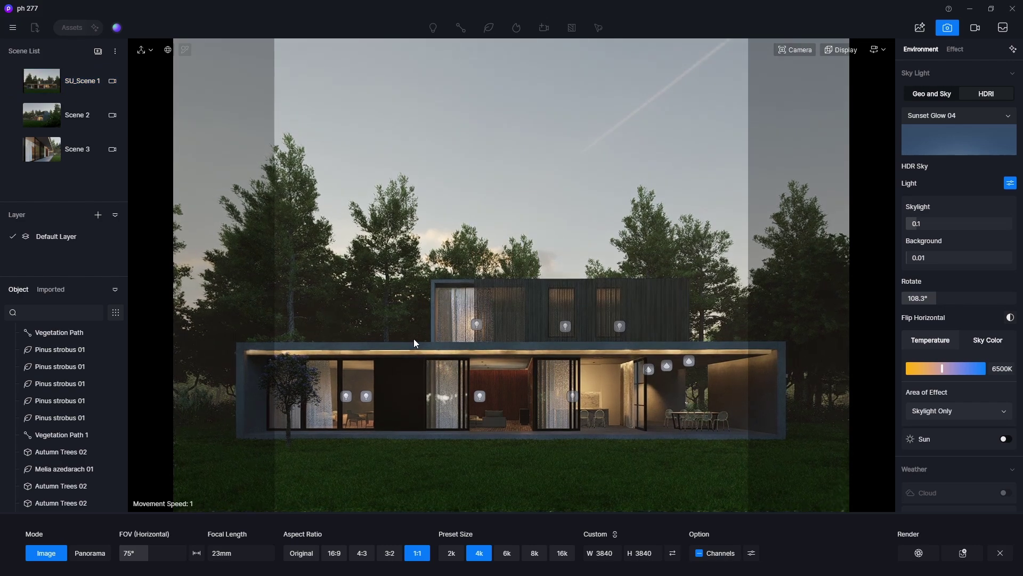
left_click(876, 49)
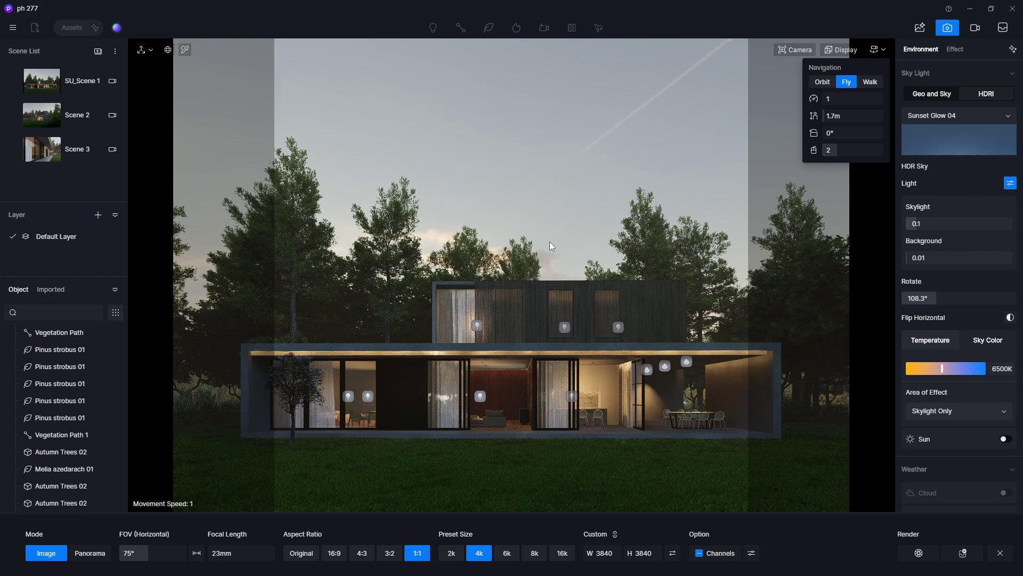
key("s")
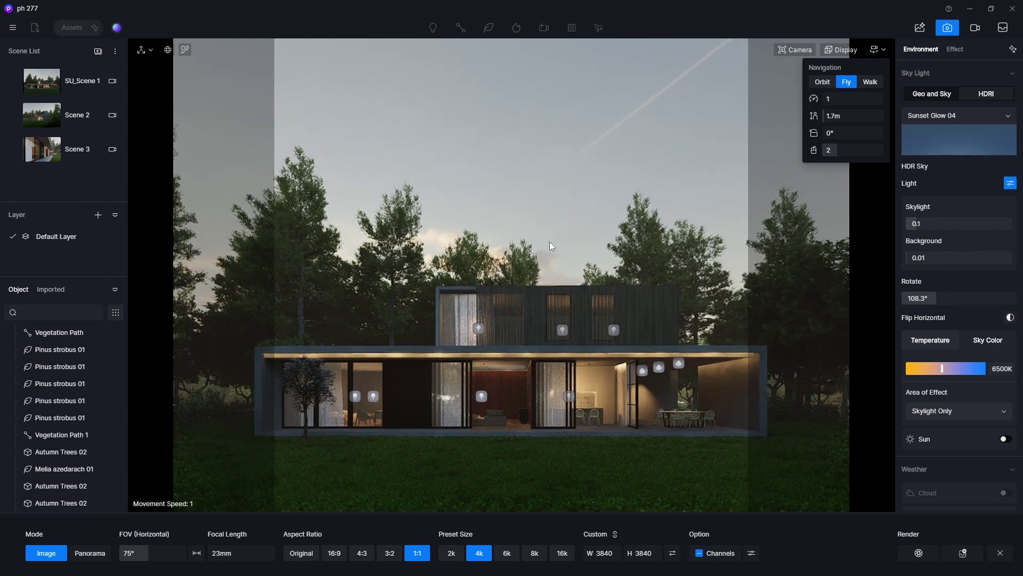
key("s")
scroll(551, 246, "down", 2)
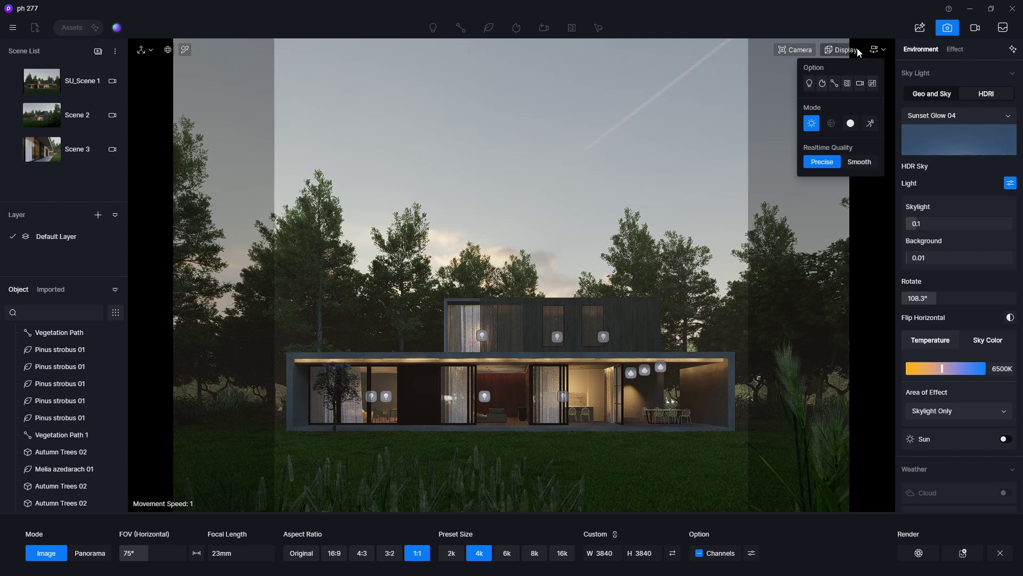
Lower the camera slightly behind the foreground grass and save the square frontal view as a new scene
mouse_move(801, 48)
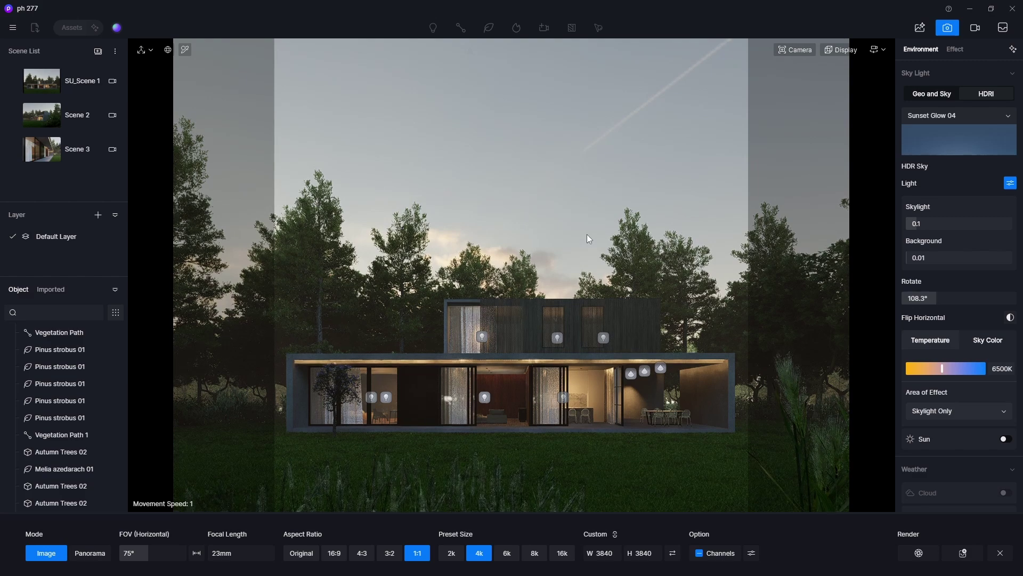
key("q")
key("q")
key("q")
key("q")
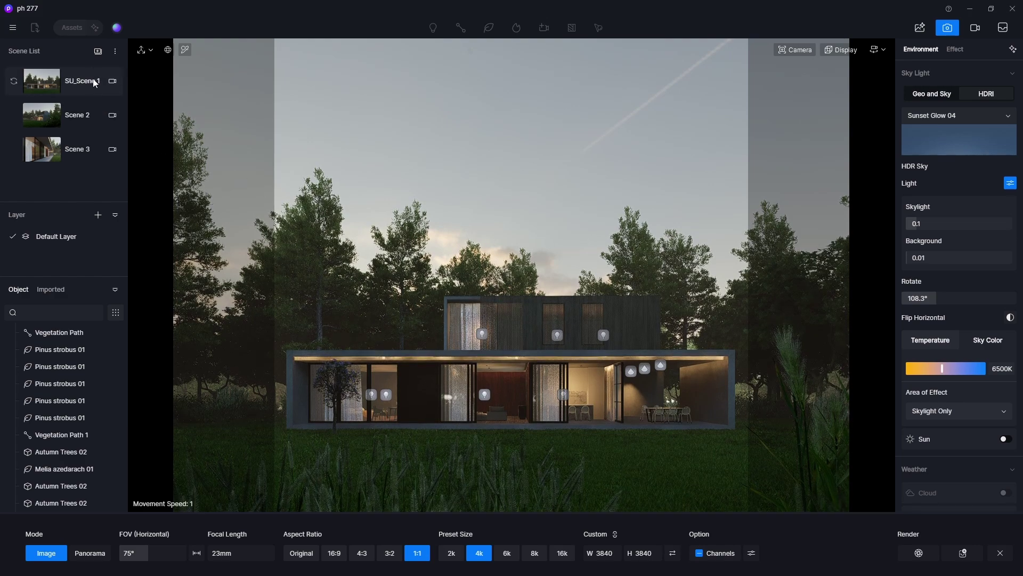
left_click(98, 51)
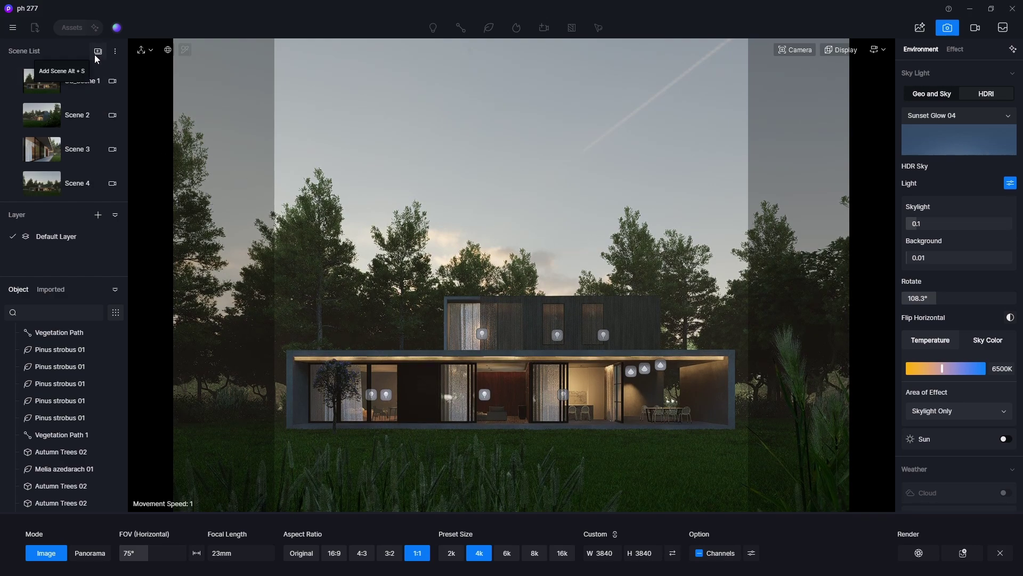
Load Scene 2, set its render to 1:1 at 1080 × 1080 with Channels off, and add it to the render queue
left_click(54, 122)
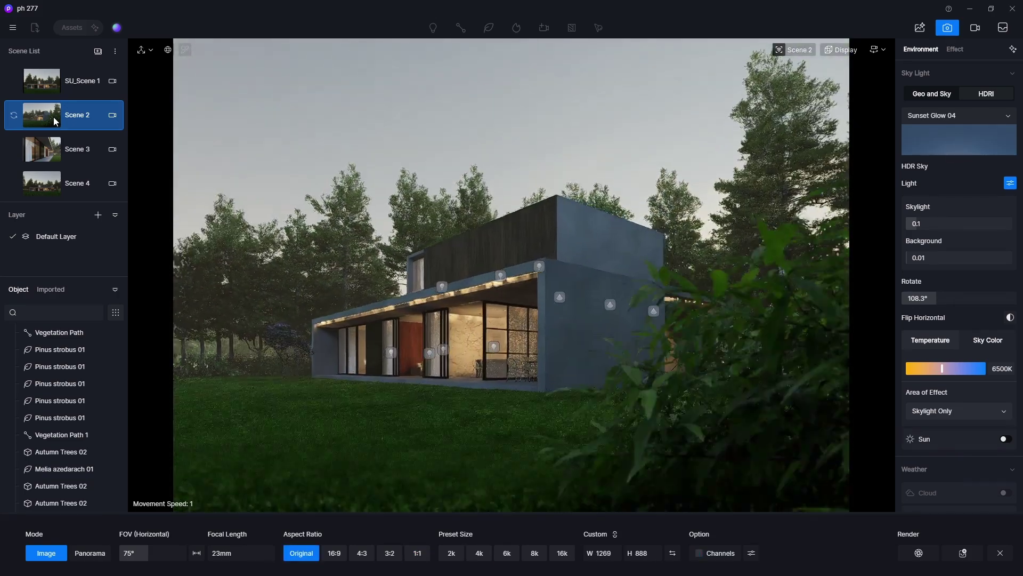
left_click(418, 554)
double_click(646, 549)
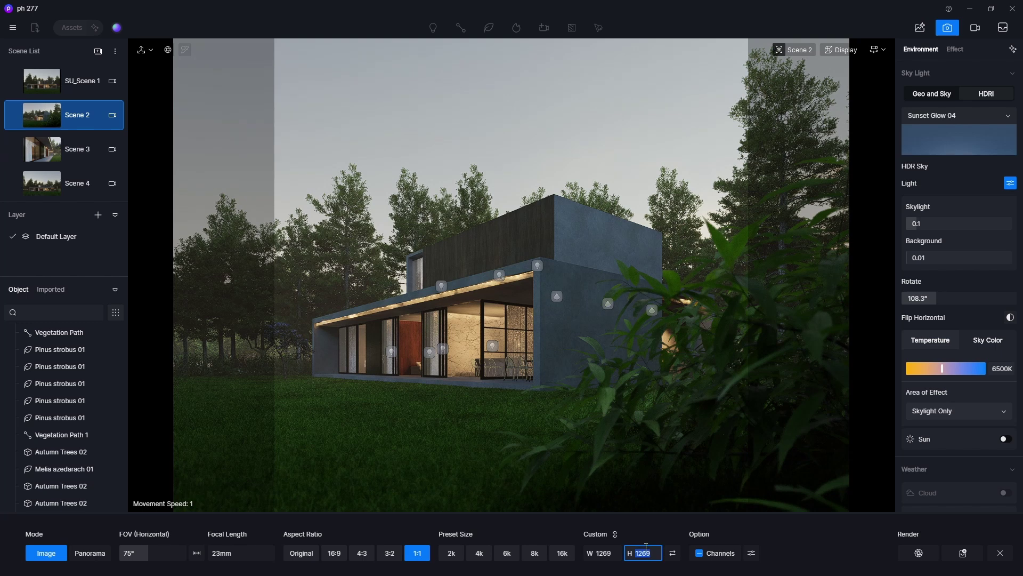
type("1080")
key("Return")
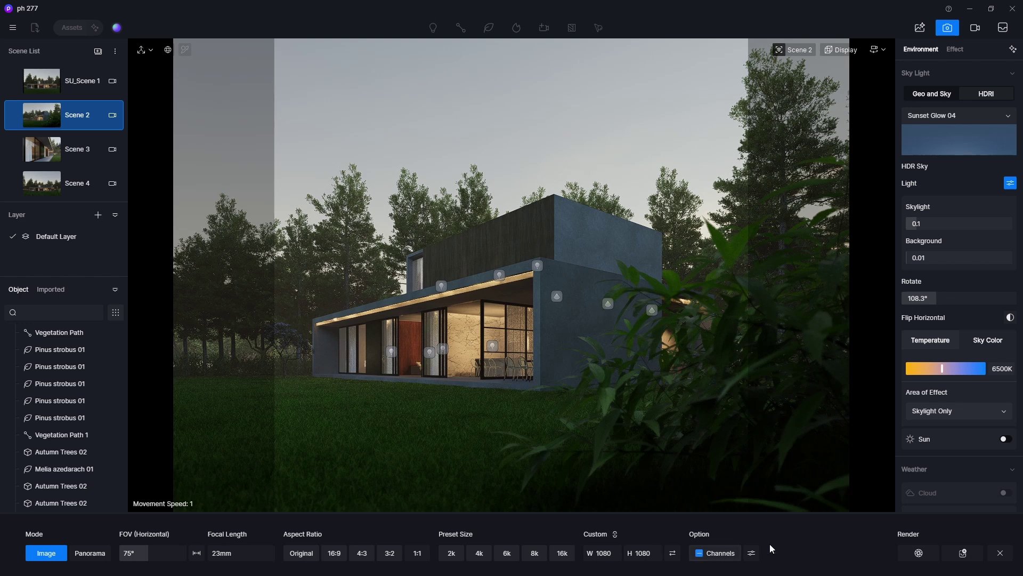
left_click(717, 552)
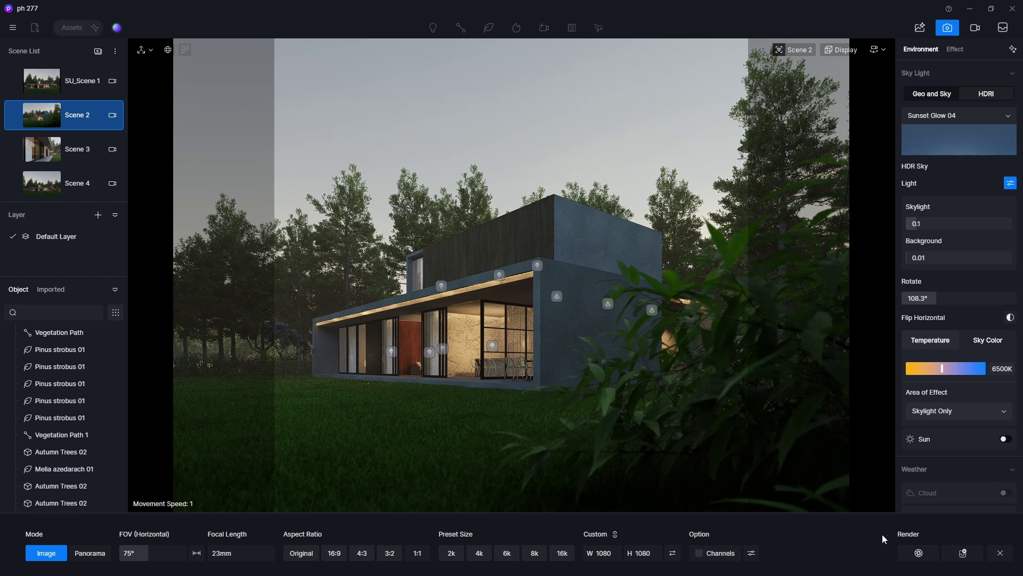
left_click(963, 555)
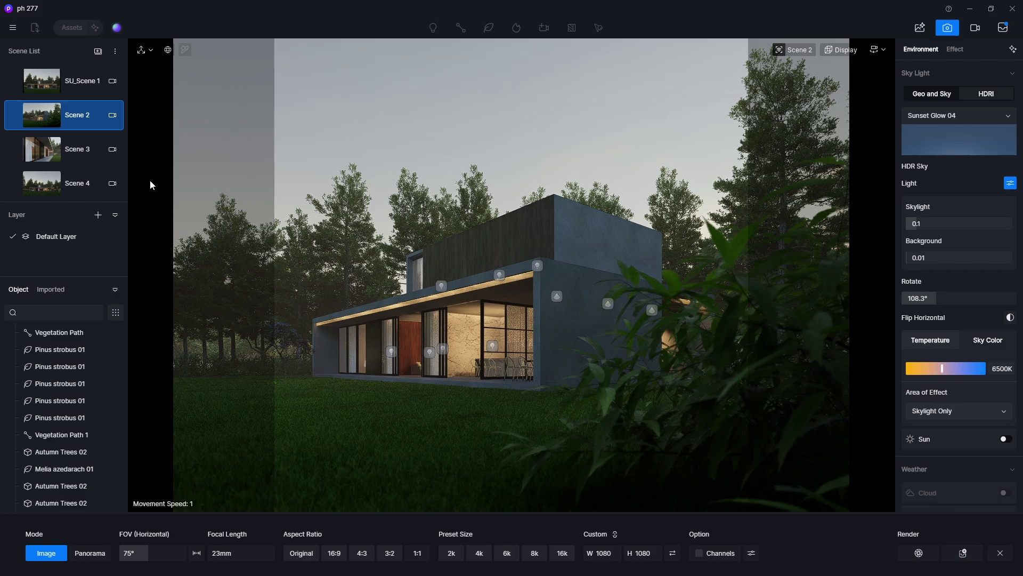
Load Scene 3, set its render to 1:1 at 1080 × 1080 with Channels off, and add it to the render queue
left_click(56, 150)
left_click(55, 150)
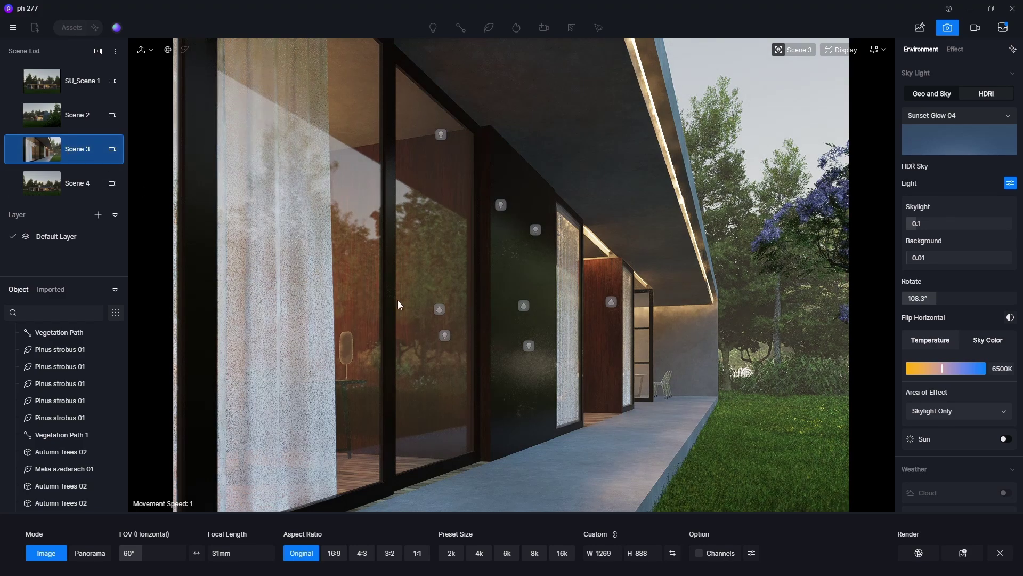
left_click(419, 553)
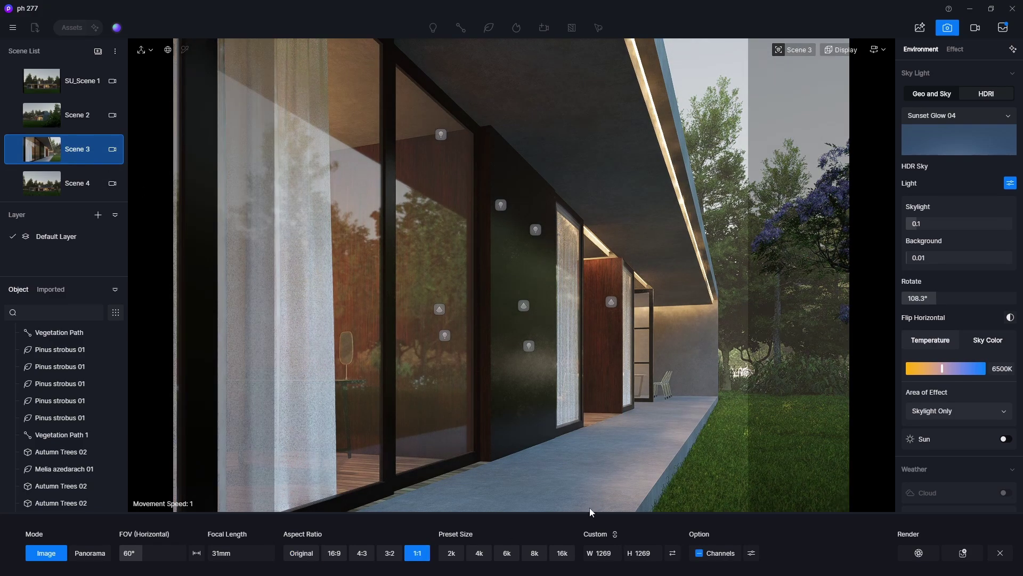
double_click(643, 549)
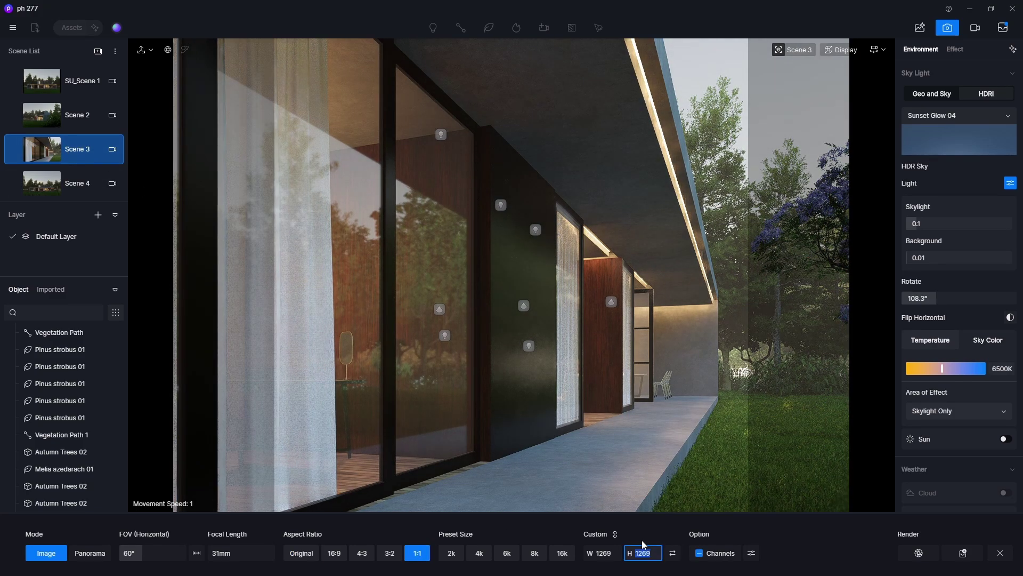
type("1080")
key("Return")
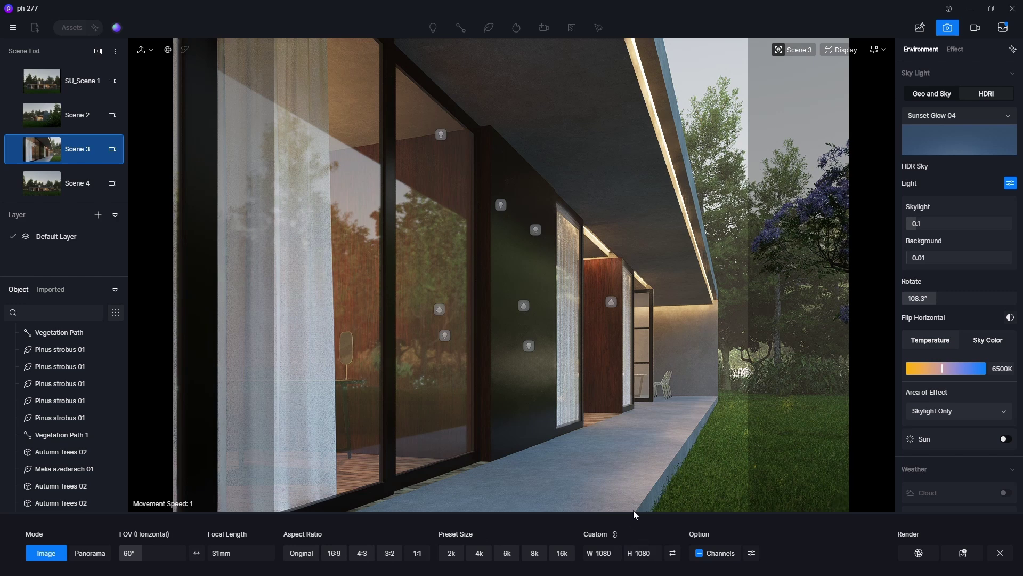
left_click(704, 557)
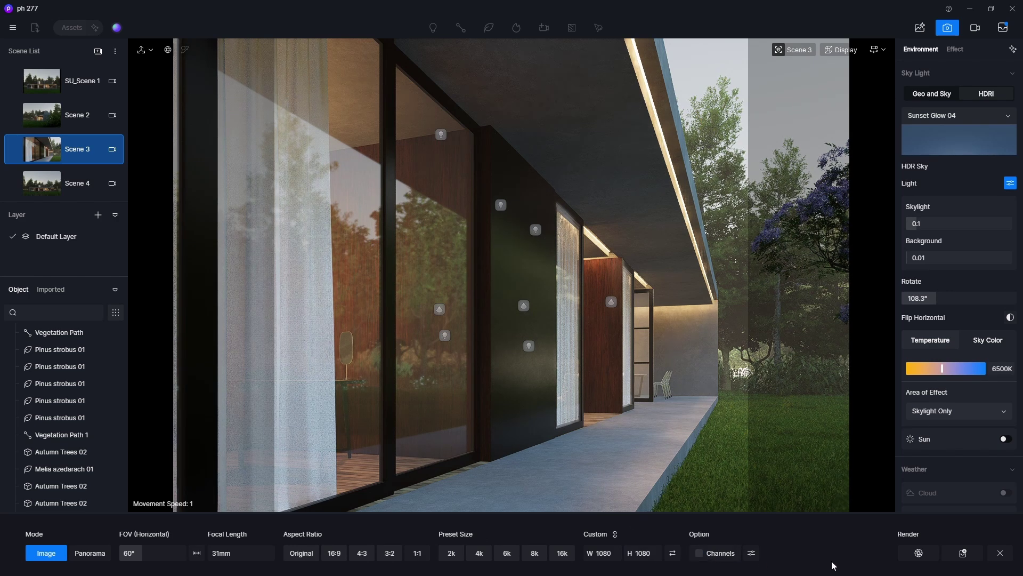
left_click(963, 552)
Load Scene 4, set its render to 1:1 at 1080 × 1080 with Channels off, and add it to the render queue
left_click(45, 186)
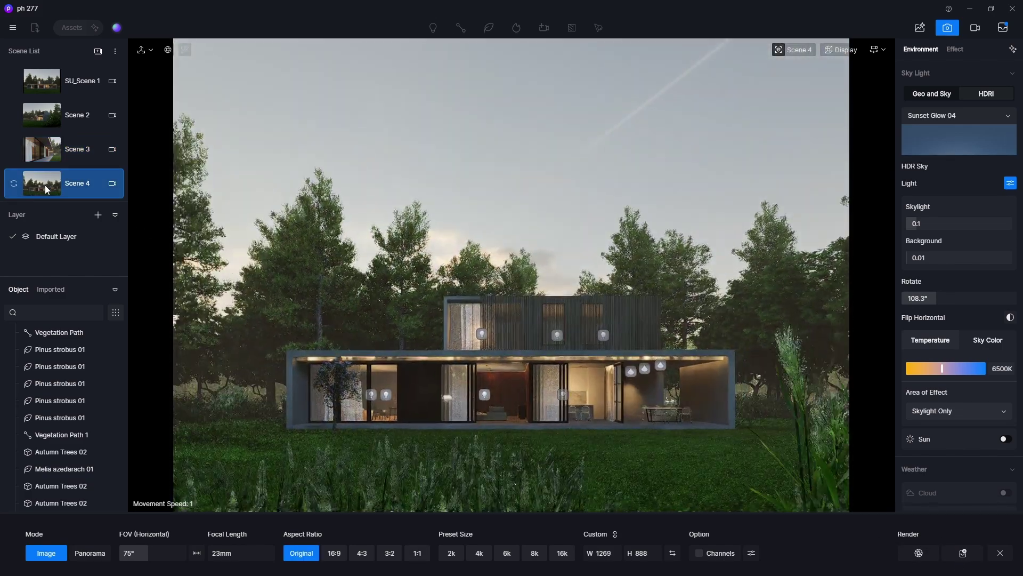
left_click(418, 552)
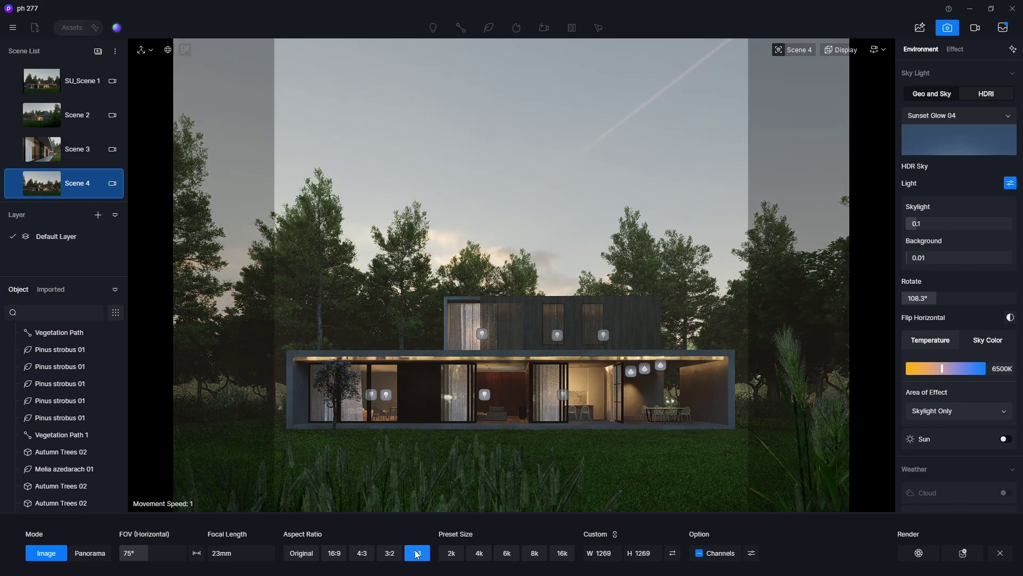
left_click(699, 553)
double_click(646, 554)
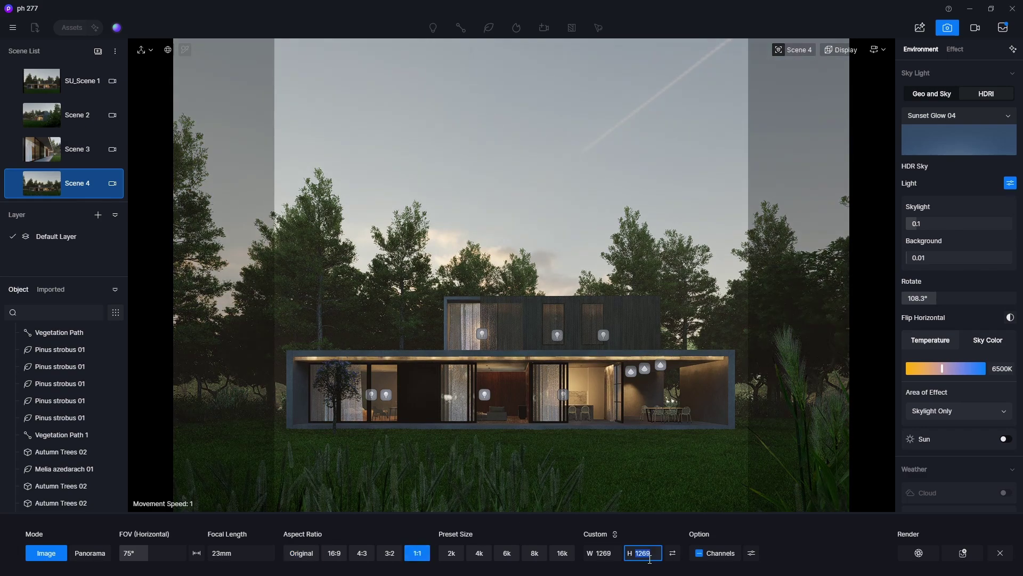
type("1080")
key("Return")
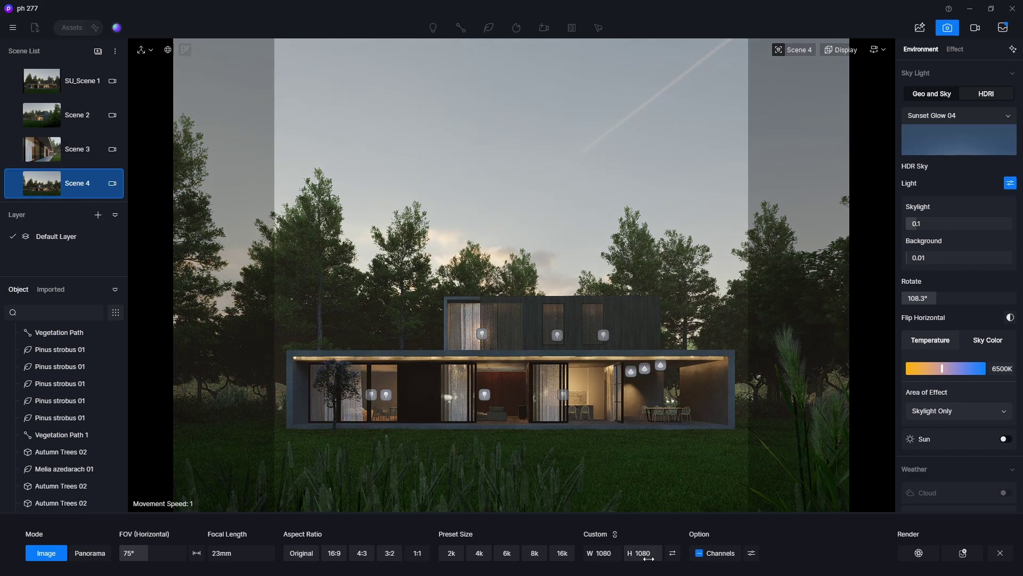
left_click(699, 554)
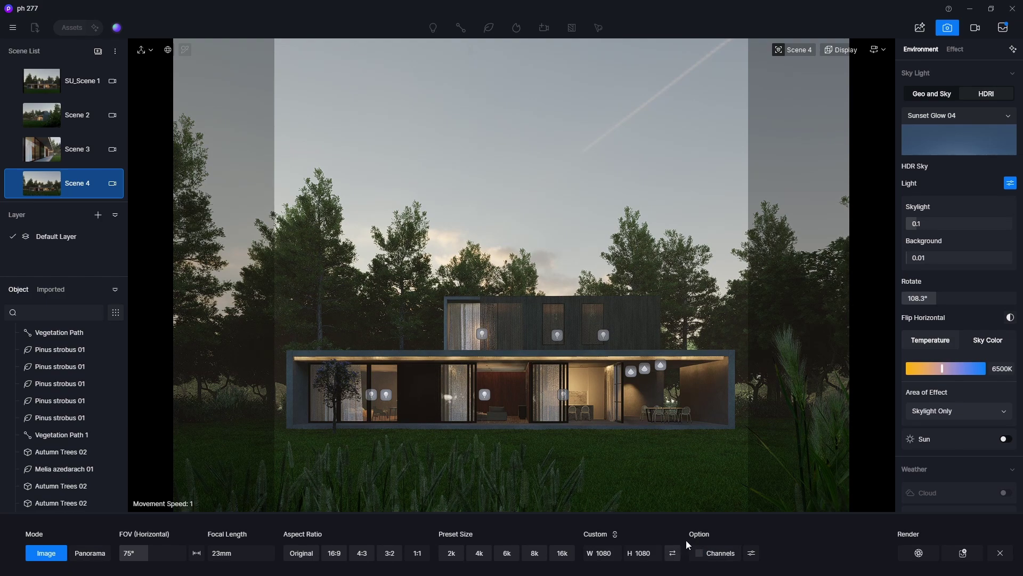
left_click(963, 554)
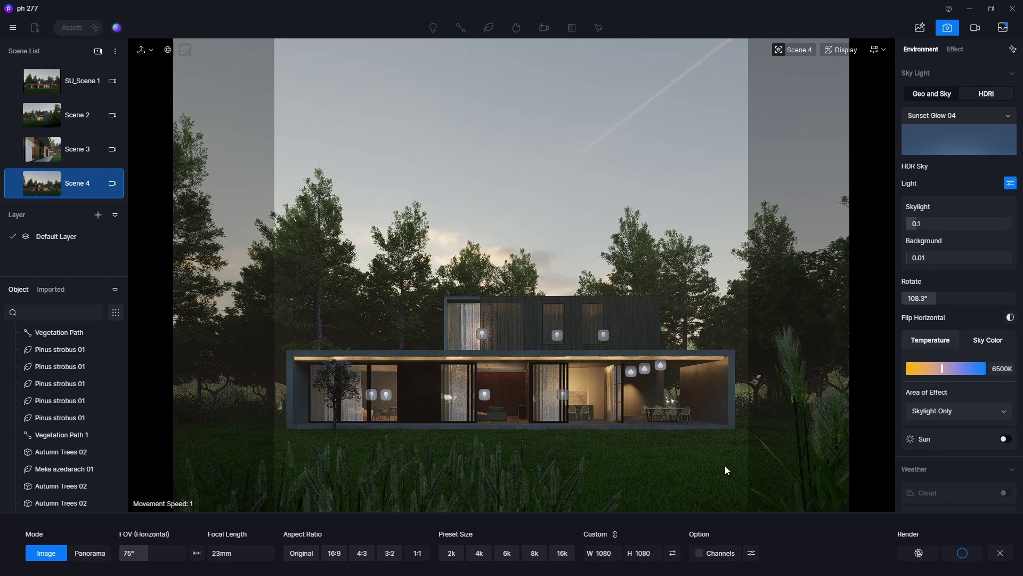
Select all images in the render queue, set the output location to E:\Bahan yt\#277 ph\out, and render them
left_click(1011, 30)
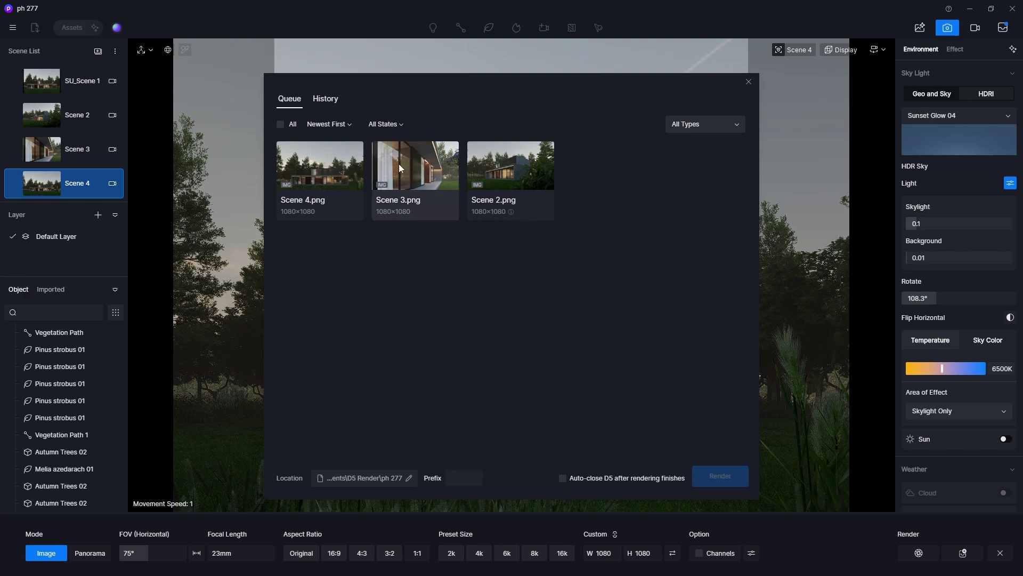
left_click(281, 124)
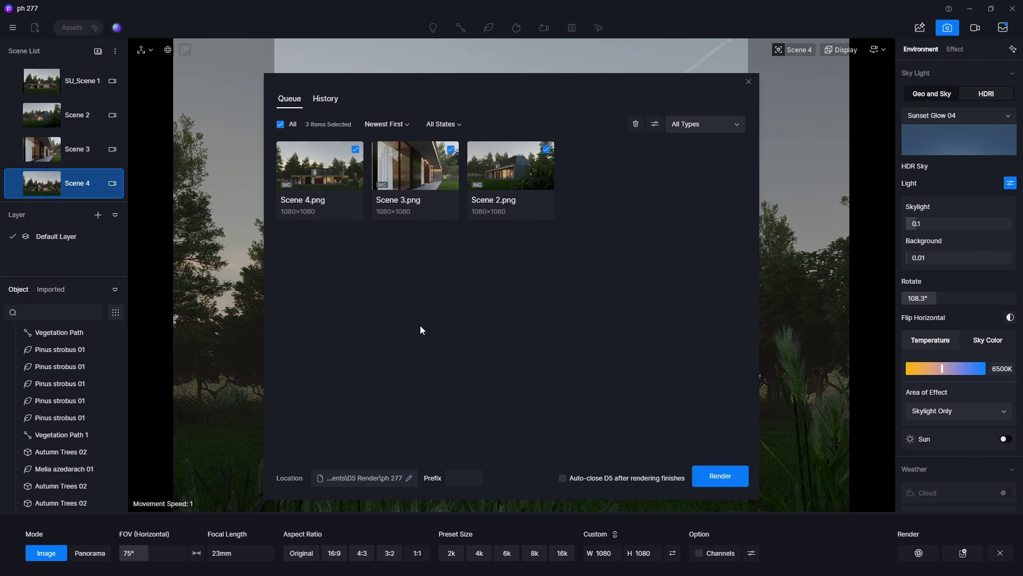
left_click(407, 477)
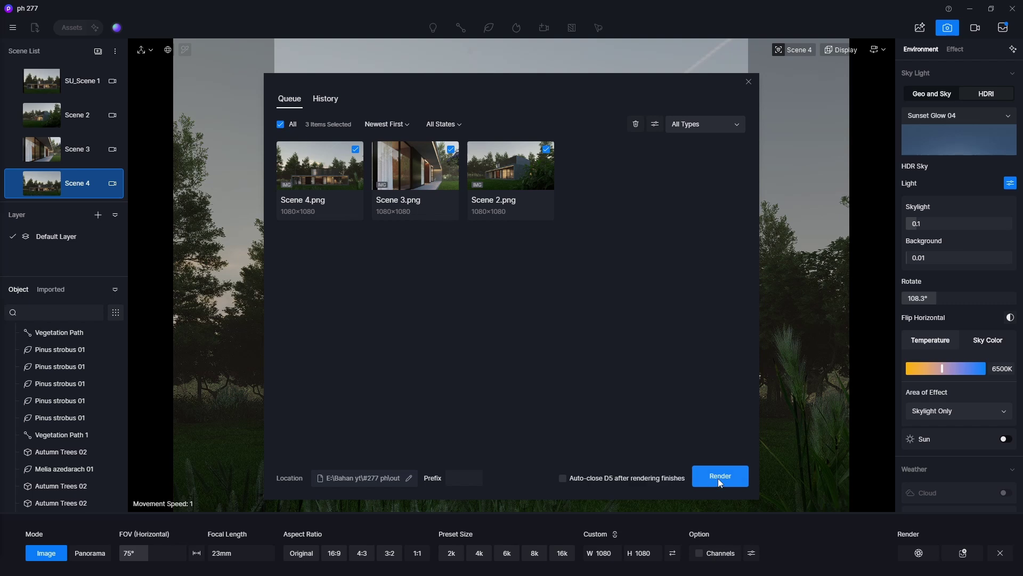
left_click(718, 478)
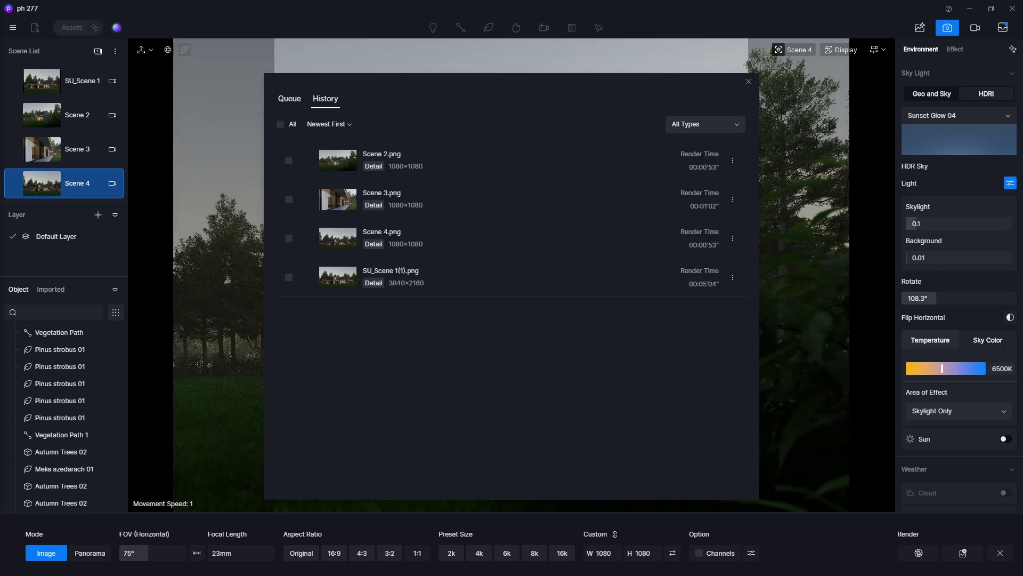
Switch to File Explorer, open the out folder of #277 ph, and preview the Scene 2, Scene 3 and Scene 4 renders
key("super")
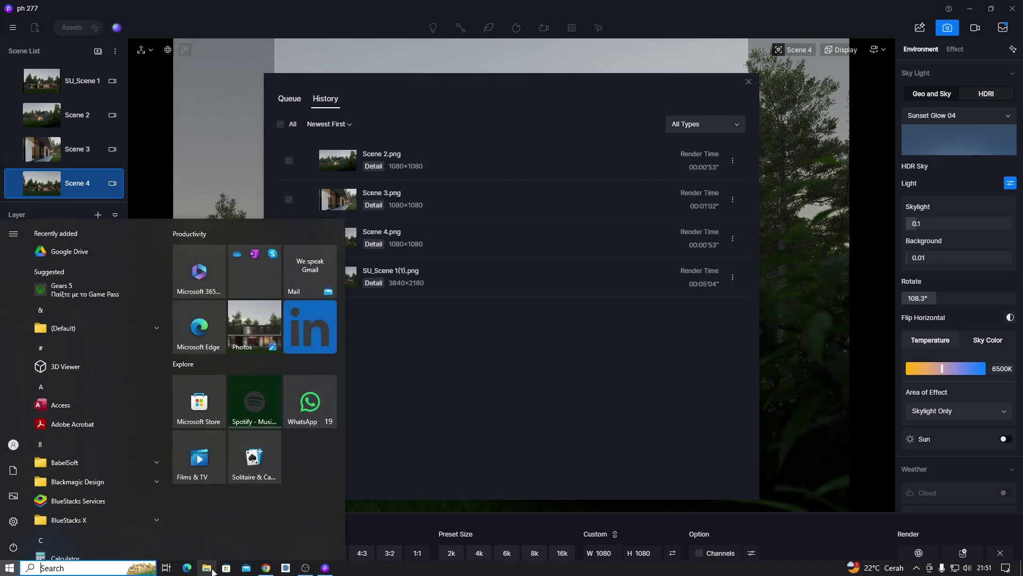
left_click(209, 567)
left_click(40, 248)
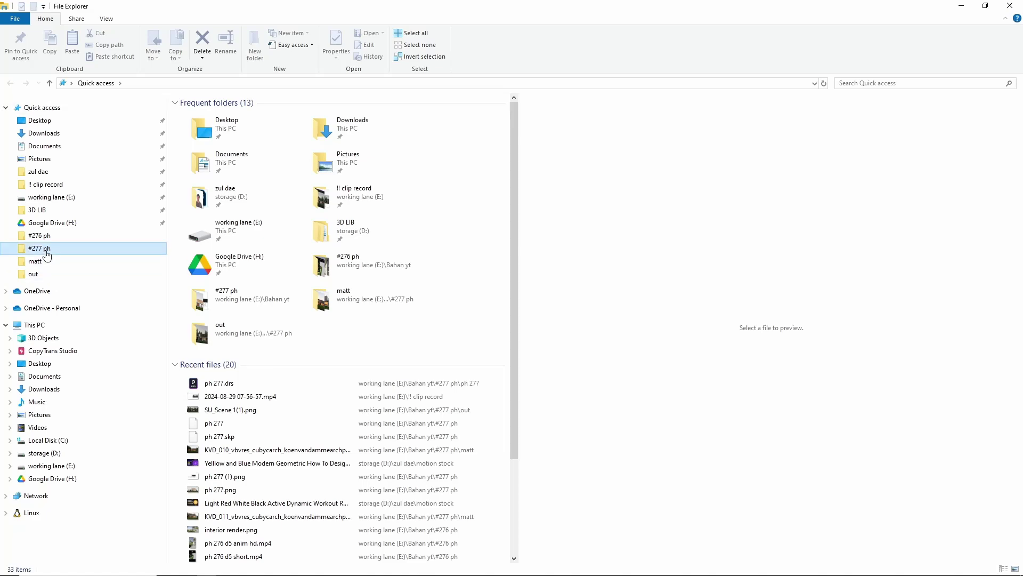
double_click(277, 130)
left_click(204, 141)
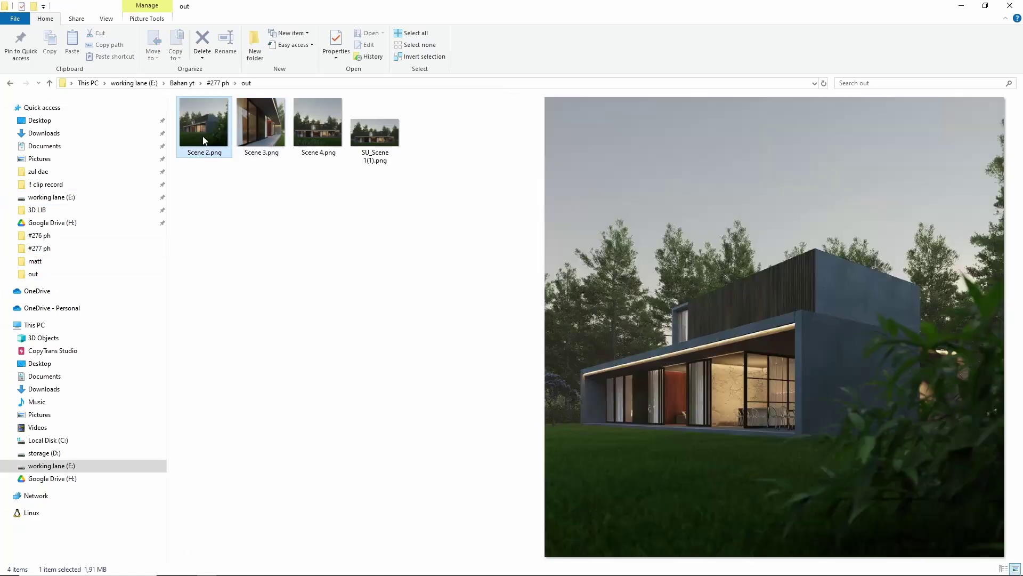
left_click(240, 137)
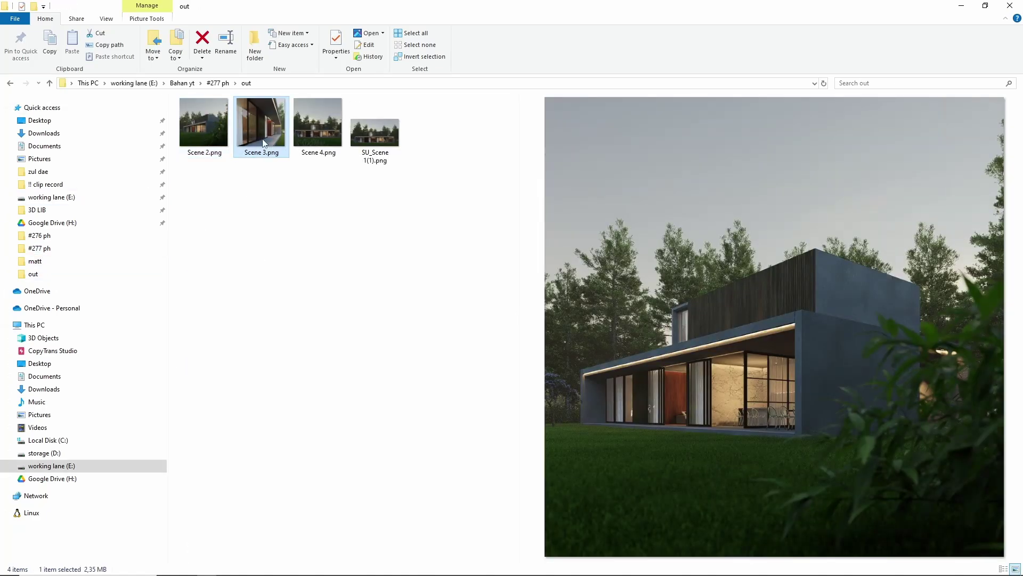
left_click(329, 149)
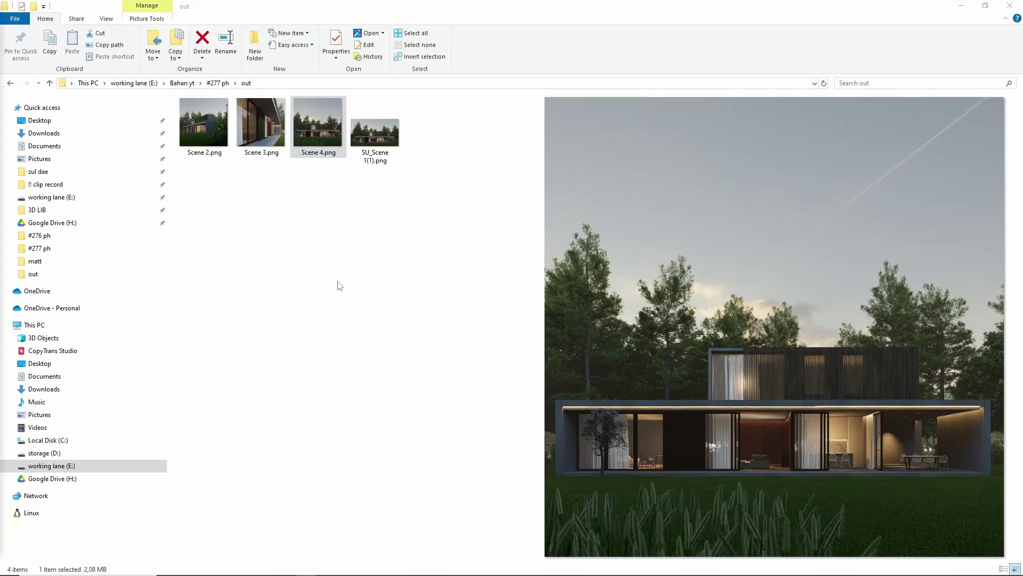
Open Scene 2.png in the image viewer and browse through the following renders at full window size
left_click(208, 149)
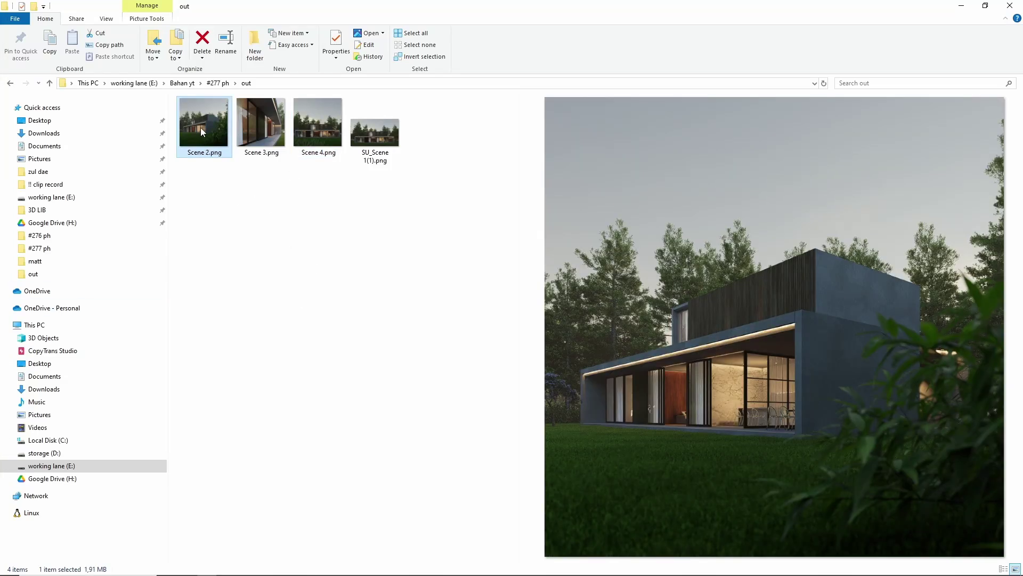
double_click(202, 131)
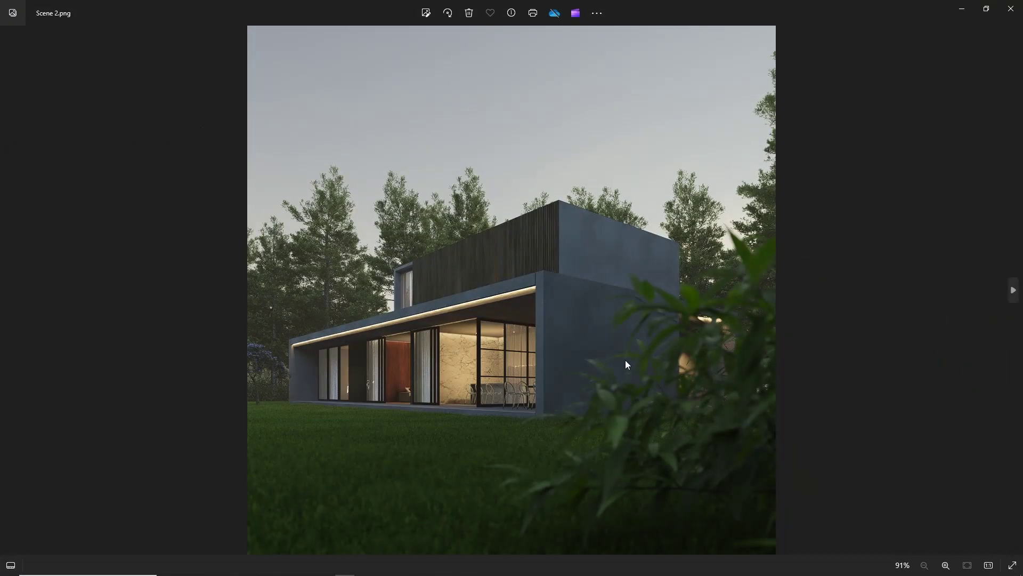
left_click(1016, 293)
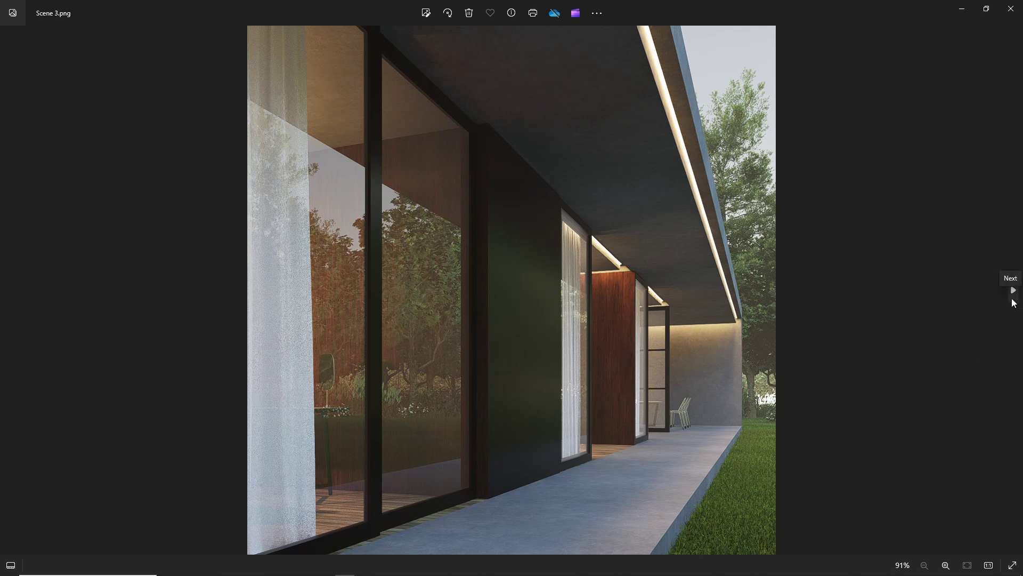
left_click(1013, 292)
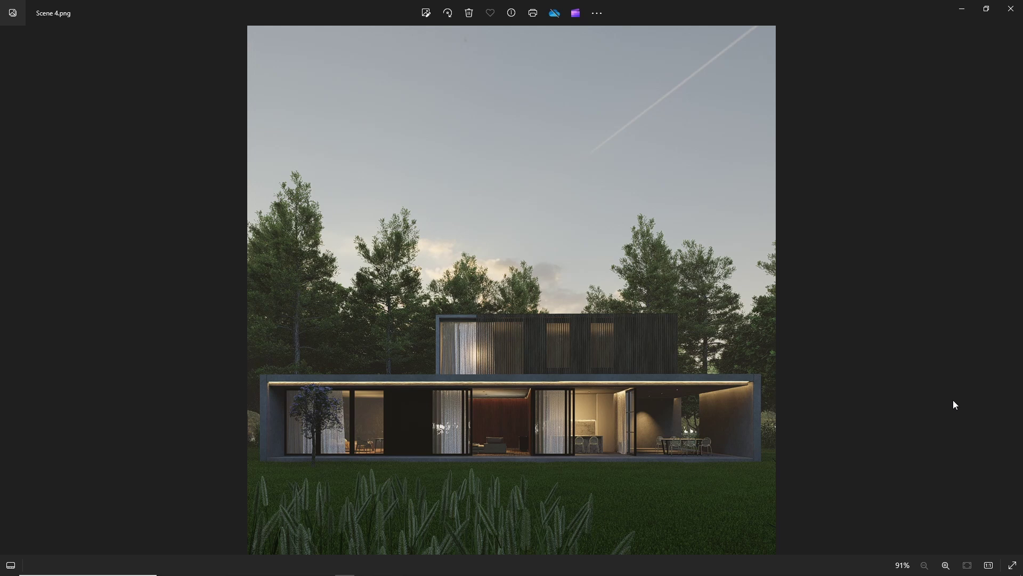
left_click(1014, 292)
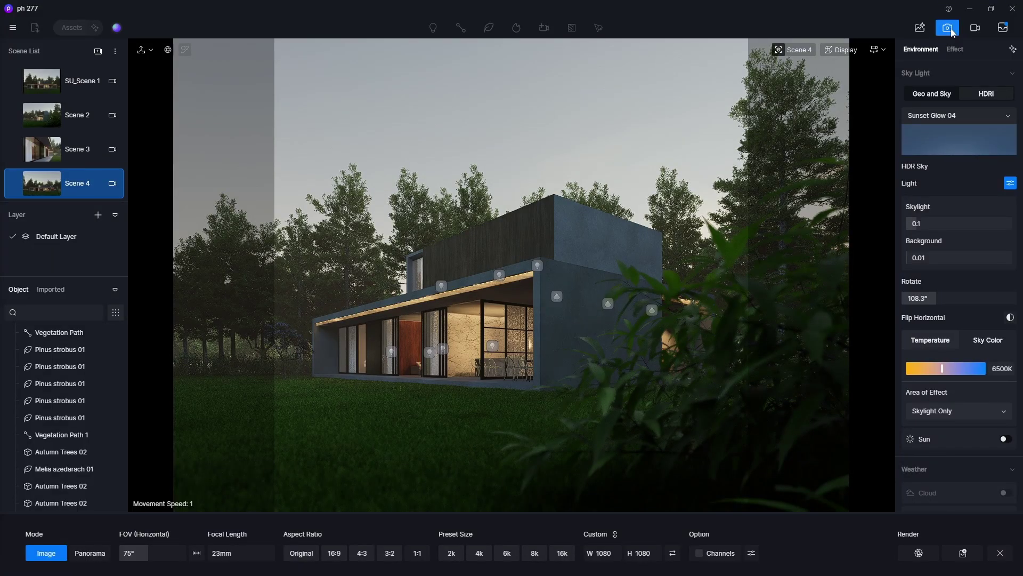
Return to D5 Render, leave image mode, load Scene 2, and create a camera from the current view with a 9:16 aspect ratio
left_click(953, 32)
left_click(34, 123)
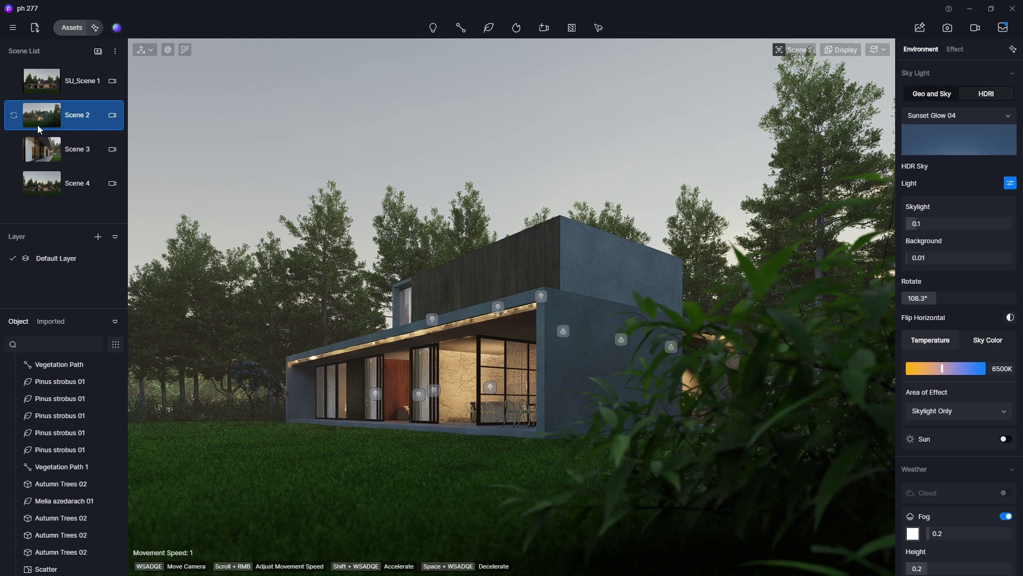
mouse_move(544, 29)
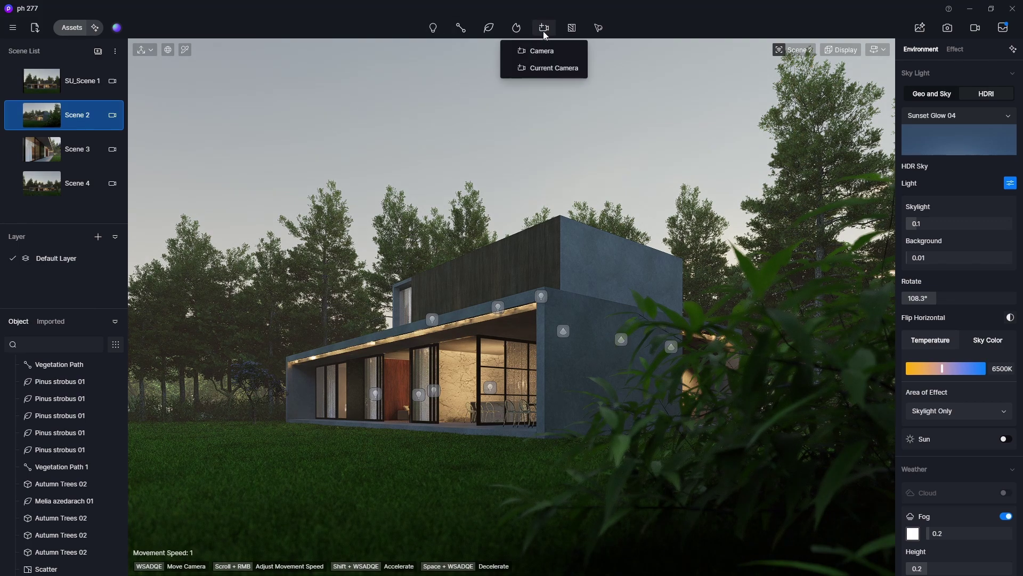
left_click(554, 69)
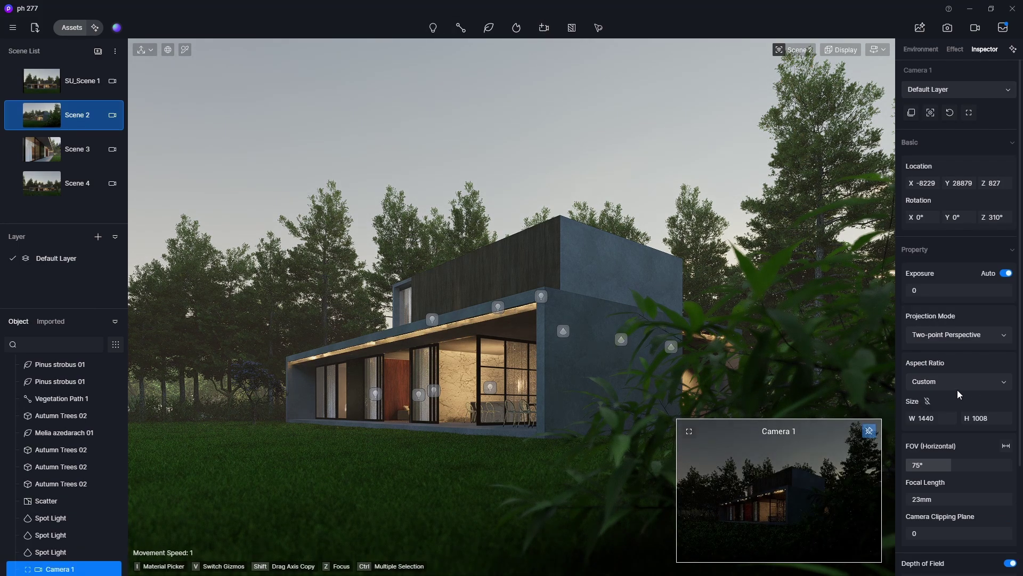
left_click(977, 382)
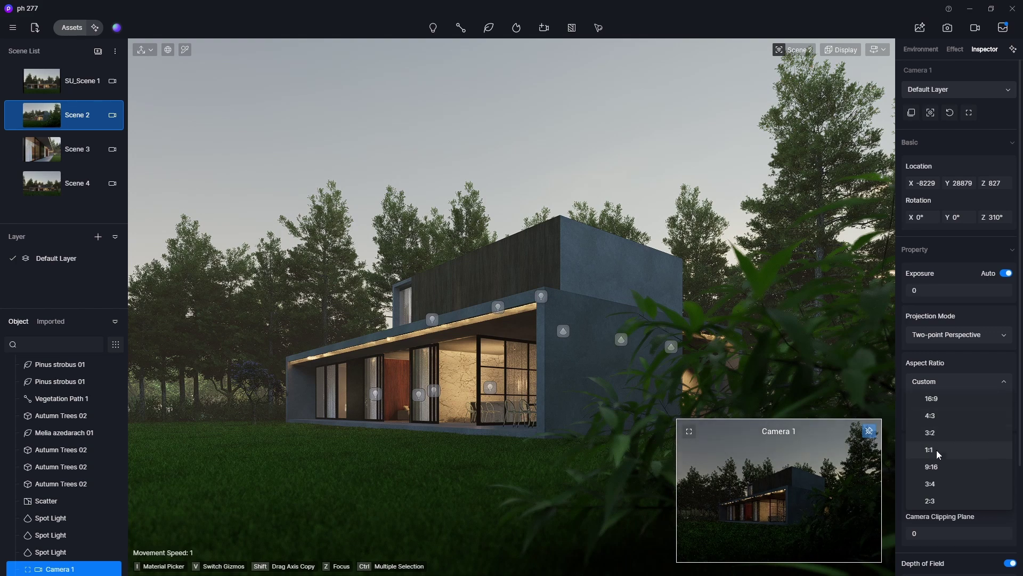
left_click(935, 463)
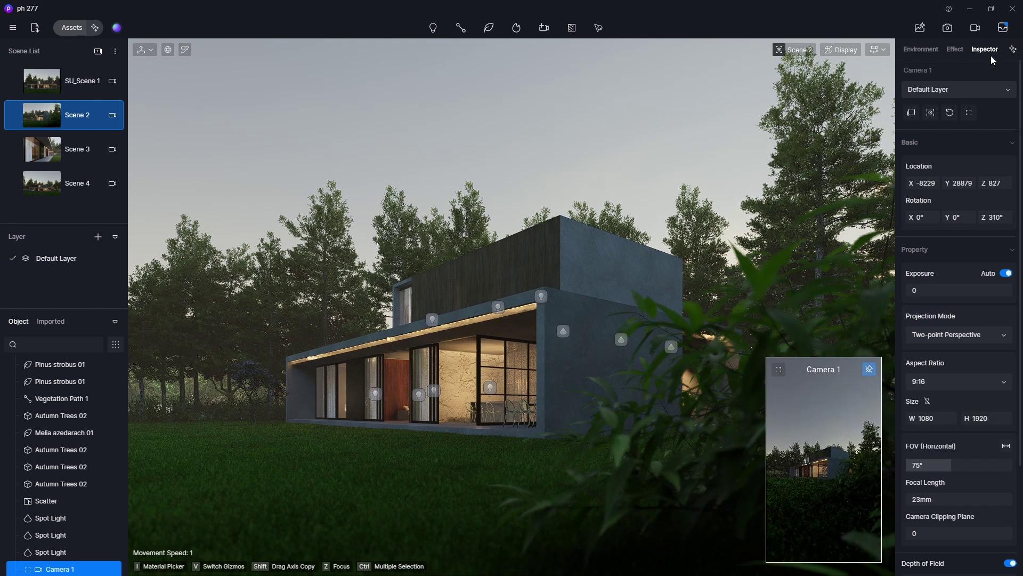
Switch to video mode, add the 9:16 camera as a new shot in Clip 1, and briefly play it back
left_click(974, 30)
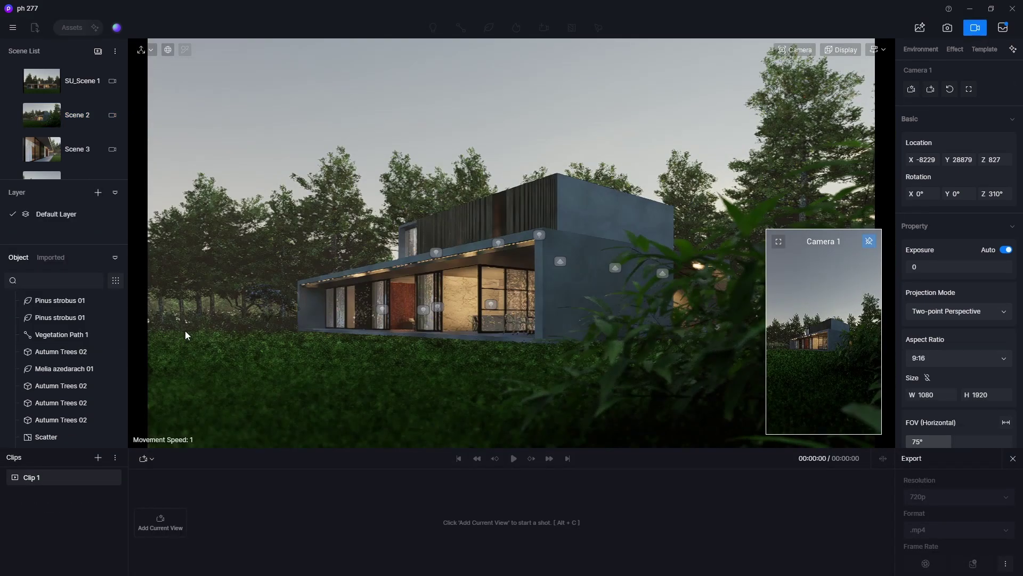
scroll(123, 442, "down", 3)
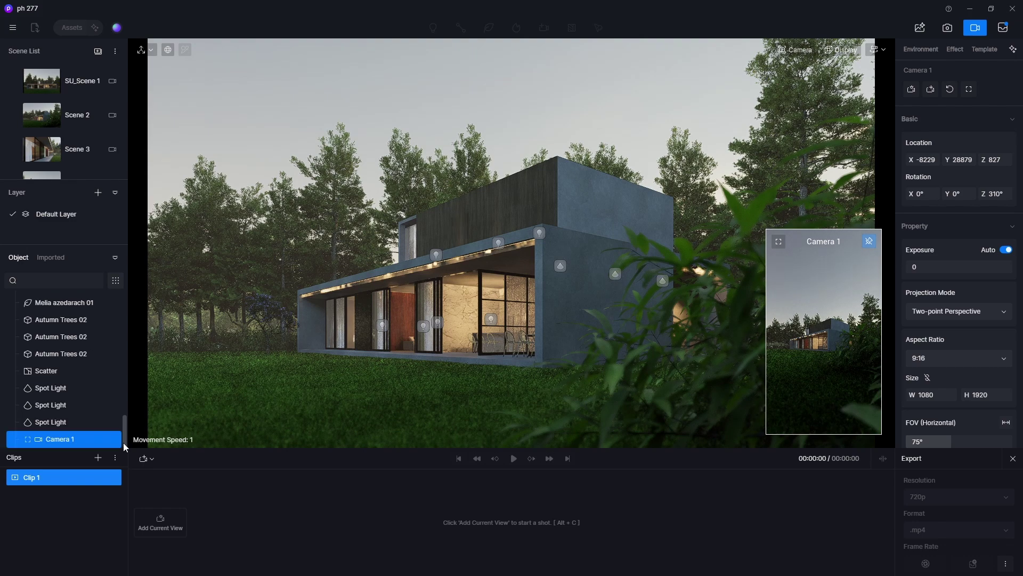
left_click(76, 436)
left_click(152, 459)
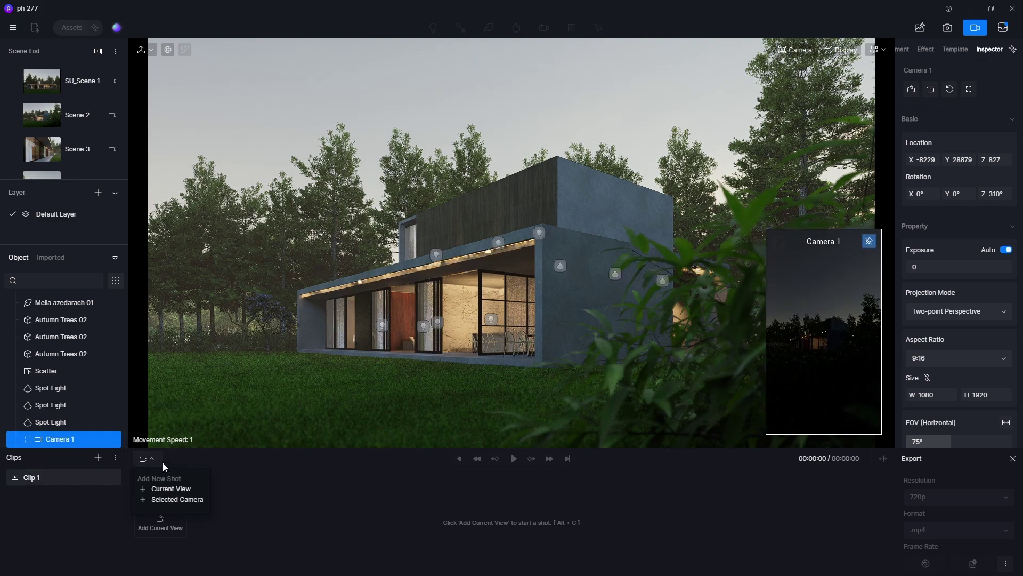
left_click(178, 499)
left_click(513, 458)
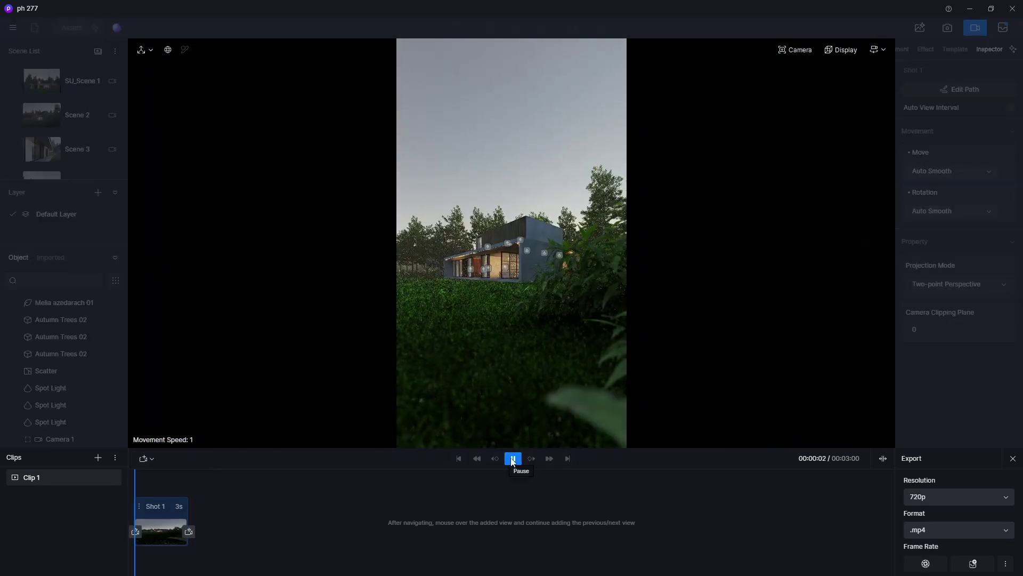
left_click(512, 459)
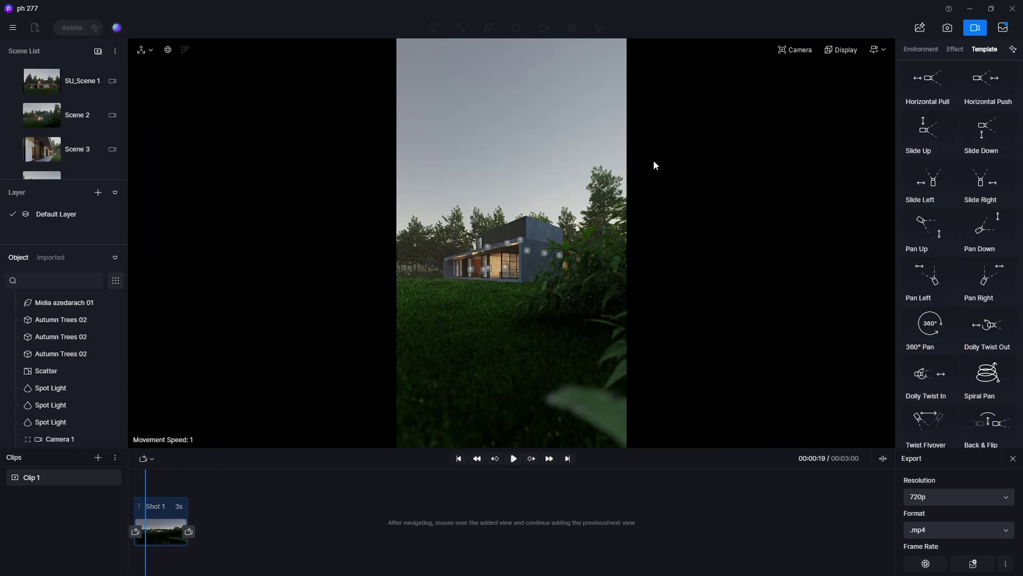
Set the camera's field of view to 45° for the vertical shot of the house
left_click(800, 49)
left_click(795, 123)
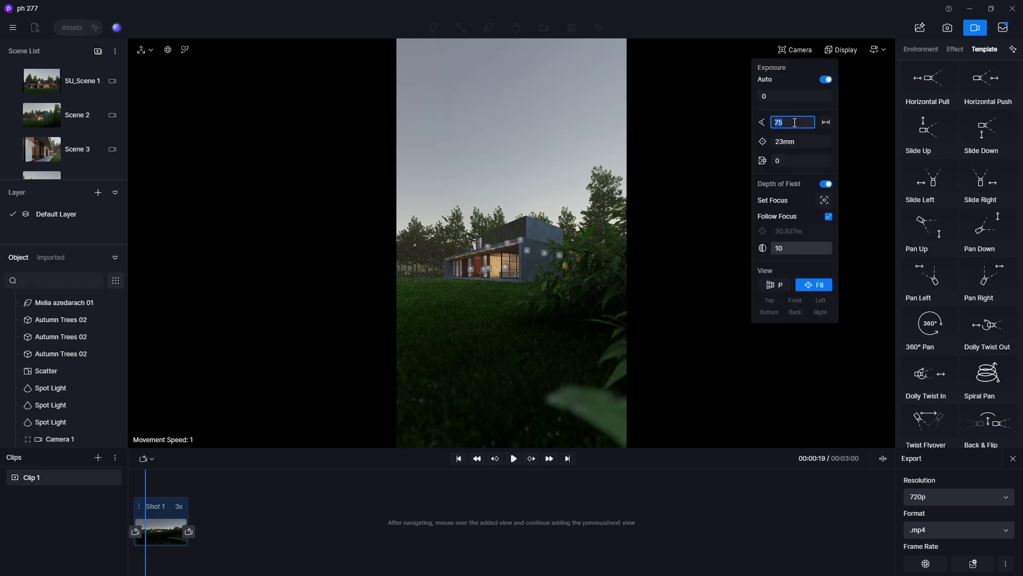
type("45")
key("Return")
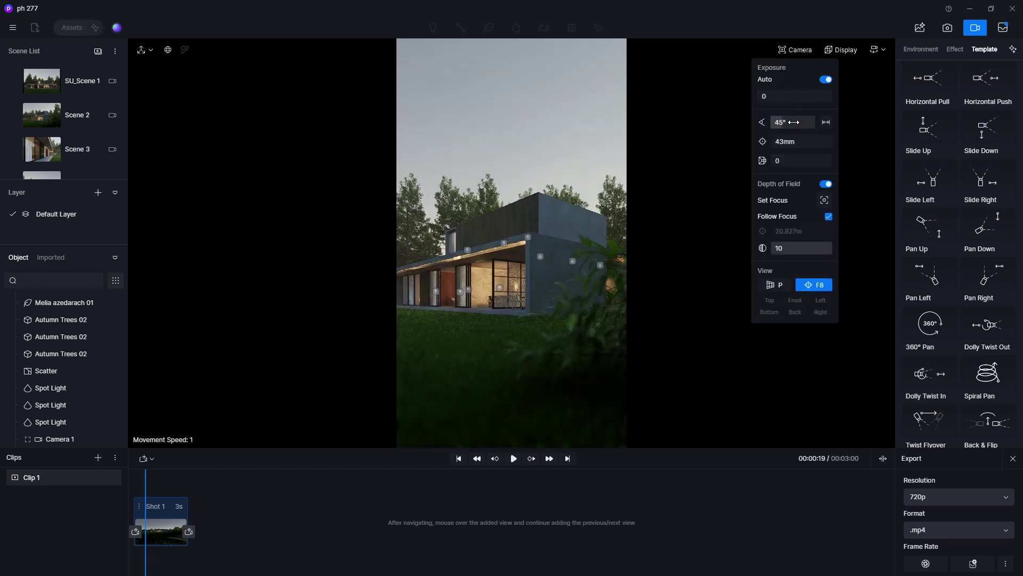
Try a 35° field of view on the camera, and return it to 45°
left_click(793, 122)
type("35")
key("Return")
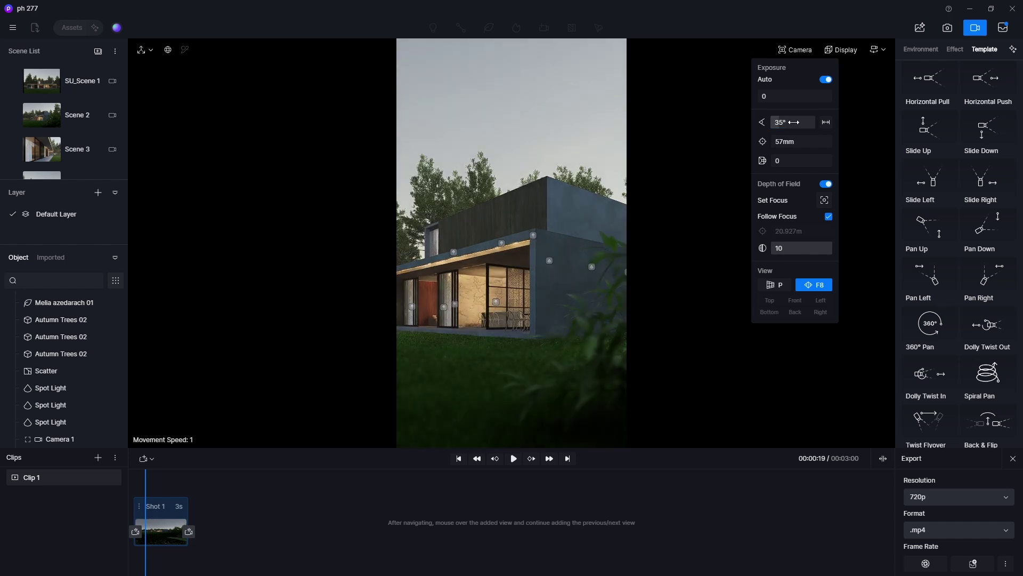
left_click(793, 122)
type("45")
key("Return")
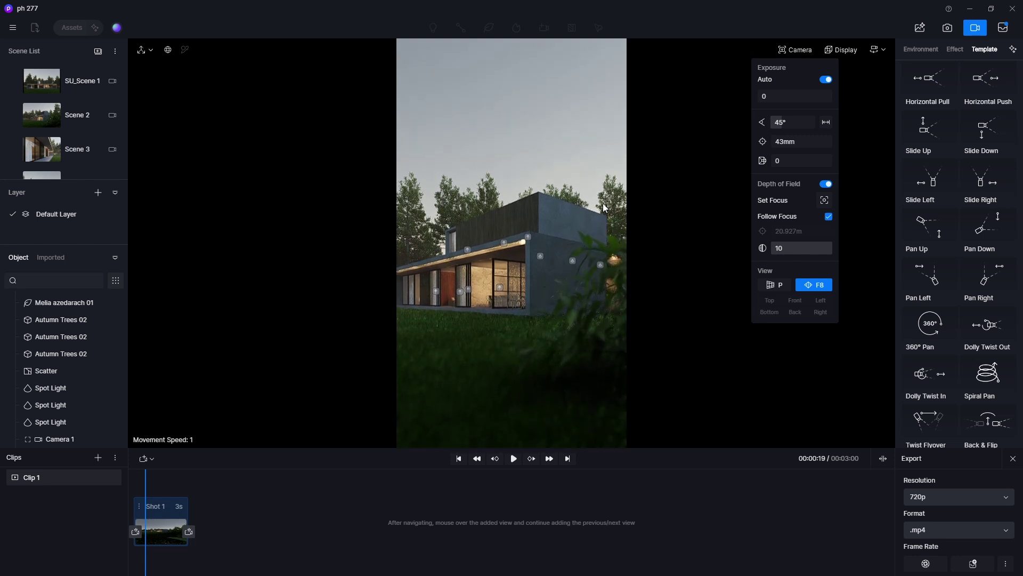
Move the camera sideways until the foreground leaves partly cover the house, and start picking a depth-of-field focus point
key("d")
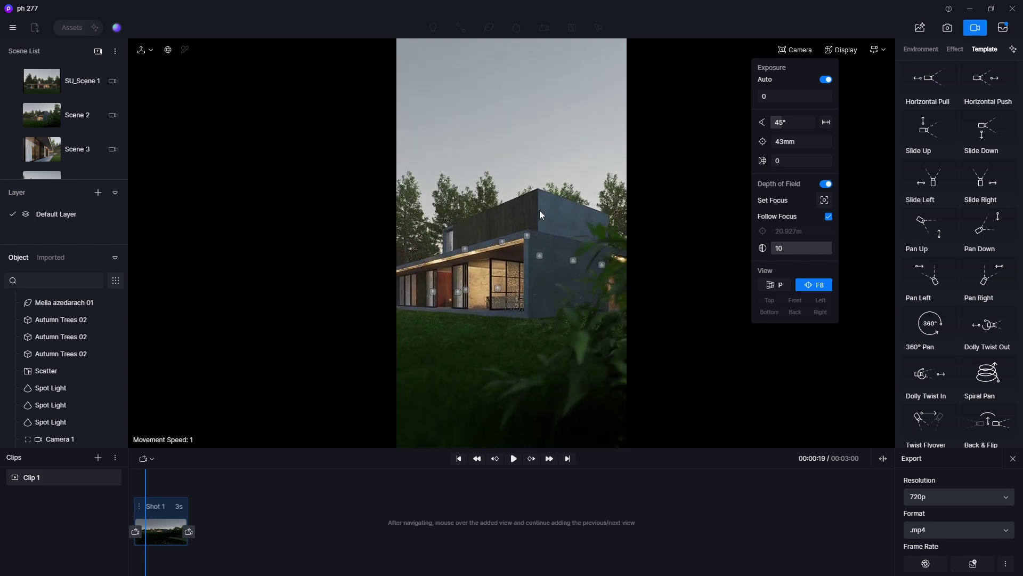
key("a")
key("d")
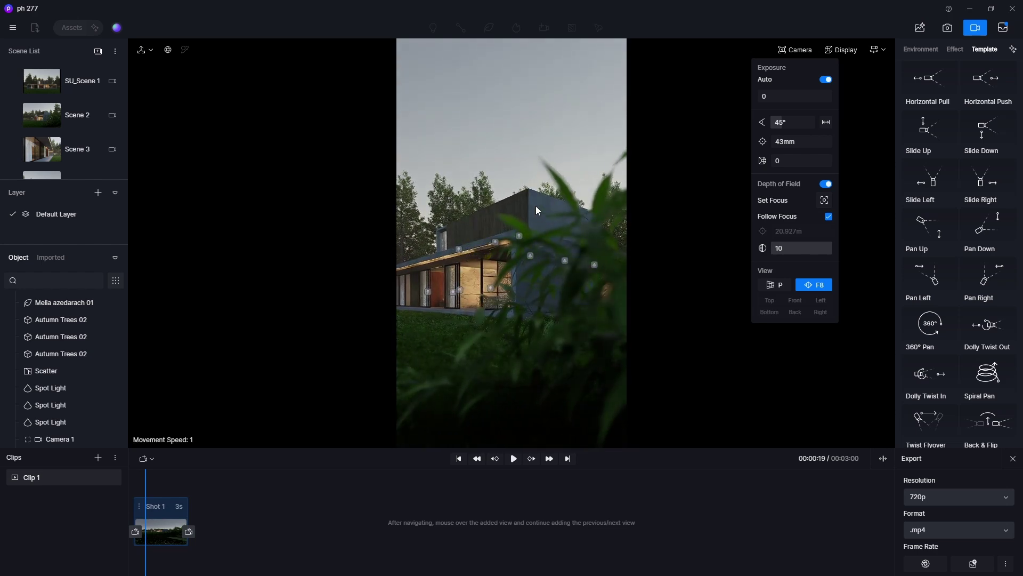
left_click(825, 200)
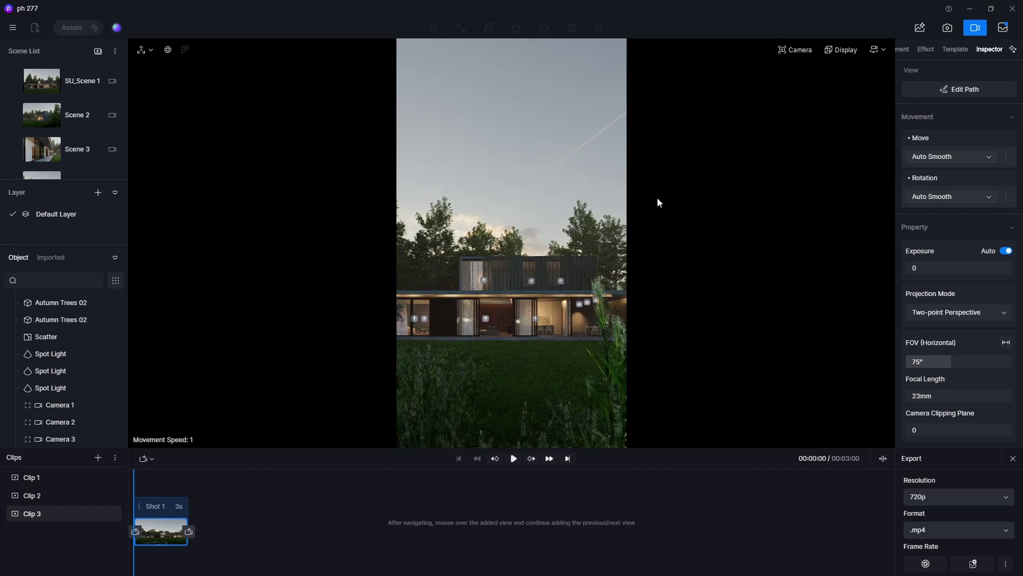
Add a second view after the first one in Clip 3's Shot 1 and set the shot's duration to 5 seconds
left_click(513, 458)
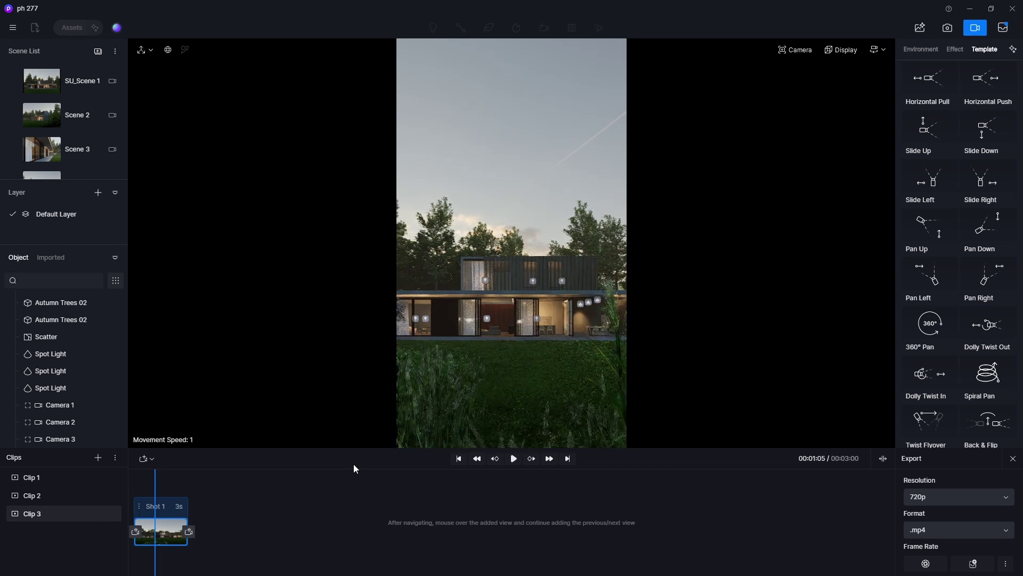
left_click(190, 532)
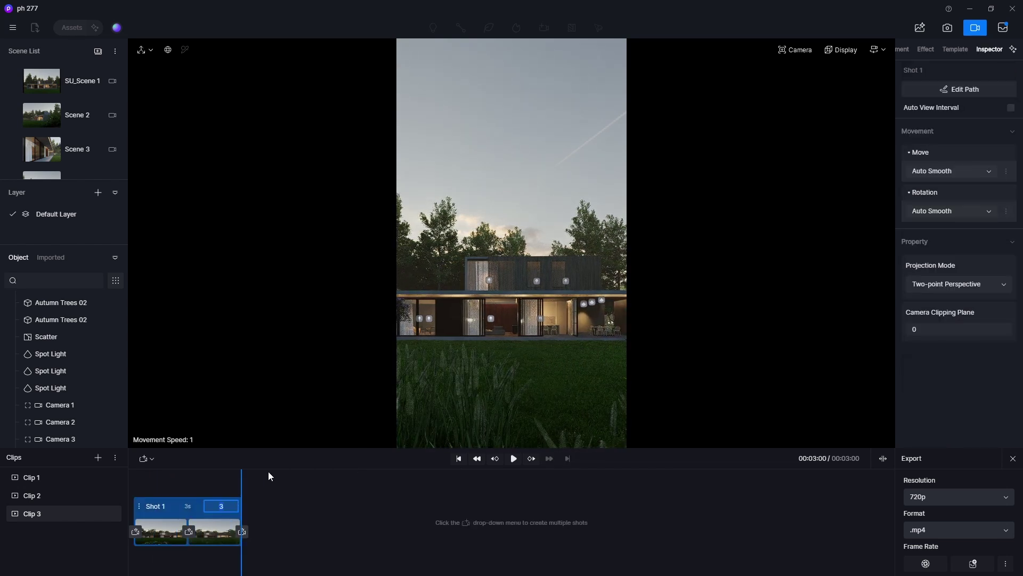
type("5")
key("Return")
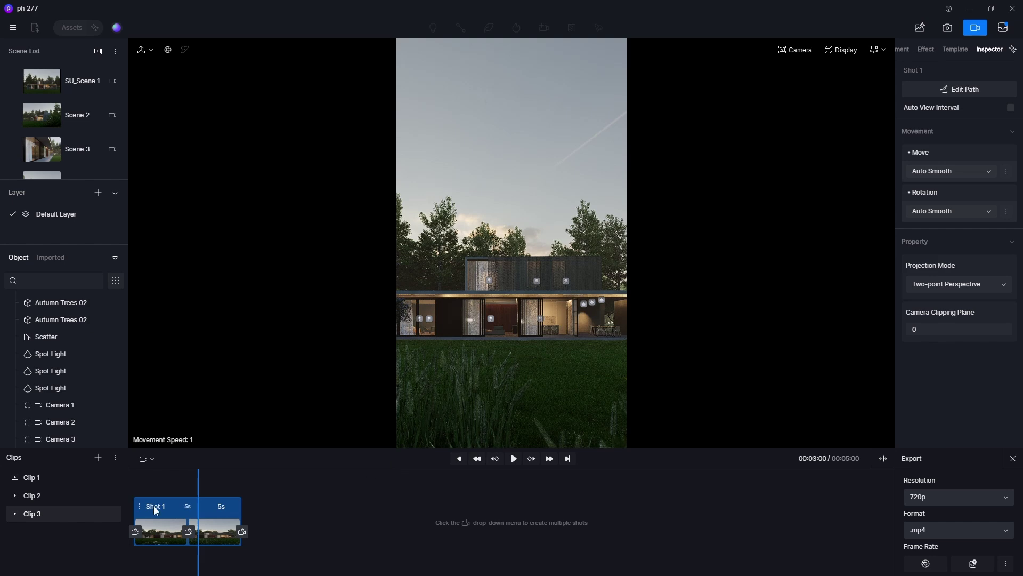
Set Shot 1's Move interpolation in Clip 3 to Linear and play back the clip
left_click(931, 171)
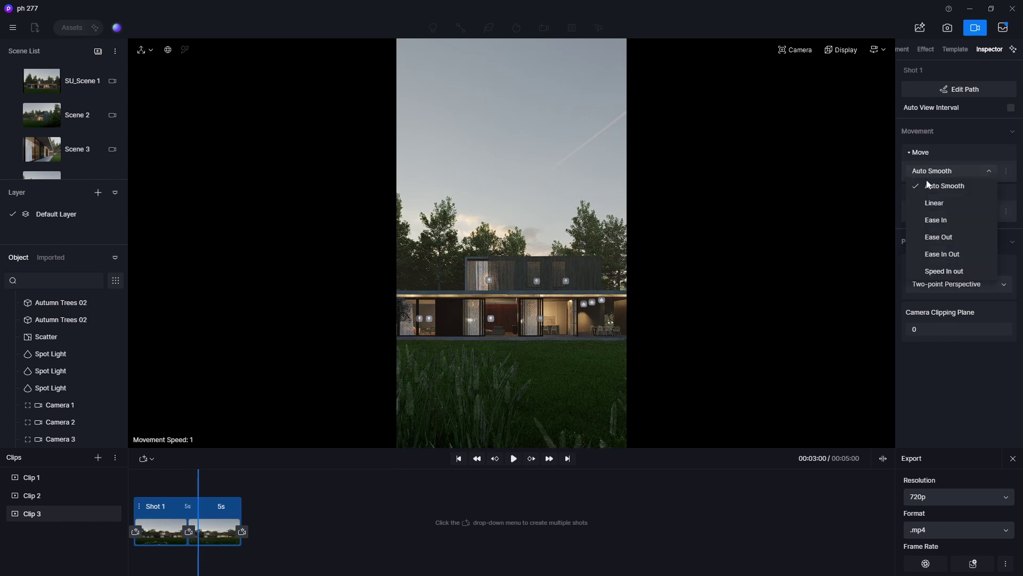
left_click(939, 206)
left_click(183, 480)
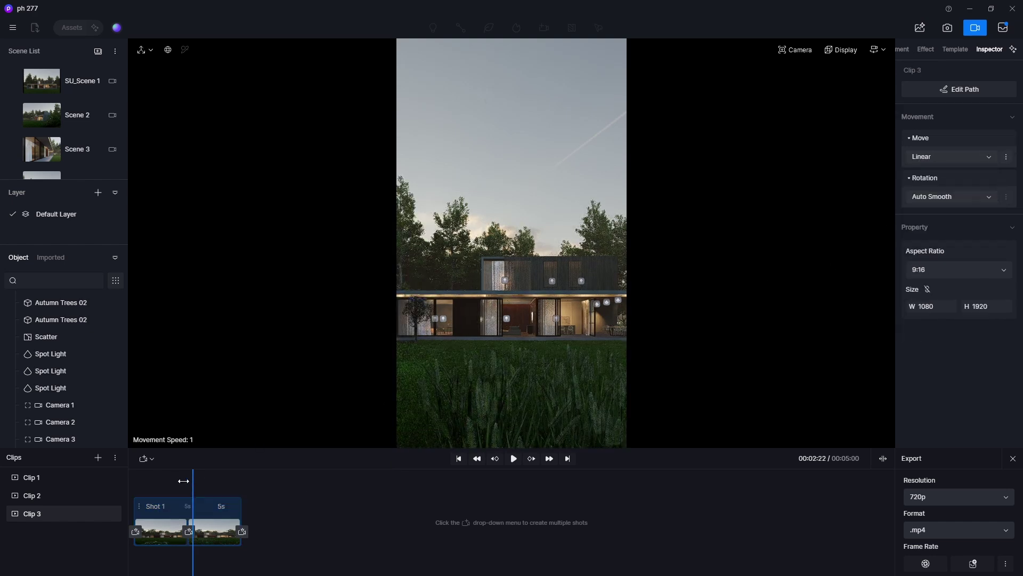
left_click(513, 459)
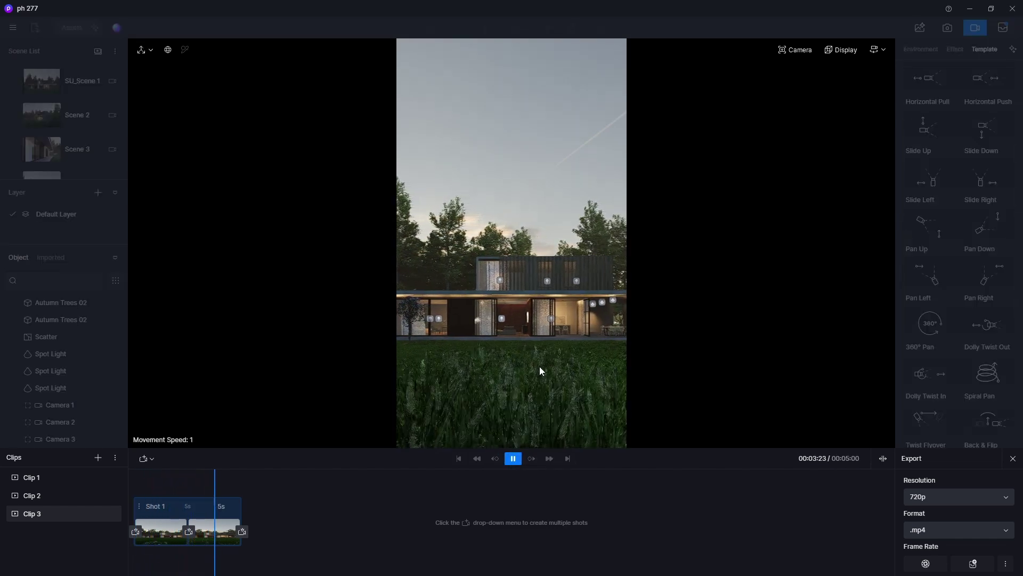
left_click(521, 459)
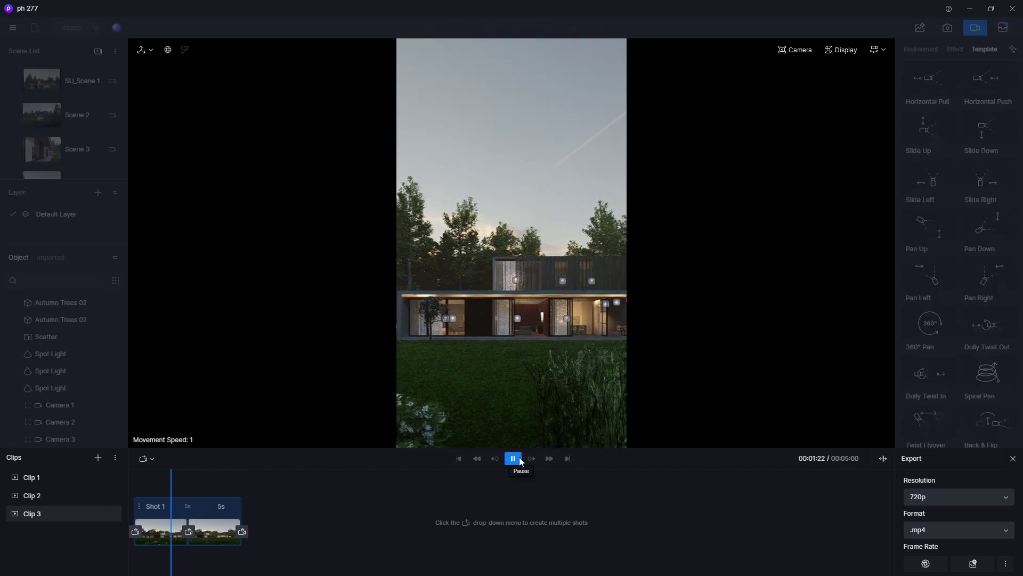
Play back Clip 1, Clip 2 and Clip 3 in turn to review their camera movements
left_click(96, 482)
left_click(514, 459)
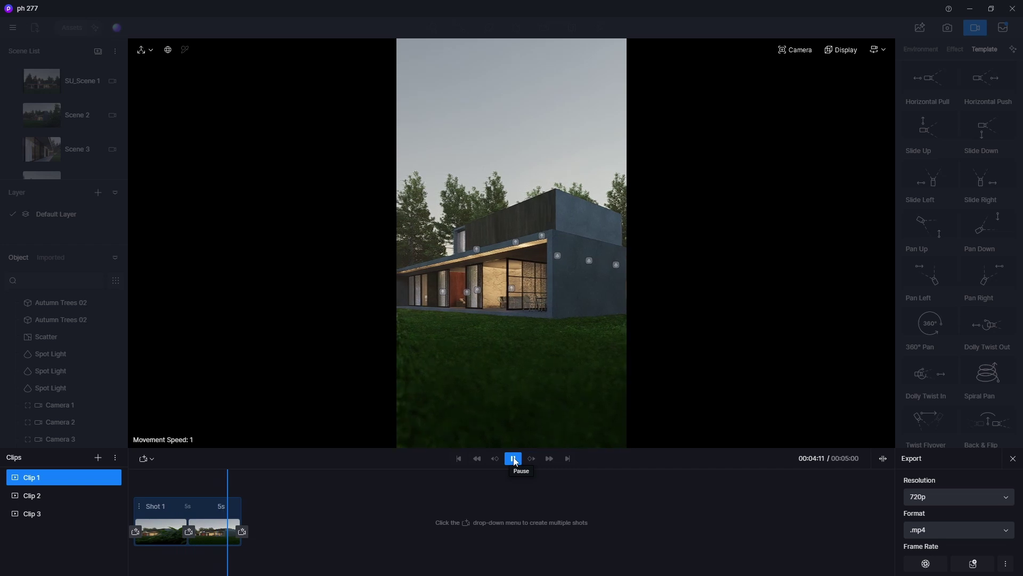
left_click(32, 495)
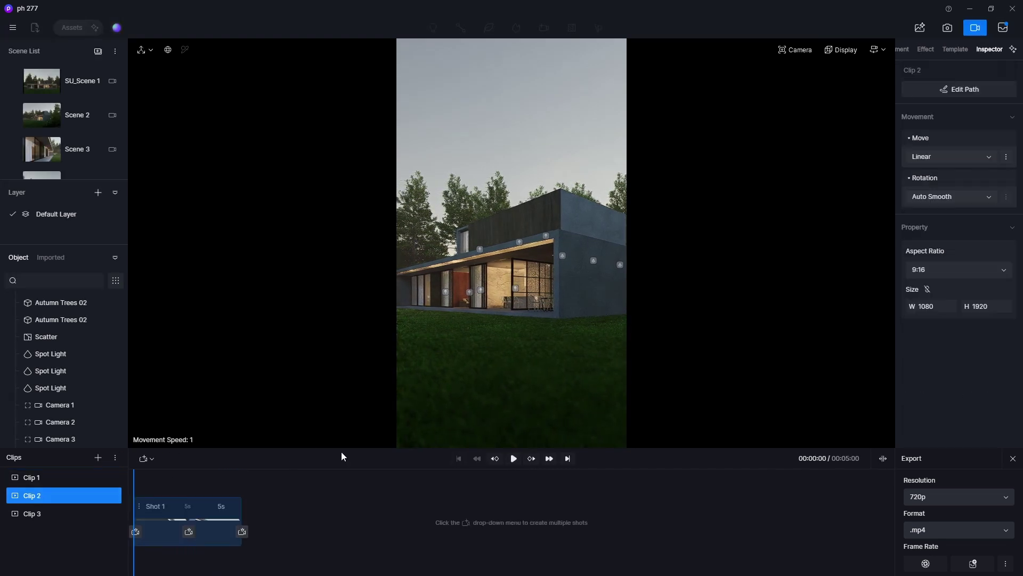
left_click(514, 458)
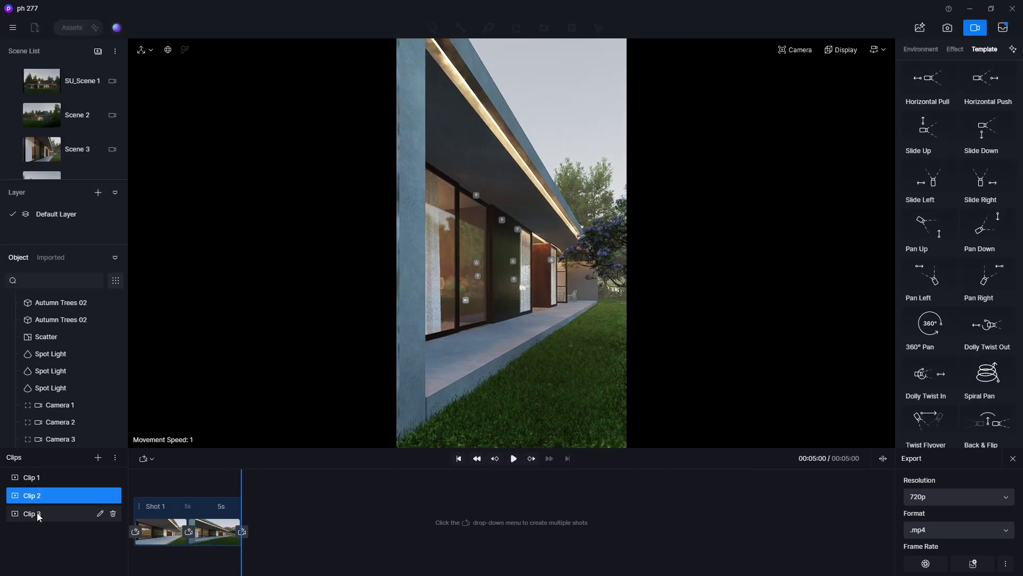
left_click(39, 515)
left_click(513, 458)
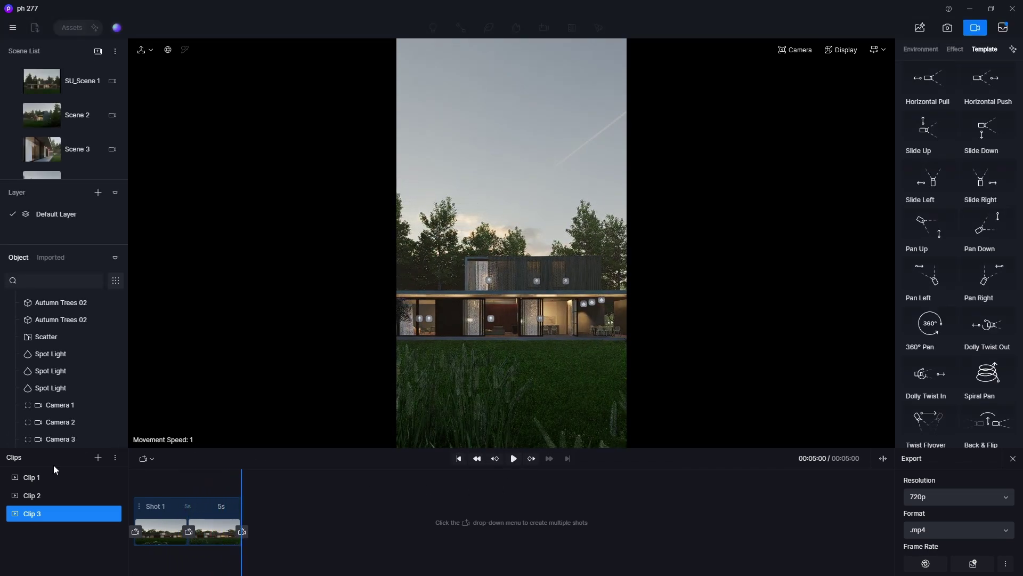
Set the video export resolution to 1080p and add Clip 1 to the render queue
left_click(35, 477)
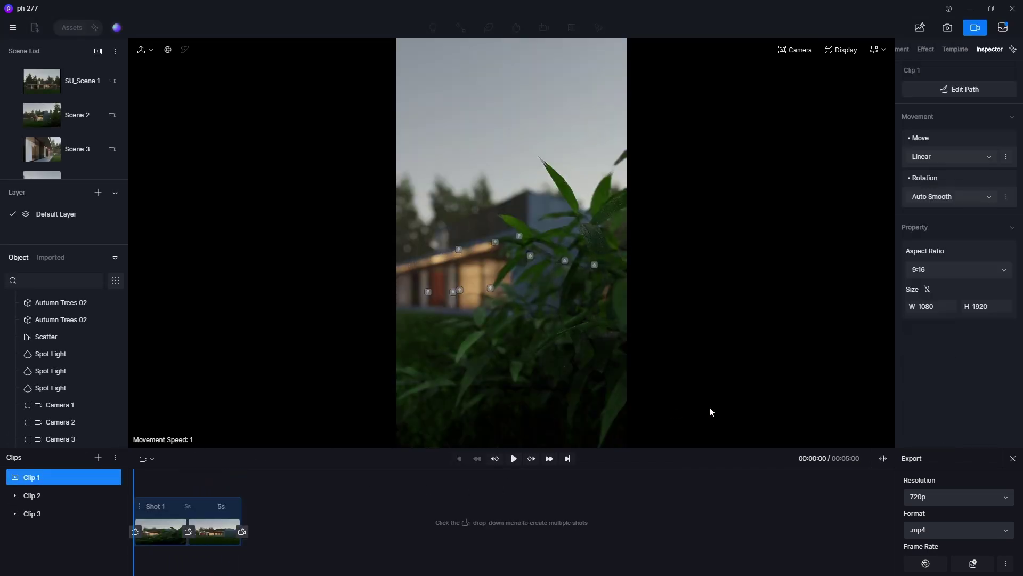
left_click(943, 496)
left_click(933, 547)
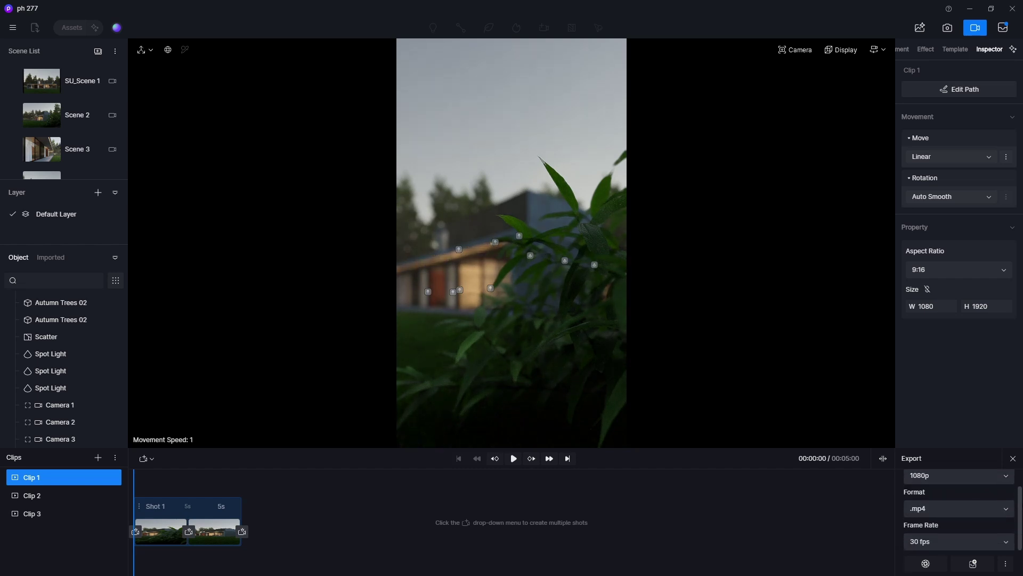
scroll(1021, 486, "down", 1)
left_click(974, 563)
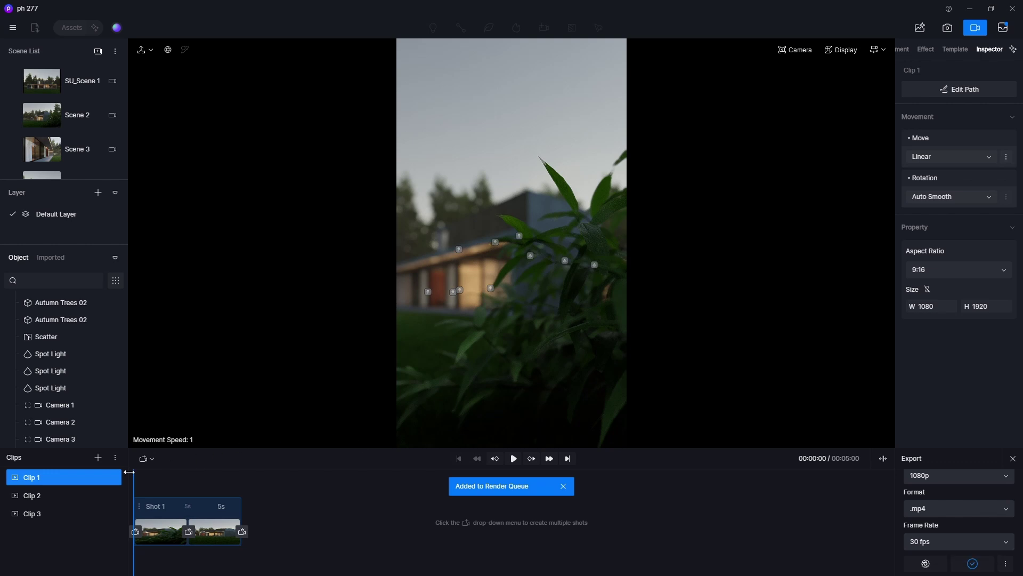
Add Clip 2 and Clip 3 to the render queue
left_click(30, 496)
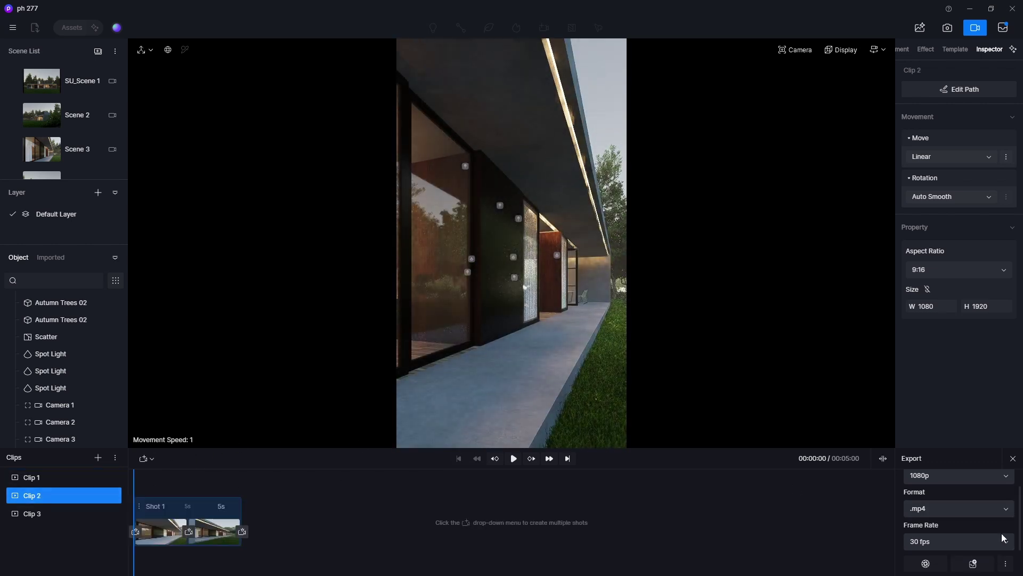
left_click(974, 564)
left_click(50, 515)
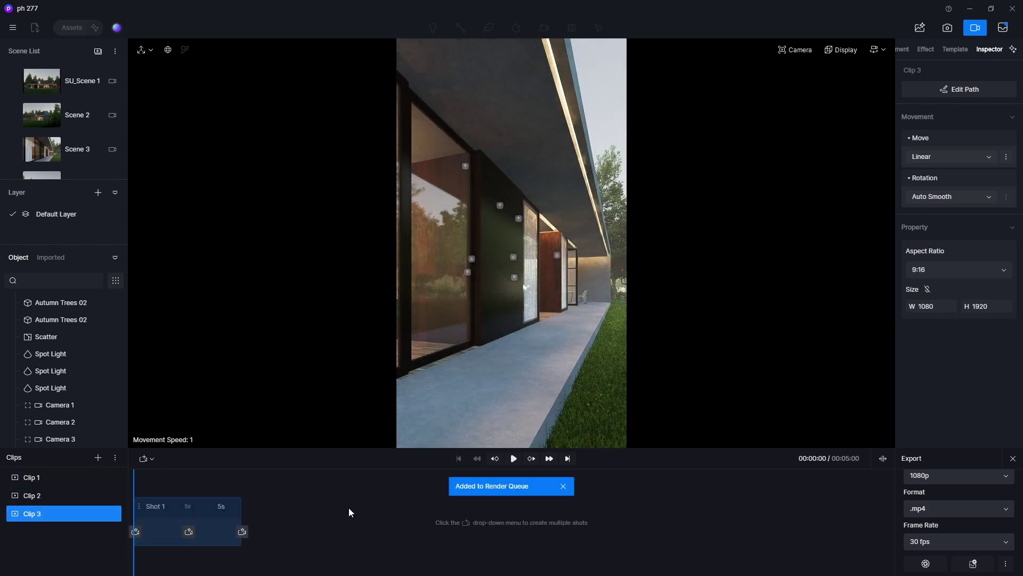
left_click(980, 566)
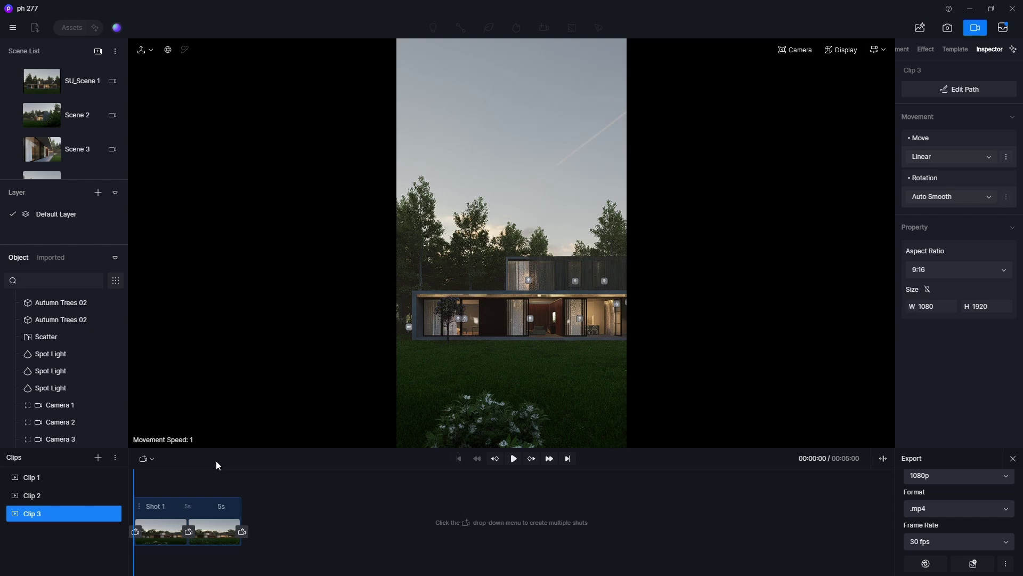
Open the render queue and select Clip 3.mp4, Clip 2.mp4 and Clip 1.mp4 for rendering
left_click(1003, 30)
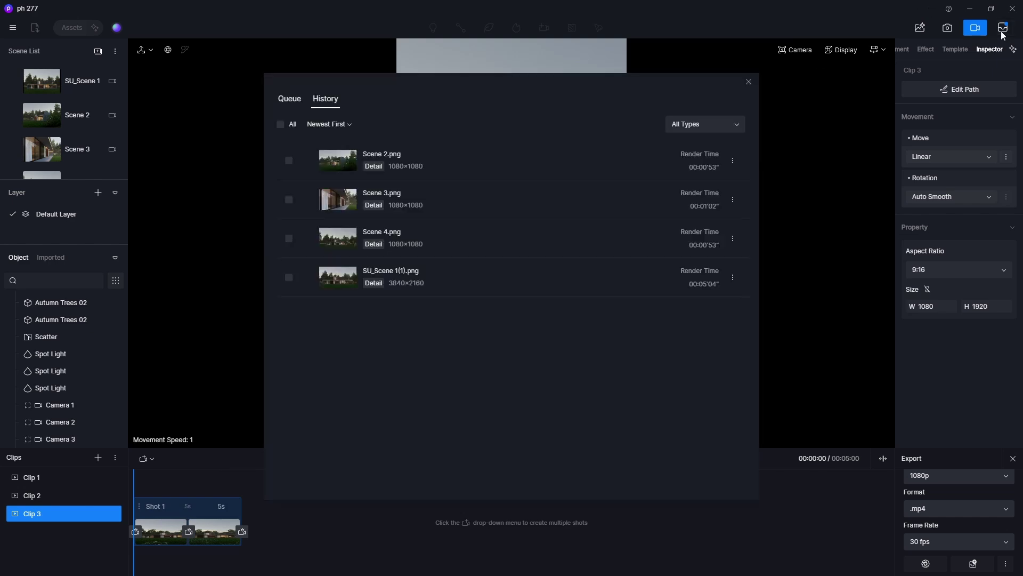
left_click(283, 100)
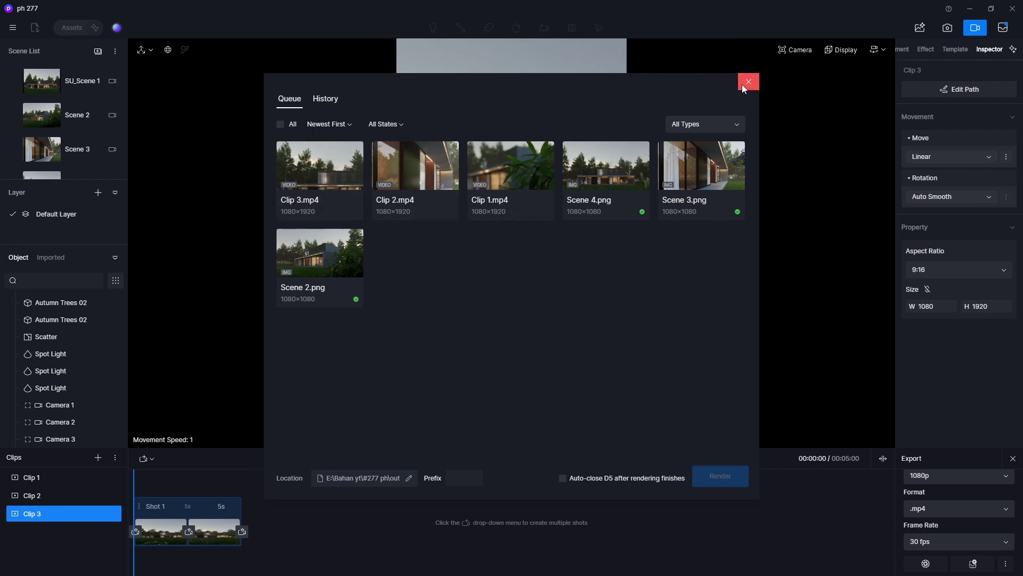
left_click(314, 167)
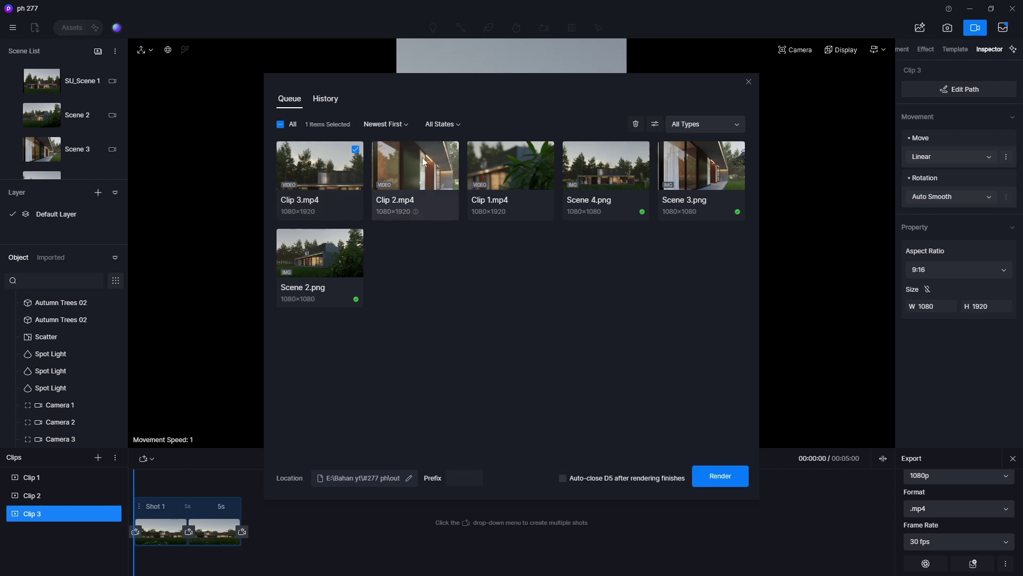
left_click(415, 166)
left_click(488, 165)
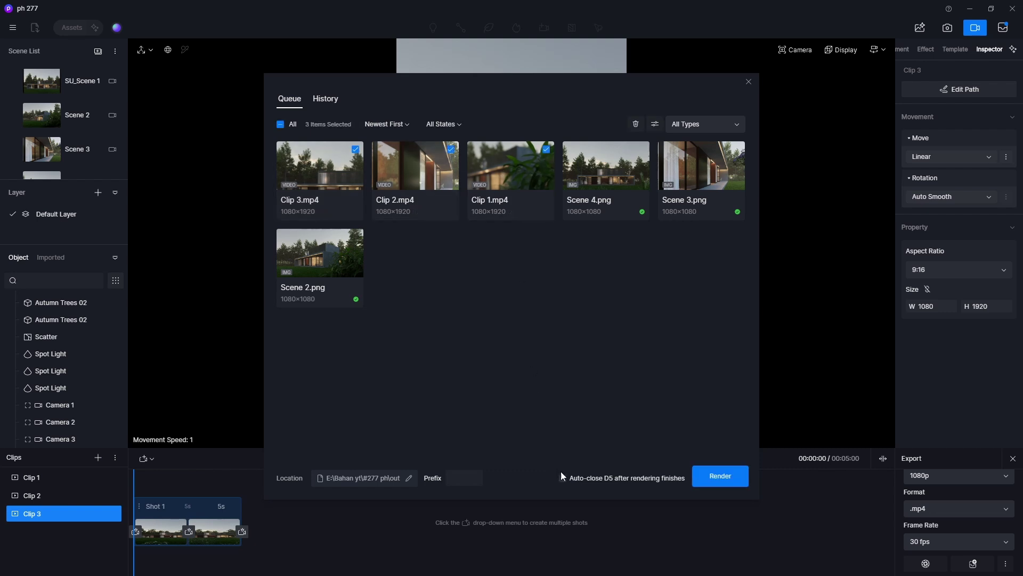